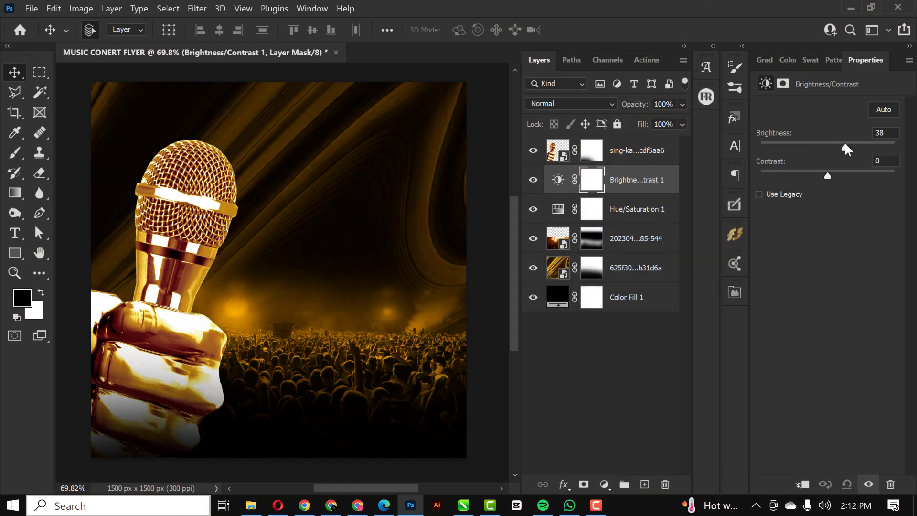
# Step: Add the text "MUSICAL" on a new layer above the microphone layer, beside the microphone head
pyautogui.scroll(1, 305, 163)
pyautogui.scroll(-1, 305, 163)
pyautogui.hotkey('alt', ']')
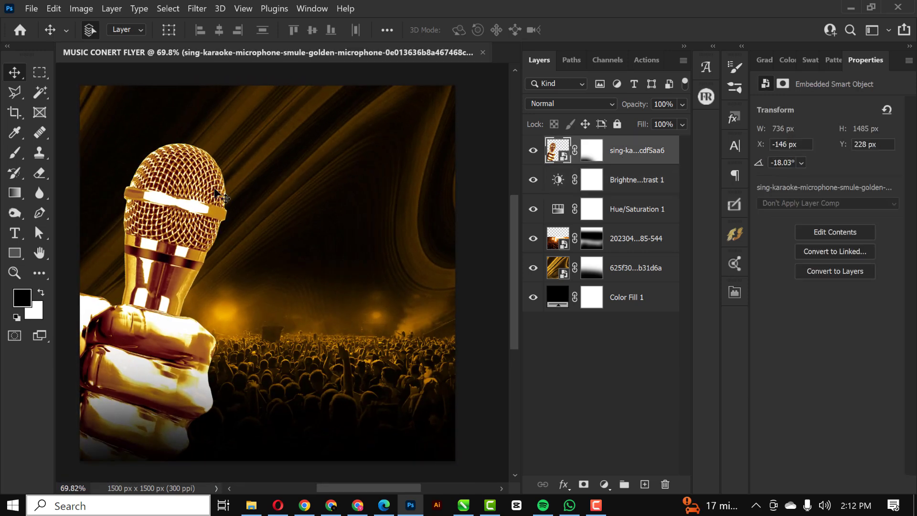
pyautogui.scroll(-1, 306, 163)
pyautogui.hotkey('ctrl', 'shift', 'alt', 'n')
pyautogui.press('t')
pyautogui.click(282, 212)
pyautogui.write('MUSICAL')
pyautogui.click(15, 72)
# Step: Format the MUSICAL text in Morganite ExtraBold Italic with white color and tracking of -25
pyautogui.click(796, 208)
pyautogui.write('MORGA')
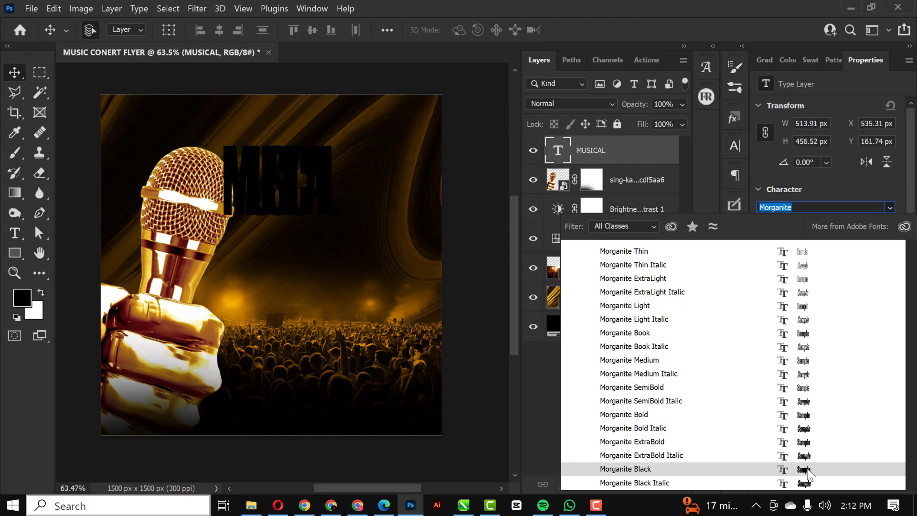
pyautogui.click(807, 455)
pyautogui.click(875, 280)
pyautogui.click(436, 99)
pyautogui.click(759, 98)
pyautogui.click(891, 263)
pyautogui.click(865, 316)
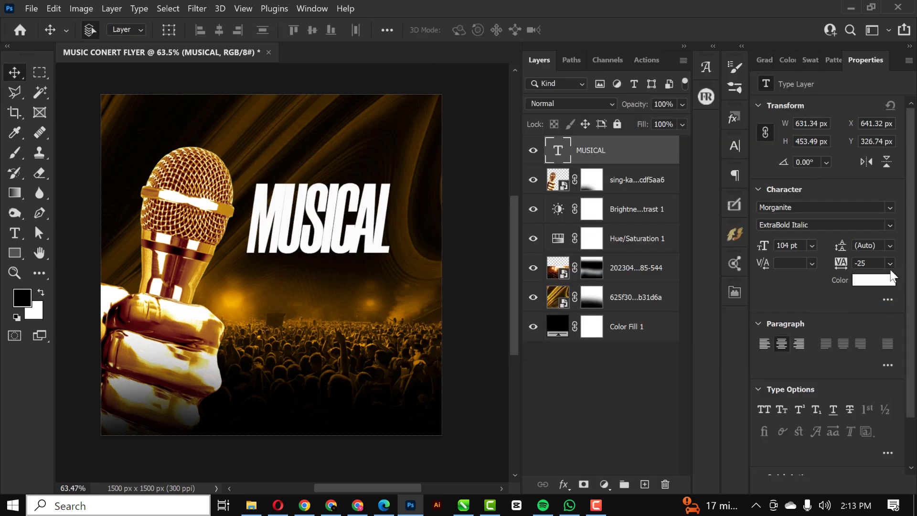
# Step: Scale the MUSICAL text down slightly and reposition it lower beside the microphone
pyautogui.hotkey('ctrl', 't')
pyautogui.moveTo(393, 263); pyautogui.dragTo(384, 255)
pyautogui.press('Return')
pyautogui.click(822, 225)
pyautogui.click(788, 381)
pyautogui.moveTo(375, 218); pyautogui.dragTo(374, 277)
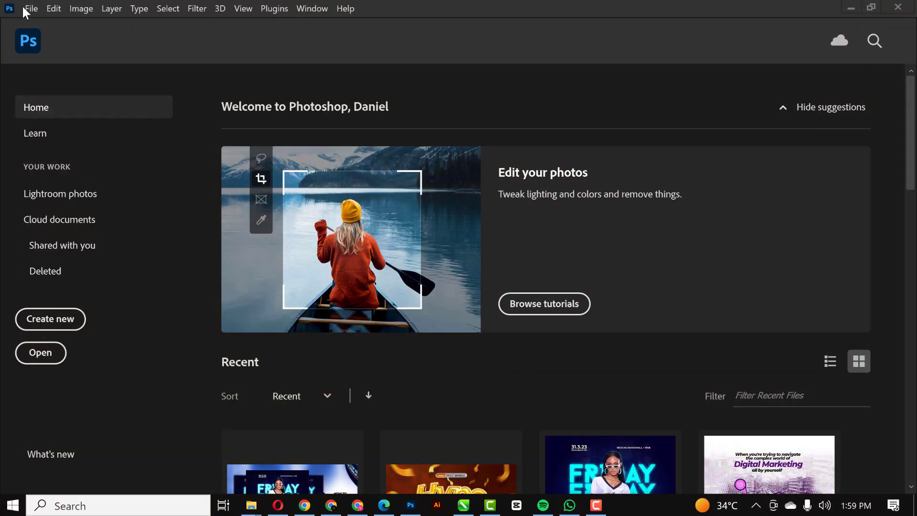
# Step: Start a new document and set its size to 5 by 5 inches
pyautogui.click(29, 9)
pyautogui.click(33, 24)
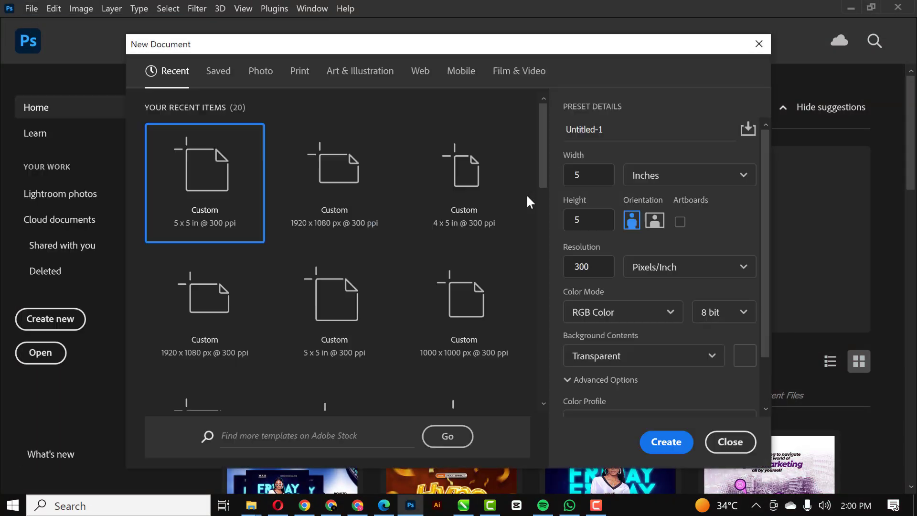
pyautogui.click(656, 178)
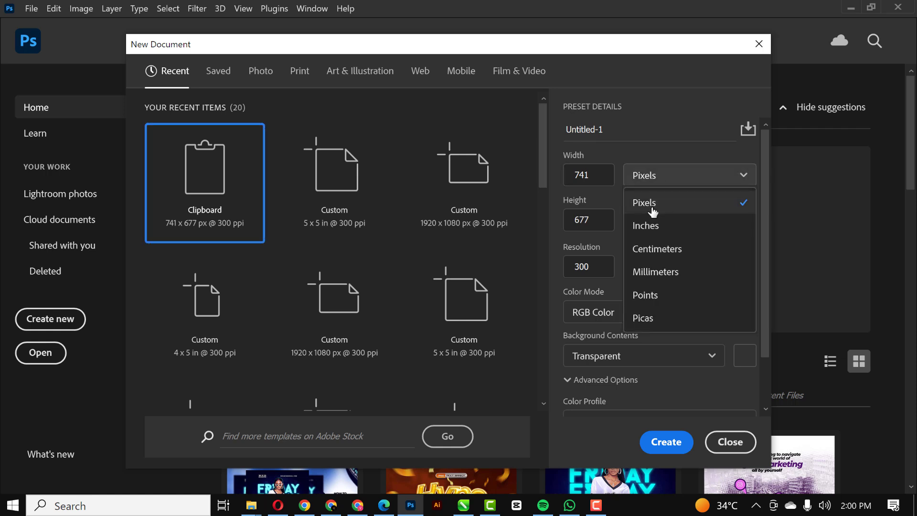
pyautogui.click(645, 225)
pyautogui.moveTo(601, 175); pyautogui.dragTo(563, 176)
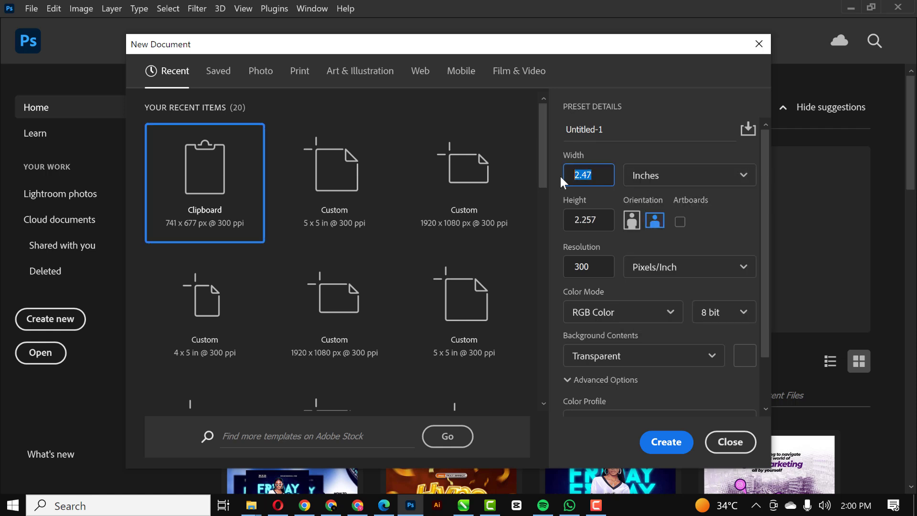
pyautogui.write('5')
pyautogui.moveTo(602, 221); pyautogui.dragTo(558, 221)
pyautogui.write('5')
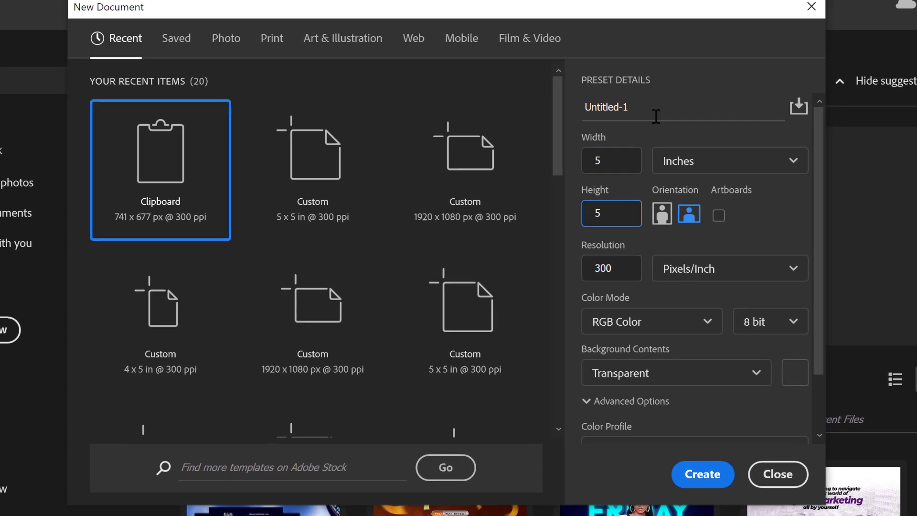
# Step: Name the new document MUSIC CONERT FLYER and create it
pyautogui.moveTo(656, 116); pyautogui.dragTo(543, 112)
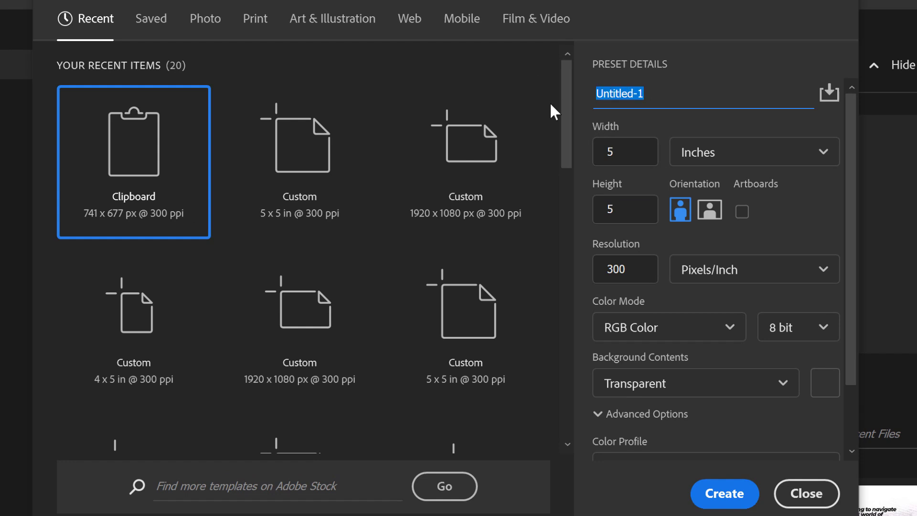
pyautogui.write('MUSIC')
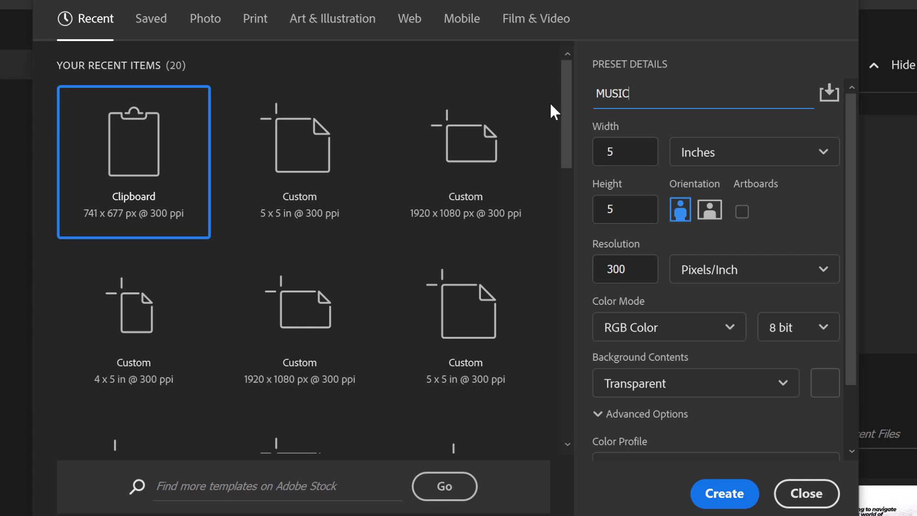
pyautogui.write(' CONERT FLYER')
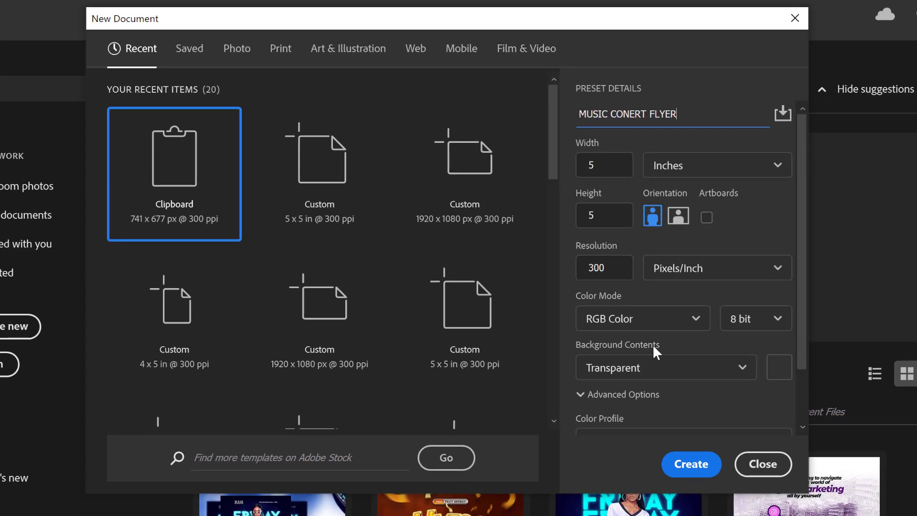
pyautogui.scroll(-3, 655, 248)
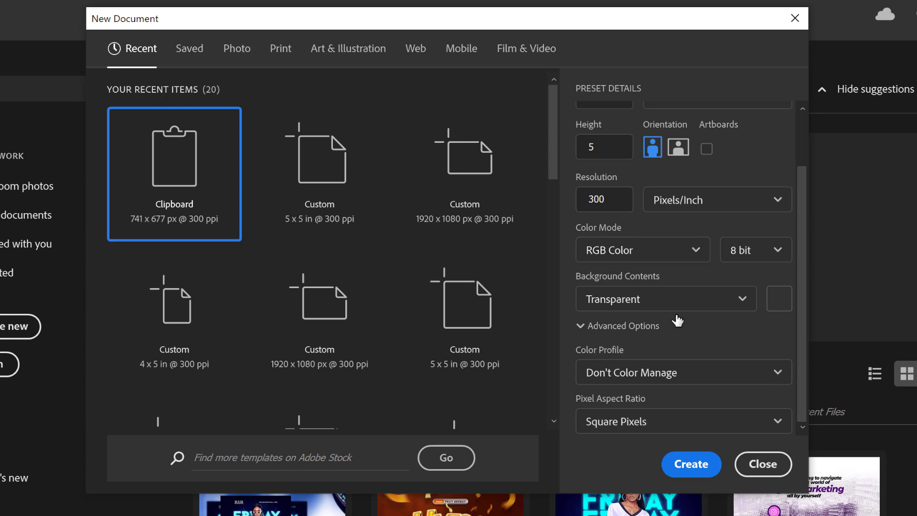
pyautogui.click(689, 462)
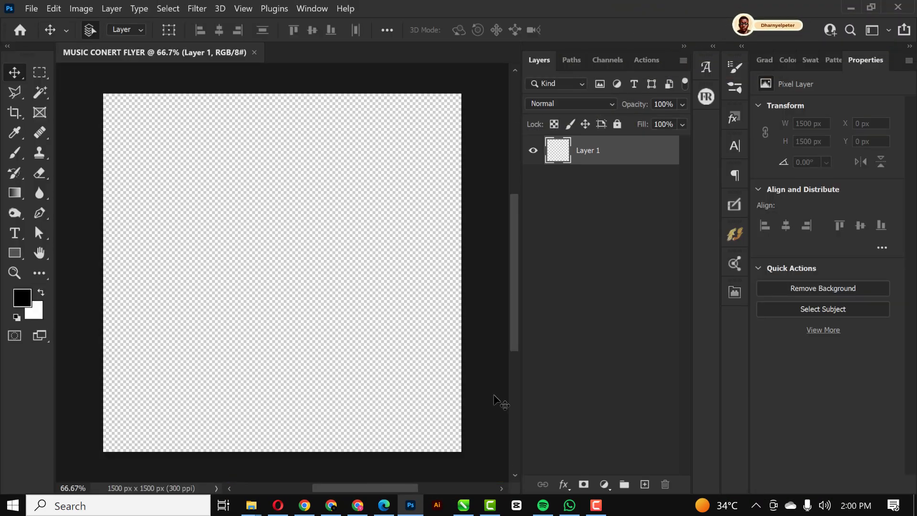
# Step: Add a solid color fill layer in black (000000) as the flyer's background
pyautogui.click(604, 484)
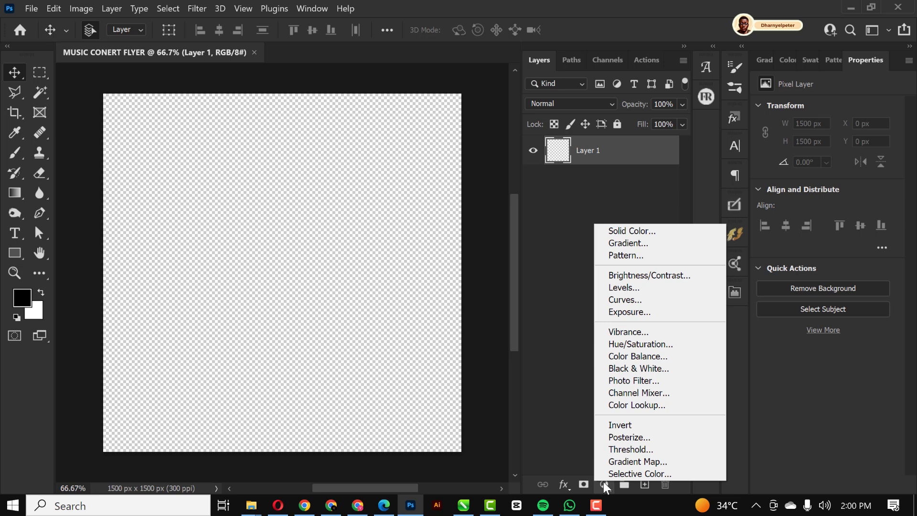
pyautogui.click(643, 233)
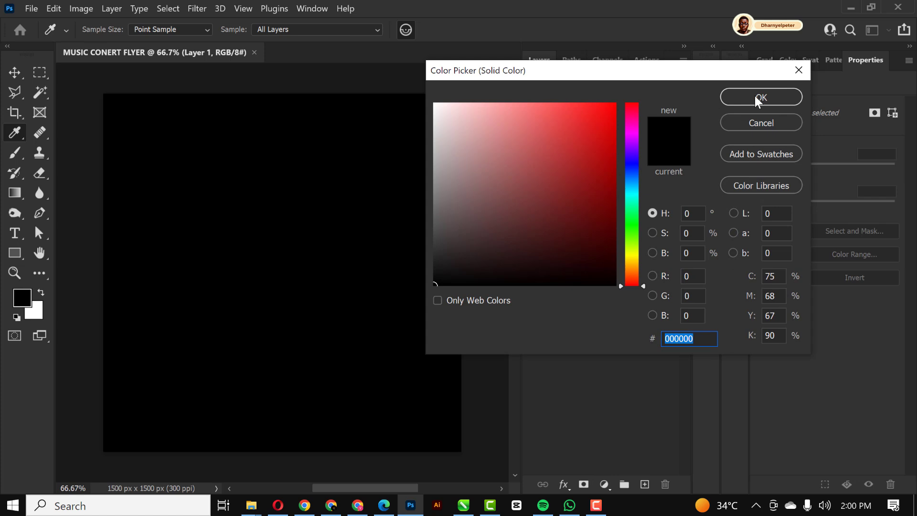
pyautogui.click(756, 97)
pyautogui.doubleClick(557, 154)
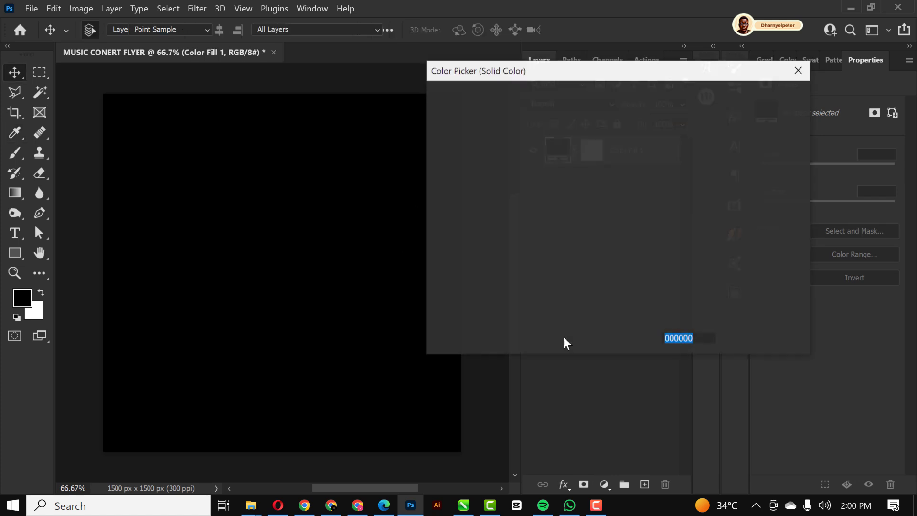
pyautogui.click(783, 96)
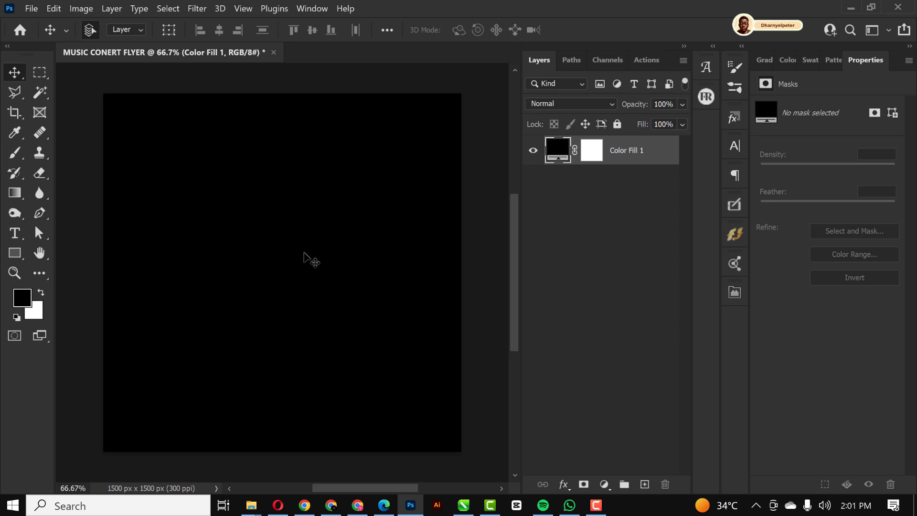
# Step: Place the gold swirl image from the CONCERT folder and scale it to about 94% so it covers the canvas
pyautogui.scroll(1, 302, 187)
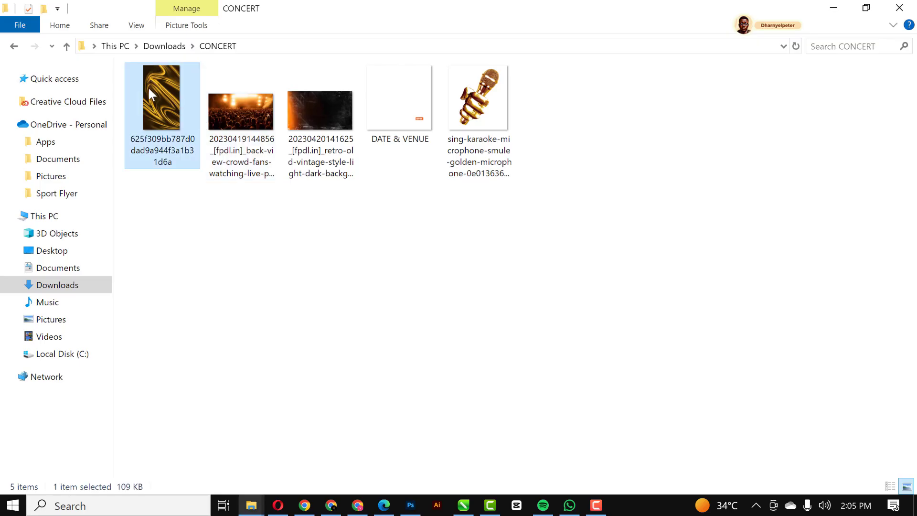
pyautogui.moveTo(148, 87); pyautogui.dragTo(328, 256)
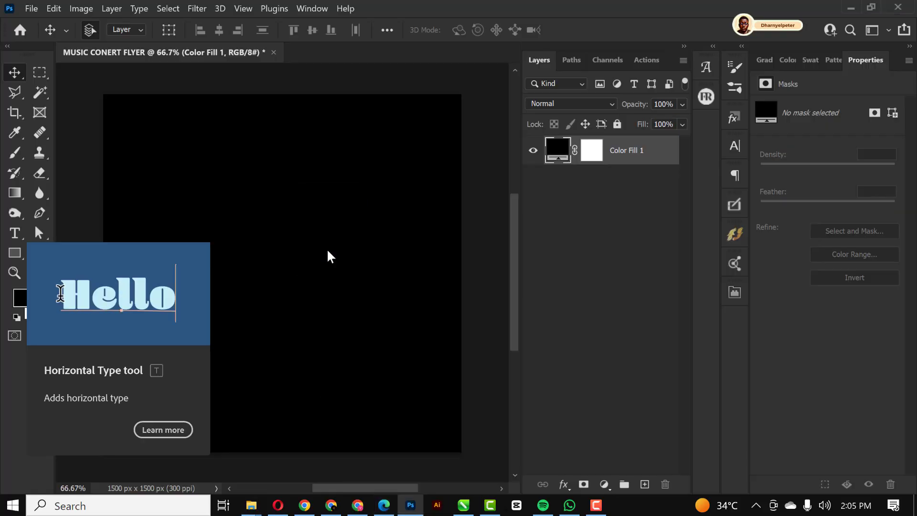
pyautogui.moveTo(274, 212); pyautogui.dragTo(200, 177)
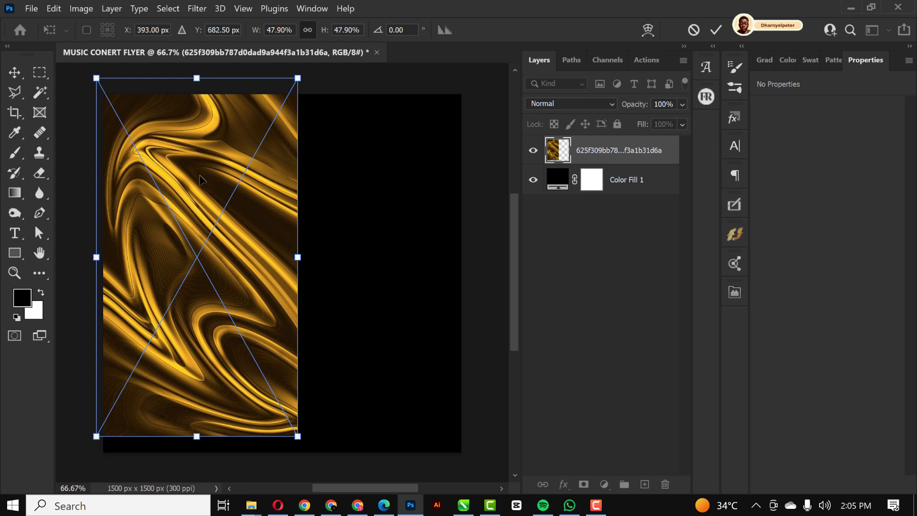
pyautogui.scroll(-4, 286, 129)
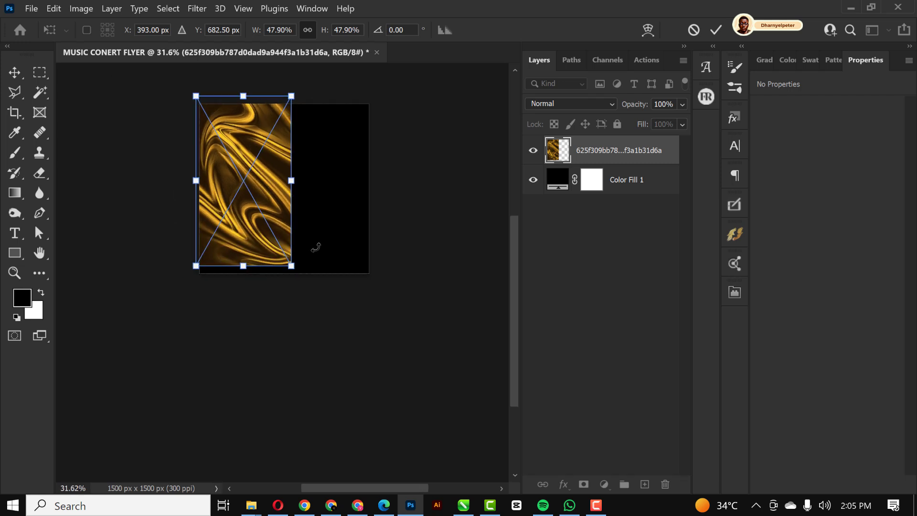
pyautogui.moveTo(295, 272); pyautogui.dragTo(432, 403)
pyautogui.moveTo(319, 390); pyautogui.dragTo(313, 363)
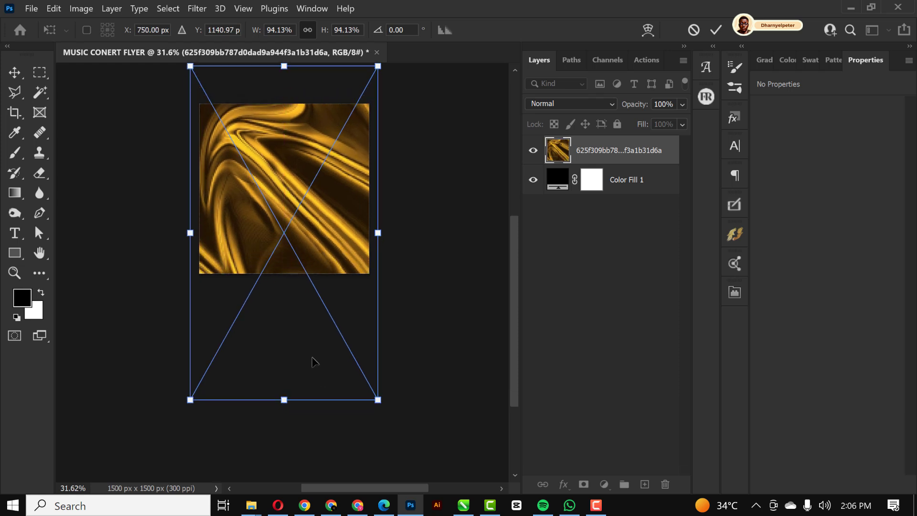
pyautogui.press('Return')
# Step: Reduce the gold swirl layer's opacity to 20%
pyautogui.scroll(2, 209, 292)
pyautogui.scroll(-3, 209, 292)
pyautogui.scroll(5, 211, 290)
pyautogui.click(683, 104)
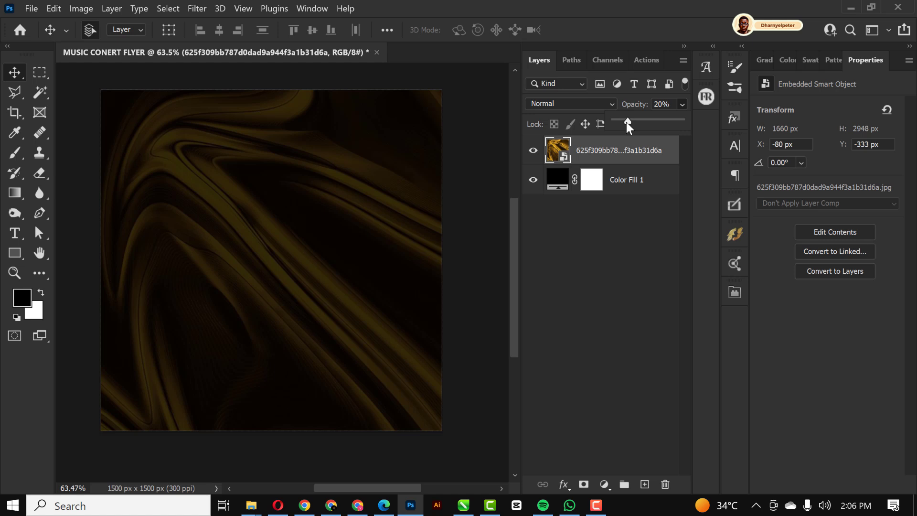
pyautogui.click(316, 199)
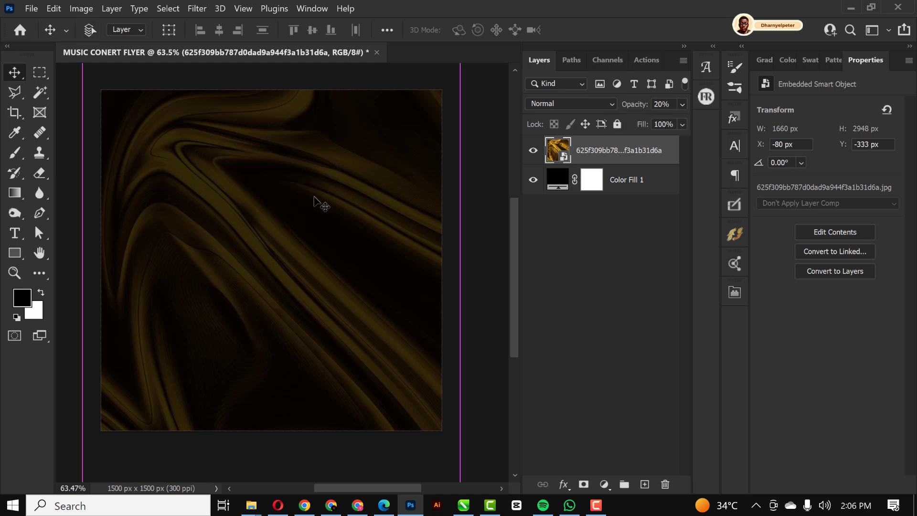
# Step: Rotate the gold swirl image to about -90° and enlarge it to about 3948 by 2241 px over the canvas
pyautogui.hotkey('ctrl', 't')
pyautogui.hotkey('ctrl', '0')
pyautogui.moveTo(442, 445); pyautogui.dragTo(437, 152)
pyautogui.moveTo(436, 267); pyautogui.dragTo(425, 215)
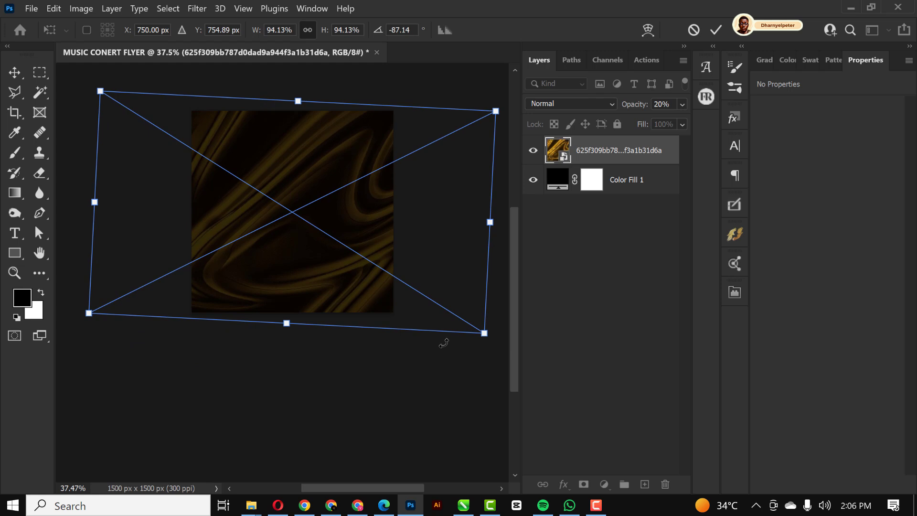
pyautogui.moveTo(481, 350); pyautogui.dragTo(488, 354)
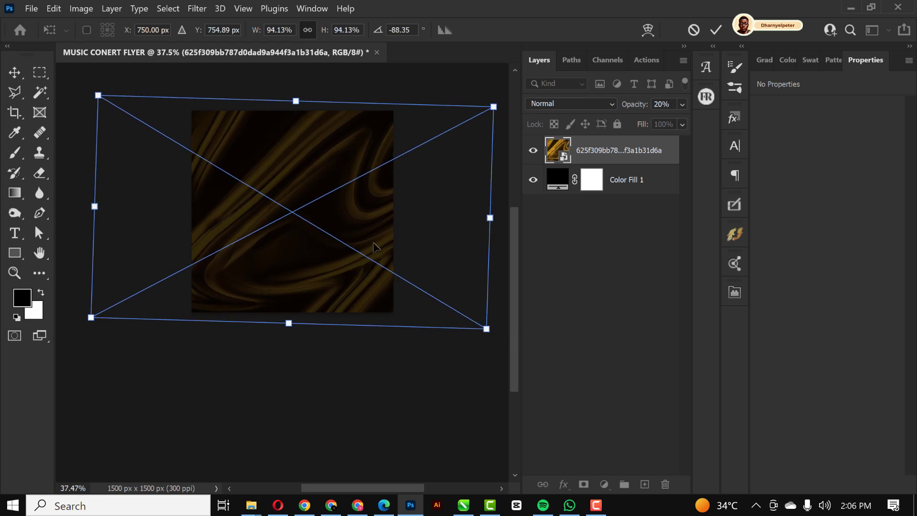
pyautogui.hotkey('ctrl', '0')
pyautogui.moveTo(406, 342); pyautogui.dragTo(420, 343)
pyautogui.moveTo(472, 318); pyautogui.dragTo(485, 345)
pyautogui.press('Return')
pyautogui.click(153, 157)
pyautogui.hotkey('ctrl', '0')
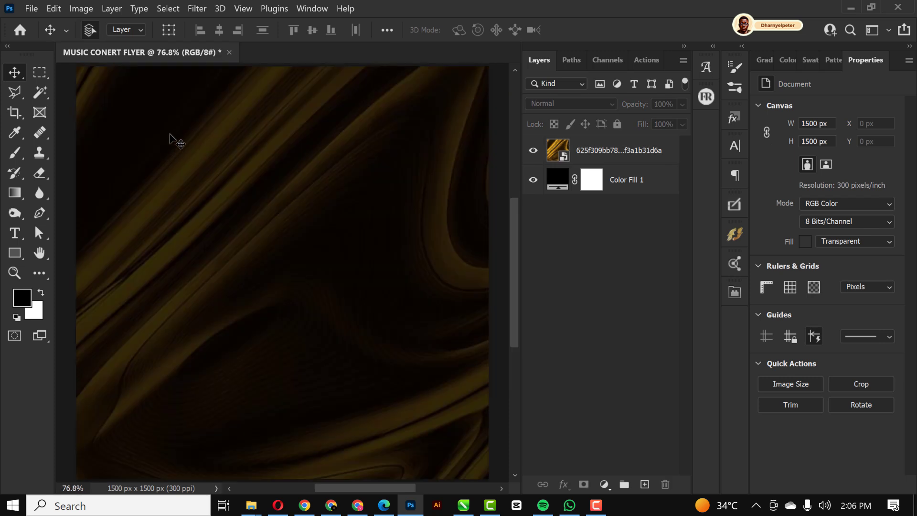
pyautogui.scroll(-2, 273, 100)
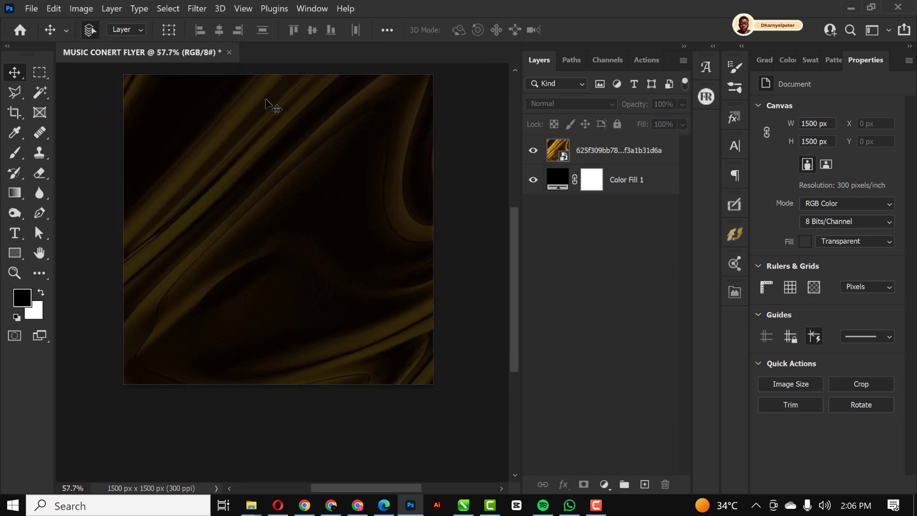
# Step: Add a layer mask to the gold swirl layer and fade out its lower part with a soft black 1100 px brush at 50% flow
pyautogui.click(298, 217)
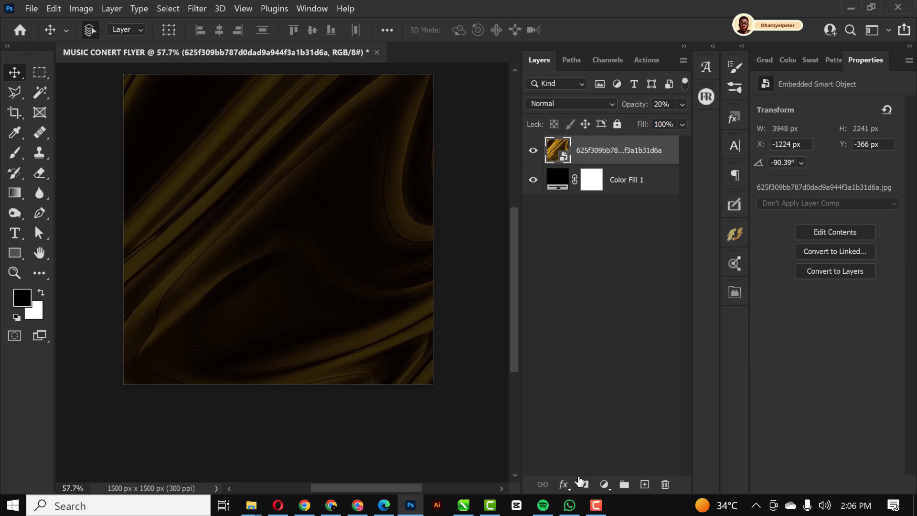
pyautogui.click(584, 485)
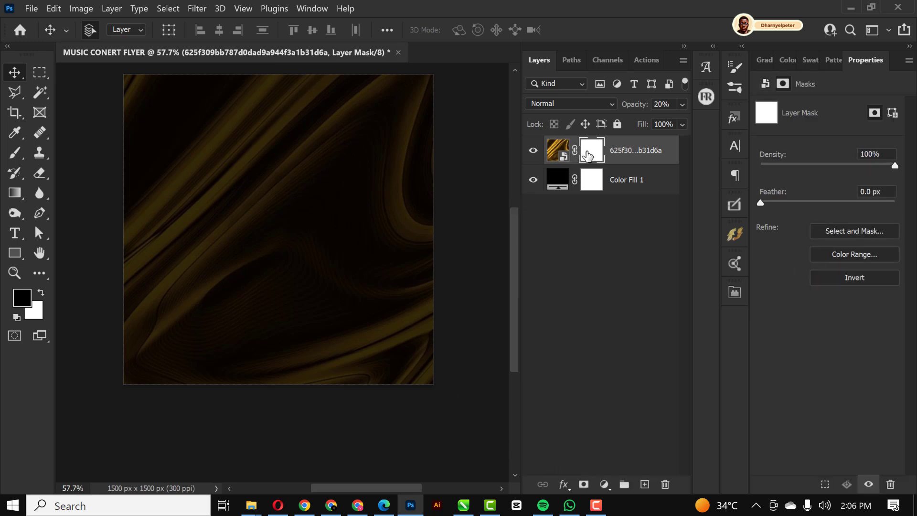
pyautogui.press('b')
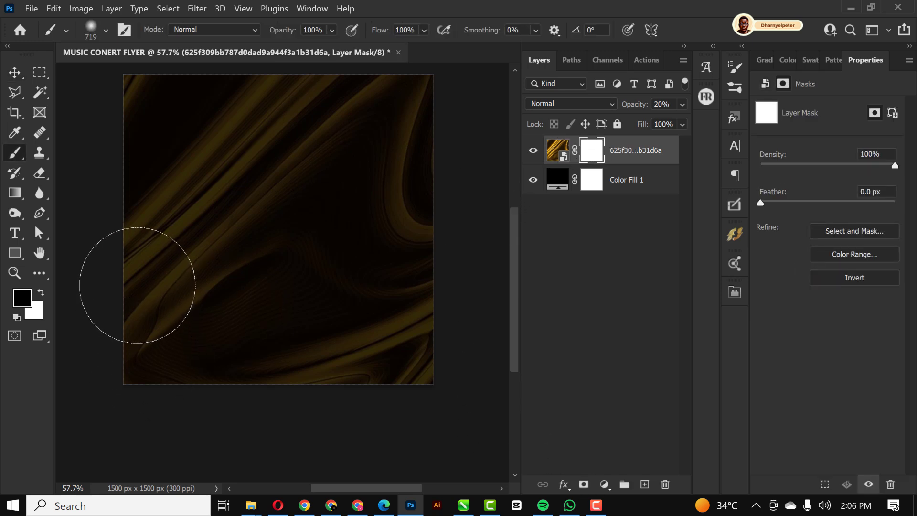
pyautogui.click(424, 29)
pyautogui.click(428, 46)
pyautogui.click(174, 423)
pyautogui.press(']')
pyautogui.press(']')
pyautogui.press(']')
pyautogui.press(']')
pyautogui.moveTo(139, 342)
pyautogui.mouseDown()
pyautogui.moveTo(409, 369)
pyautogui.moveTo(457, 395)
pyautogui.mouseUp()
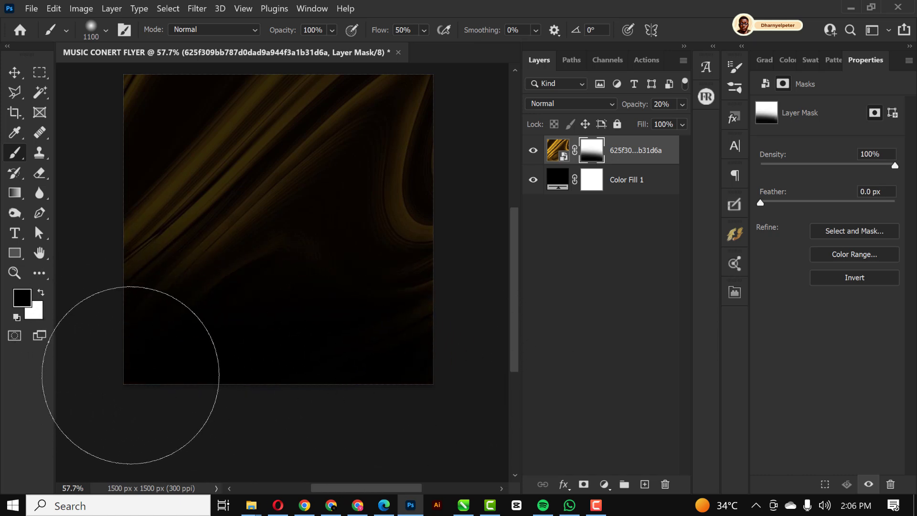
pyautogui.click(15, 74)
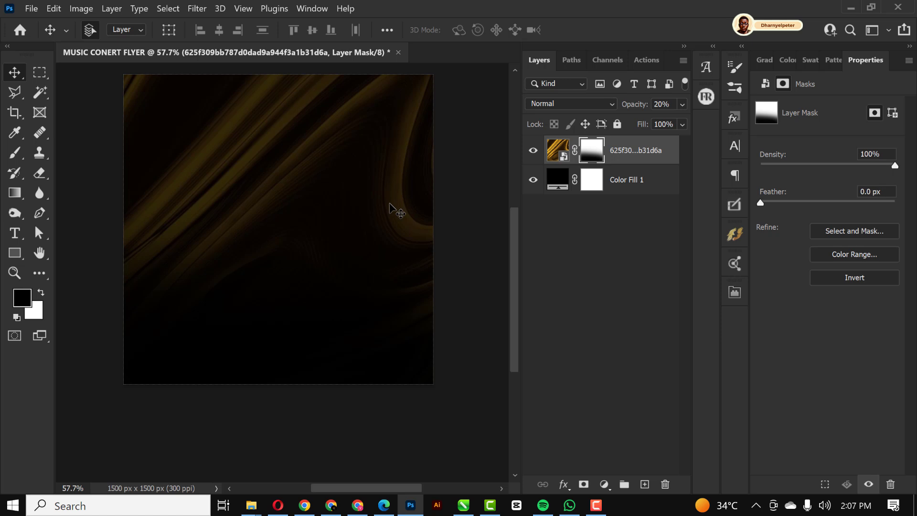
pyautogui.click(480, 144)
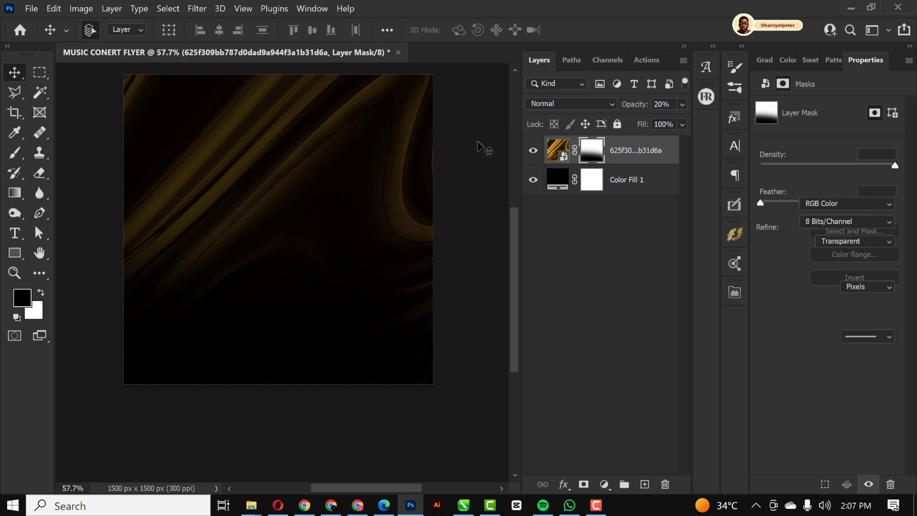
pyautogui.scroll(3, 482, 146)
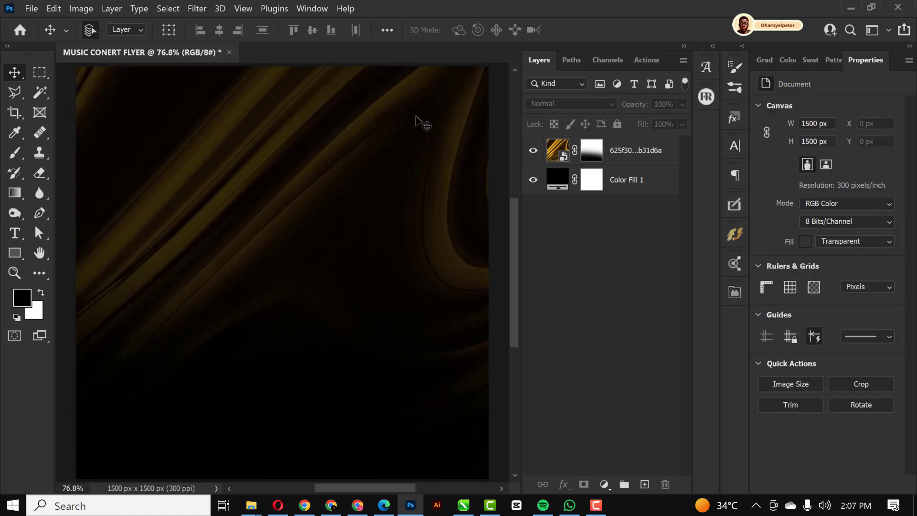
pyautogui.scroll(-1, 348, 172)
pyautogui.scroll(-2, 375, 128)
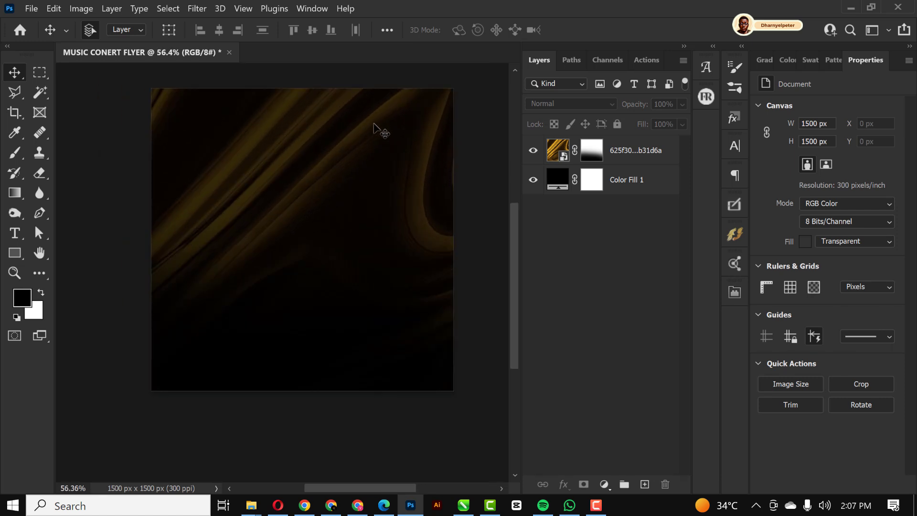
pyautogui.scroll(2, 374, 137)
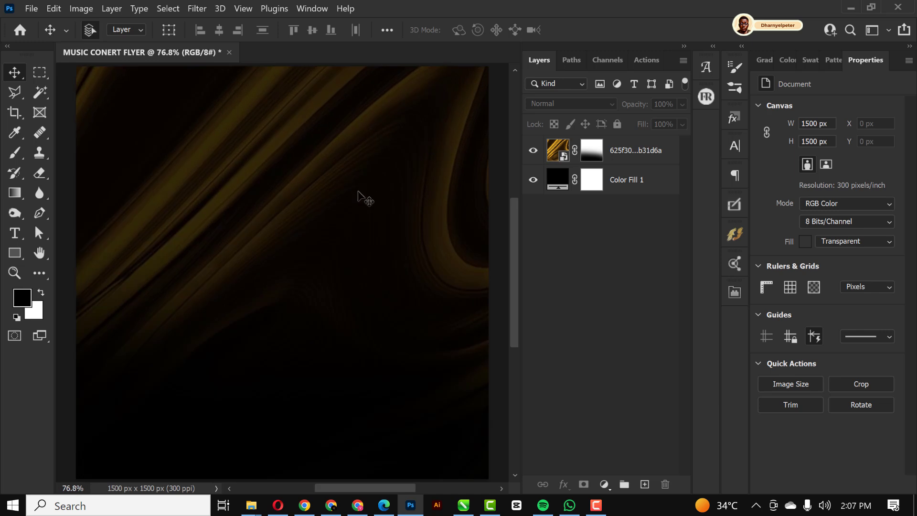
pyautogui.scroll(-1, 365, 191)
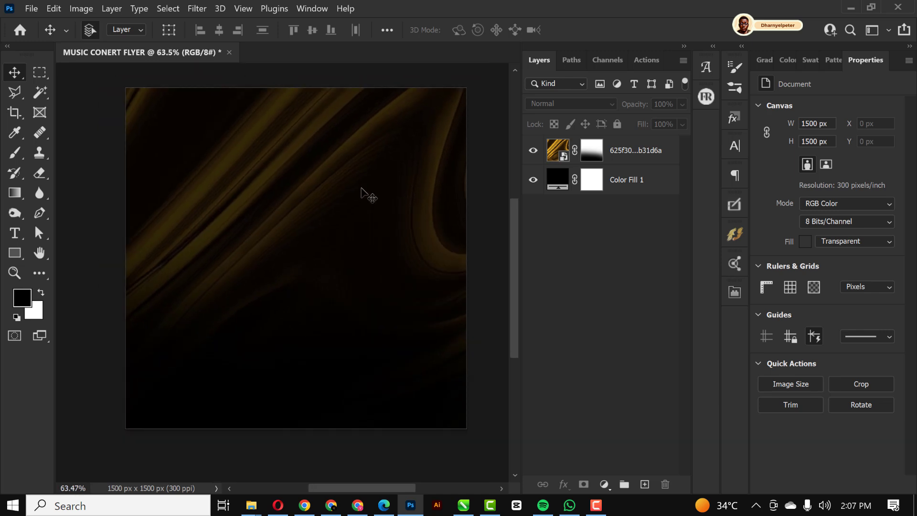
# Step: Select the gold swirl layer, switch to File Explorer, and leave only one CONCERT folder window open
pyautogui.click(492, 128)
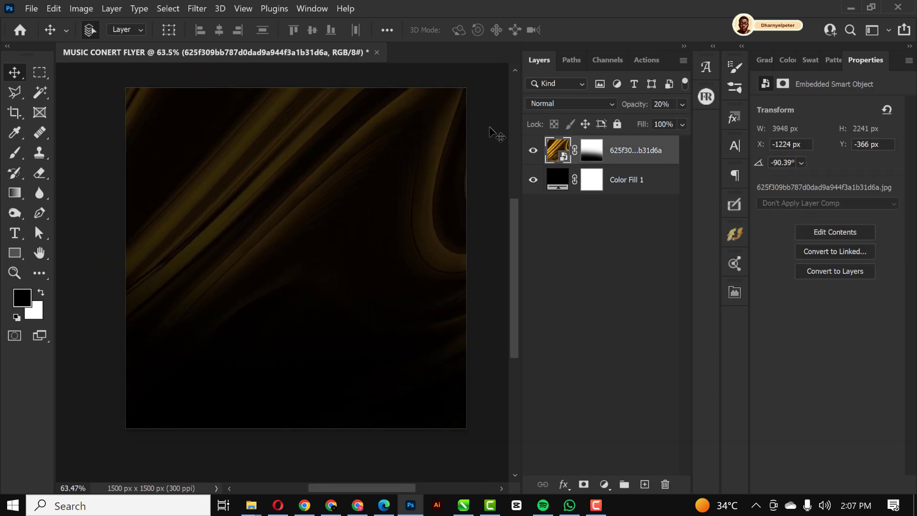
pyautogui.moveTo(261, 505)
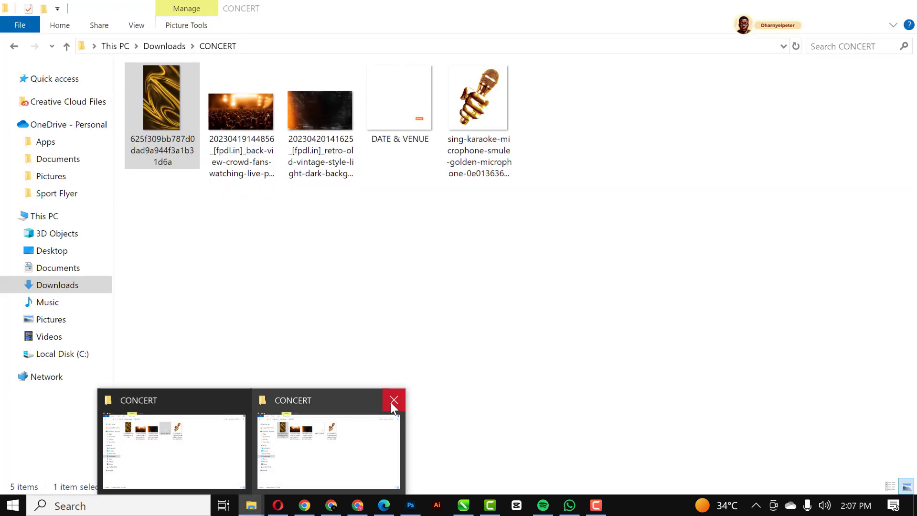
pyautogui.click(393, 400)
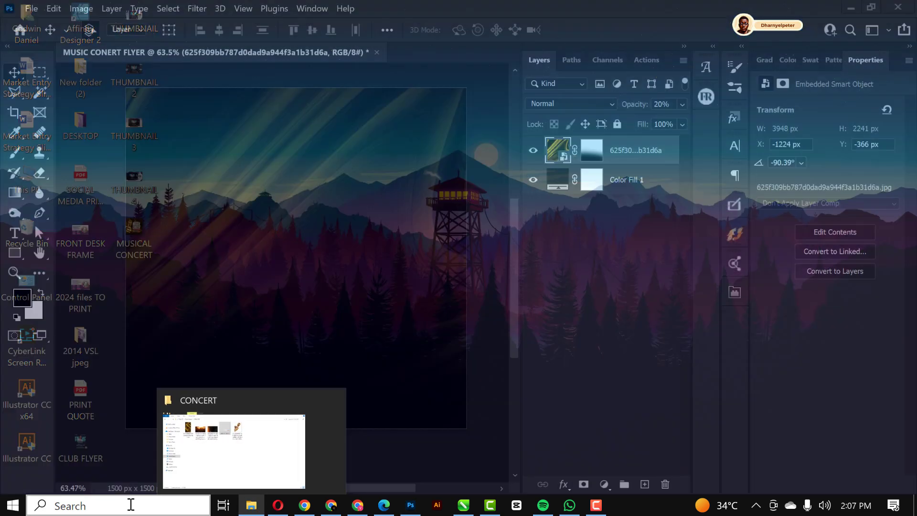
pyautogui.click(267, 448)
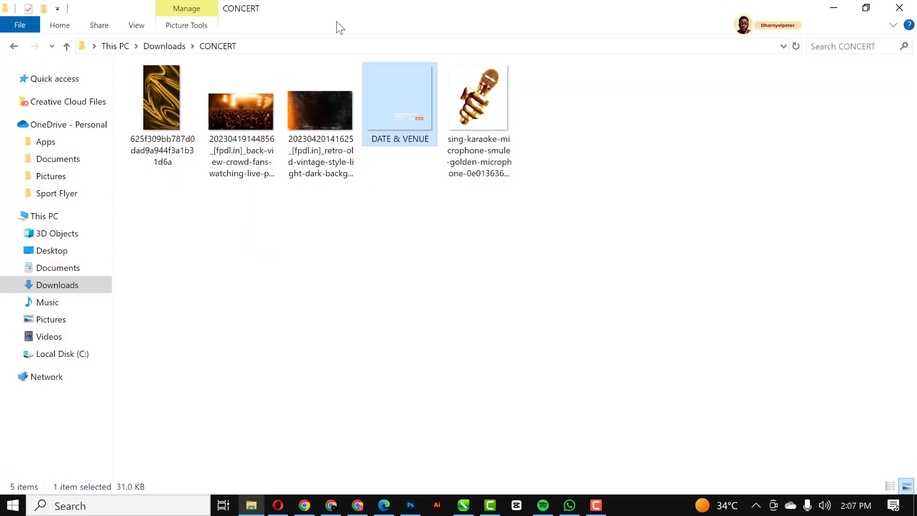
# Step: Place the golden microphone image on the canvas's lower-left side at about 703 by 1420 px, rotated to about -18°
pyautogui.click(492, 89)
pyautogui.moveTo(488, 109); pyautogui.dragTo(238, 287)
pyautogui.moveTo(335, 227); pyautogui.dragTo(240, 282)
pyautogui.moveTo(366, 243); pyautogui.dragTo(335, 201)
pyautogui.moveTo(241, 324); pyautogui.dragTo(232, 303)
pyautogui.moveTo(369, 195); pyautogui.dragTo(365, 192)
pyautogui.moveTo(198, 253); pyautogui.dragTo(192, 287)
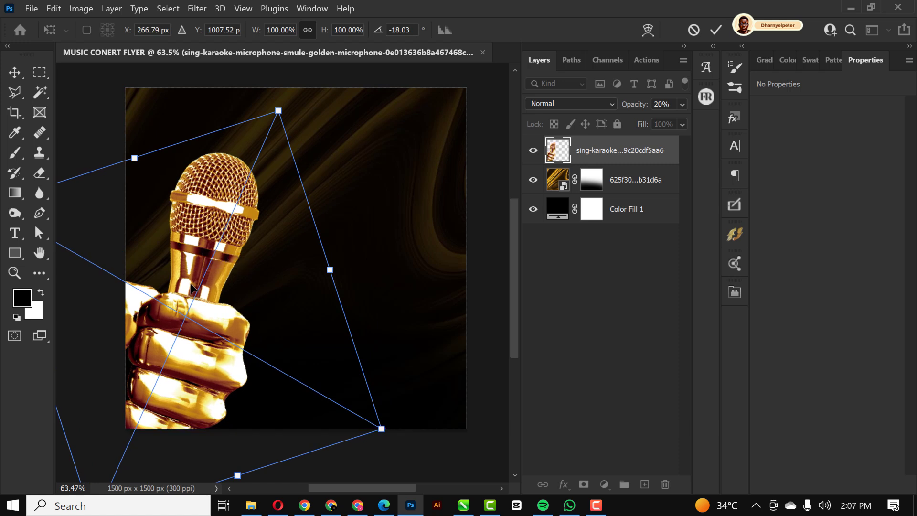
pyautogui.press('Return')
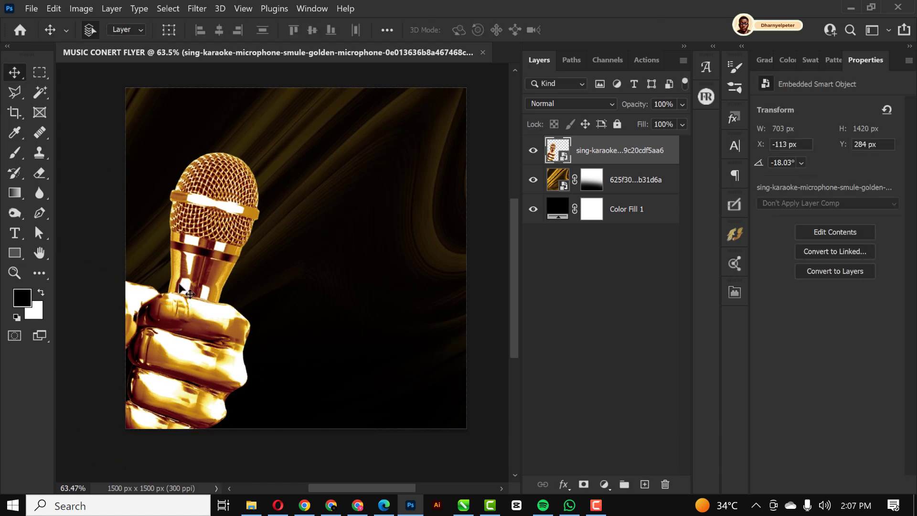
# Step: Shift the microphone upward and enlarge it to about 104.6%, with the cut-off hand flush against the canvas's bottom edge
pyautogui.moveTo(193, 313); pyautogui.dragTo(196, 300)
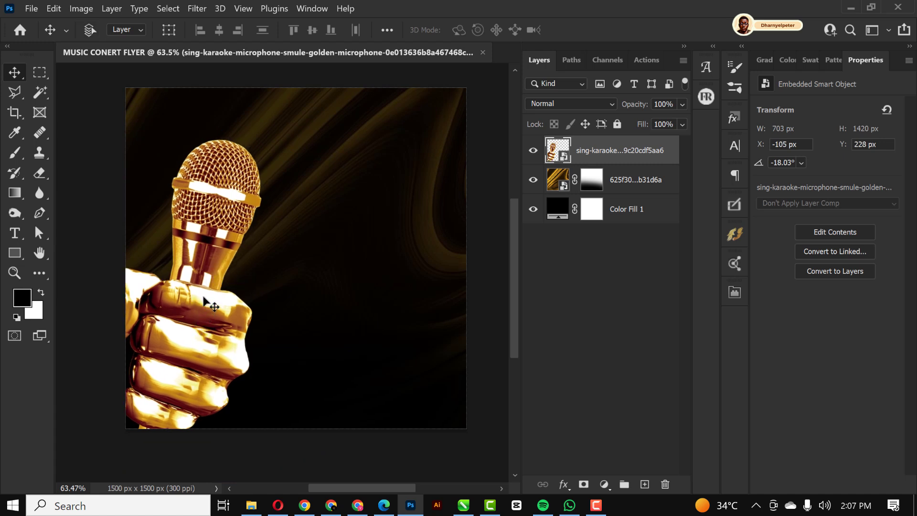
pyautogui.hotkey('ctrl', 't')
pyautogui.moveTo(281, 99); pyautogui.dragTo(286, 90)
pyautogui.moveTo(252, 237)
pyautogui.mouseDown()
pyautogui.moveTo(245, 227)
pyautogui.moveTo(245, 248)
pyautogui.mouseUp()
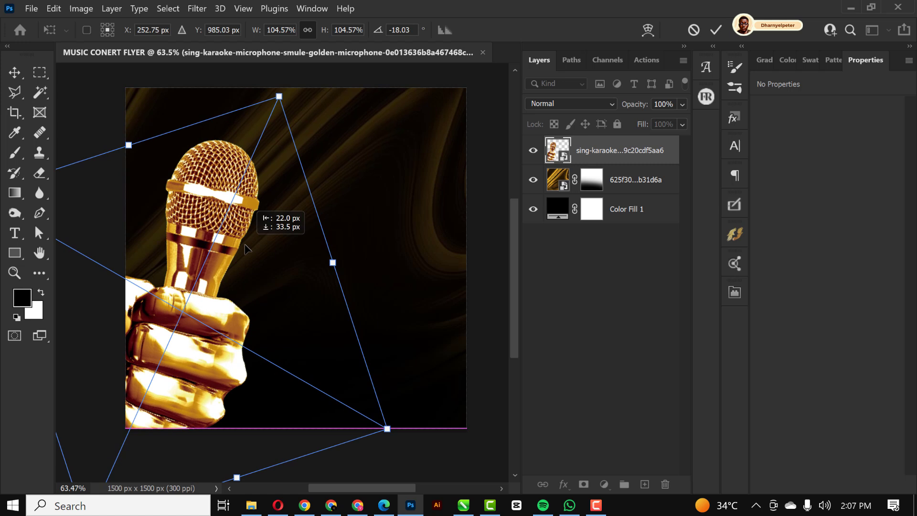
pyautogui.press('Return')
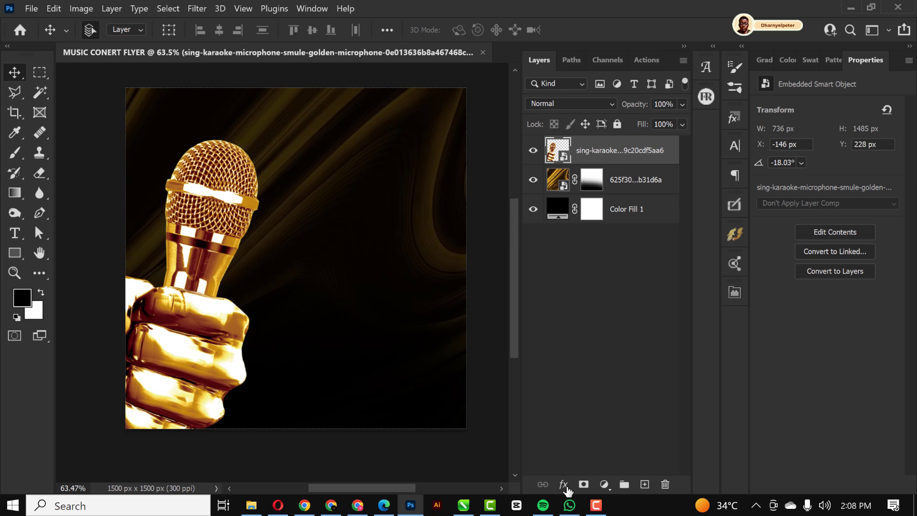
# Step: Add a layer mask to the microphone layer and fade the hand's lower edge with a soft black 1100 px brush at 50% flow
pyautogui.click(584, 484)
pyautogui.press('b')
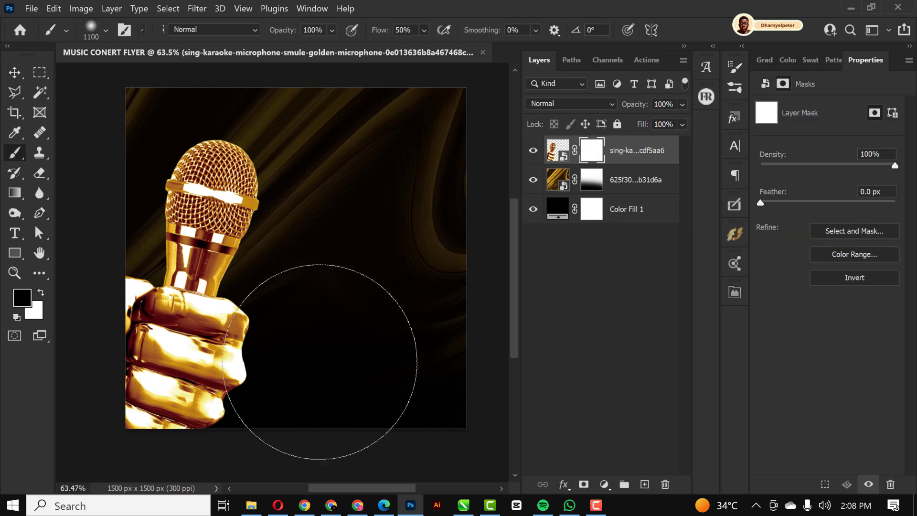
pyautogui.scroll(-3, 170, 462)
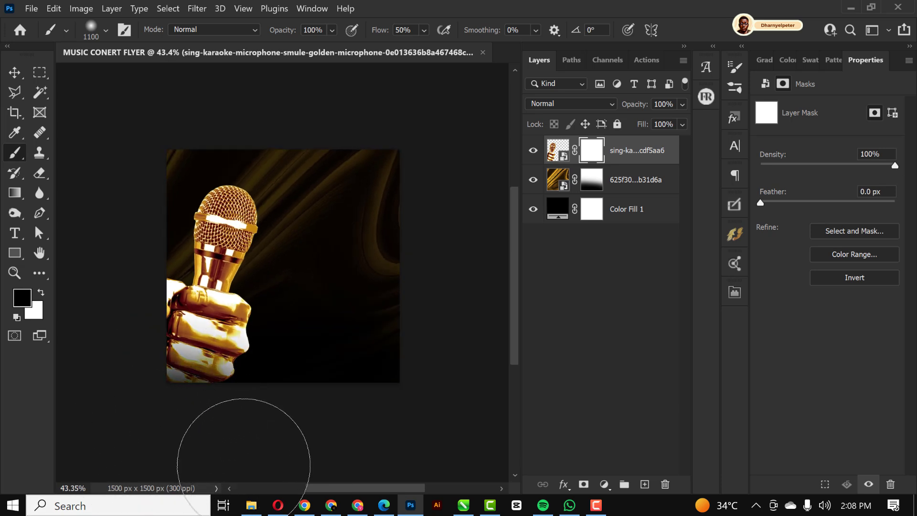
pyautogui.moveTo(258, 443)
pyautogui.mouseDown()
pyautogui.moveTo(182, 437)
pyautogui.moveTo(152, 402)
pyautogui.mouseUp()
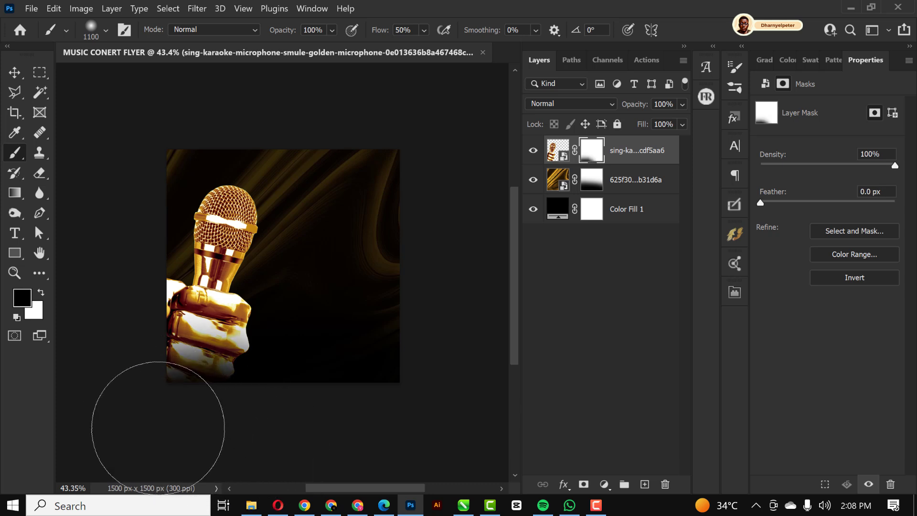
pyautogui.scroll(2, 221, 299)
pyautogui.scroll(-2, 96, 189)
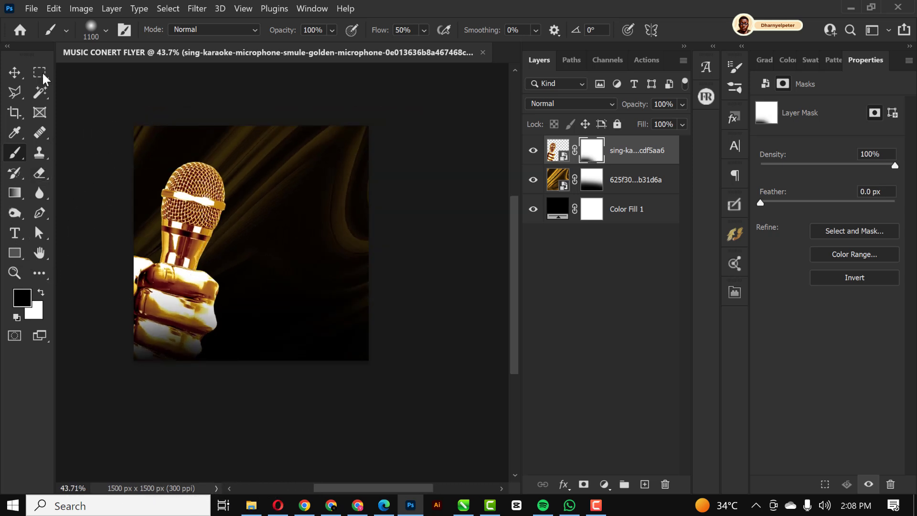
pyautogui.click(14, 72)
pyautogui.scroll(1, 191, 222)
pyautogui.scroll(2, 195, 221)
pyautogui.scroll(-1, 277, 169)
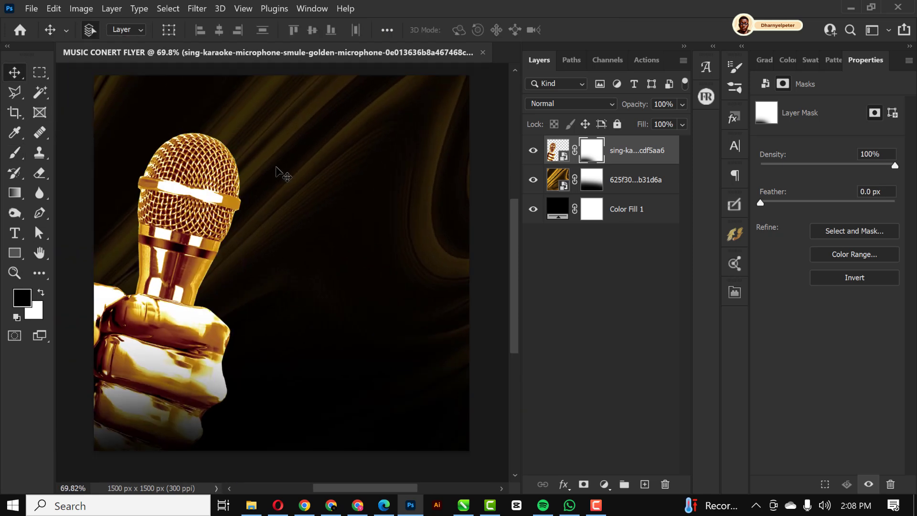
pyautogui.scroll(-2, 296, 165)
pyautogui.scroll(2, 296, 165)
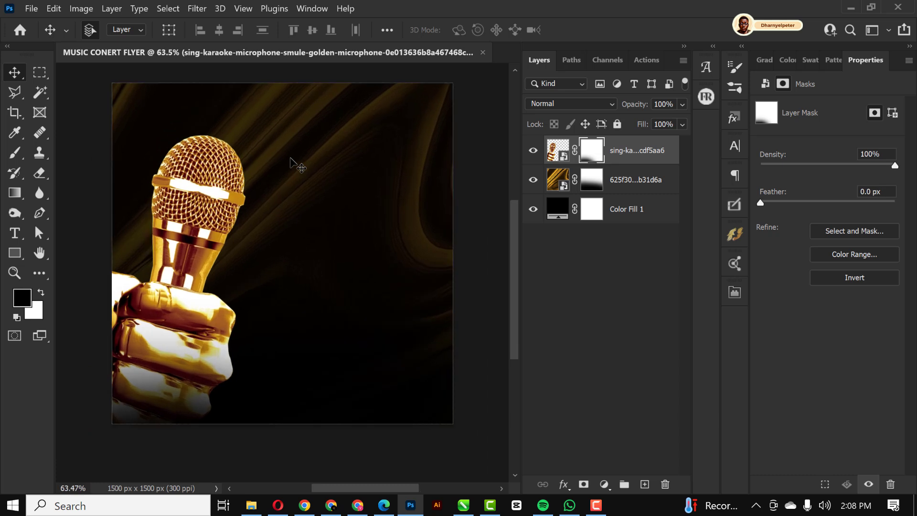
pyautogui.scroll(1, 296, 165)
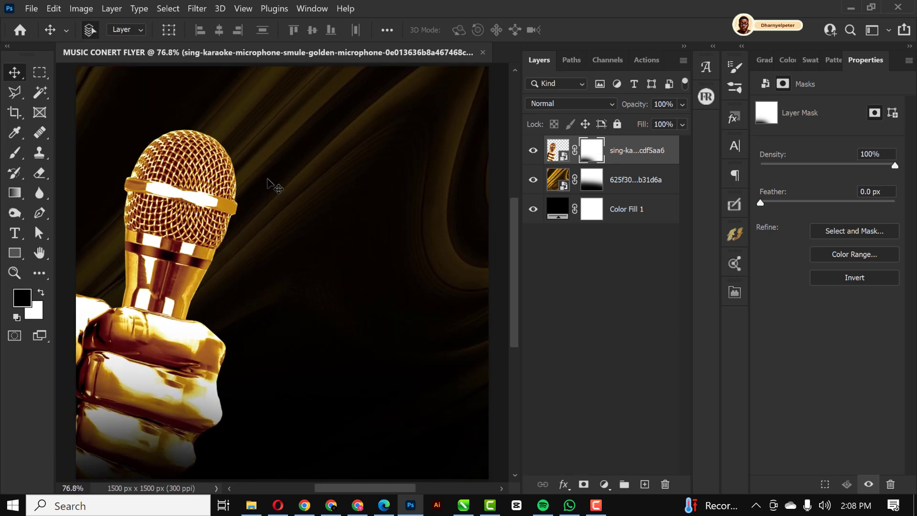
pyautogui.scroll(-3, 228, 195)
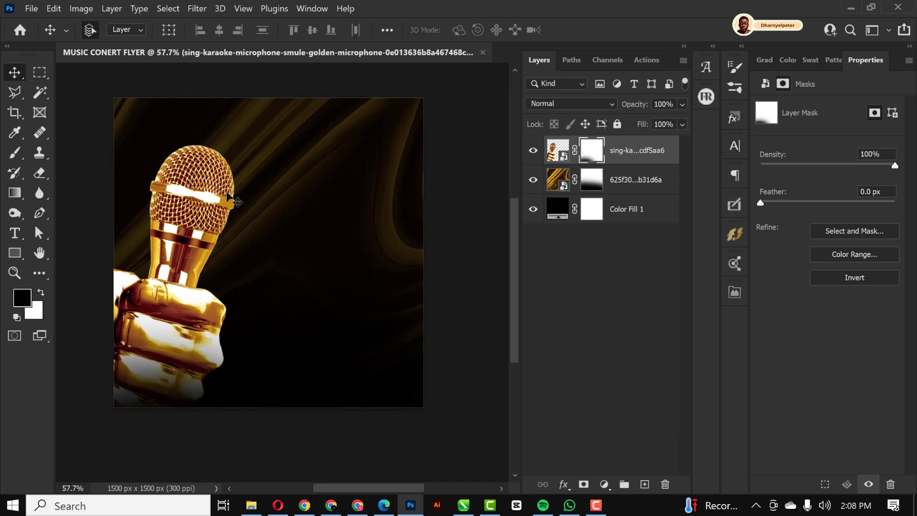
pyautogui.scroll(1, 228, 205)
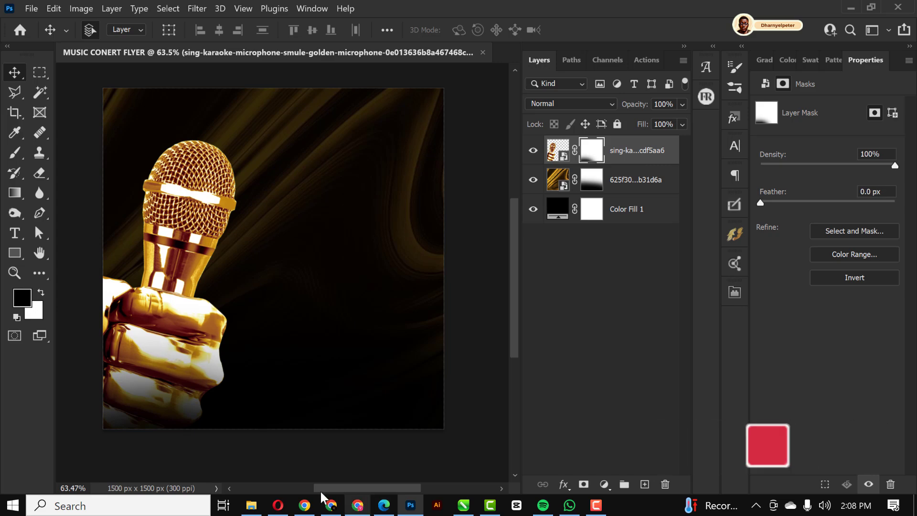
# Step: Place the concert crowd image from the CONCERT folder across the full canvas width in the lower half, at 18% scale
pyautogui.click(251, 506)
pyautogui.moveTo(252, 111); pyautogui.dragTo(328, 320)
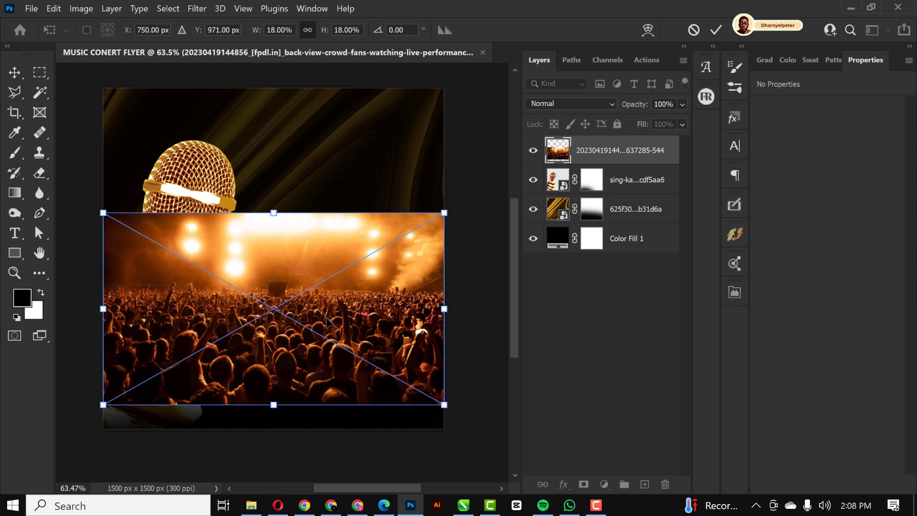
pyautogui.press('Return')
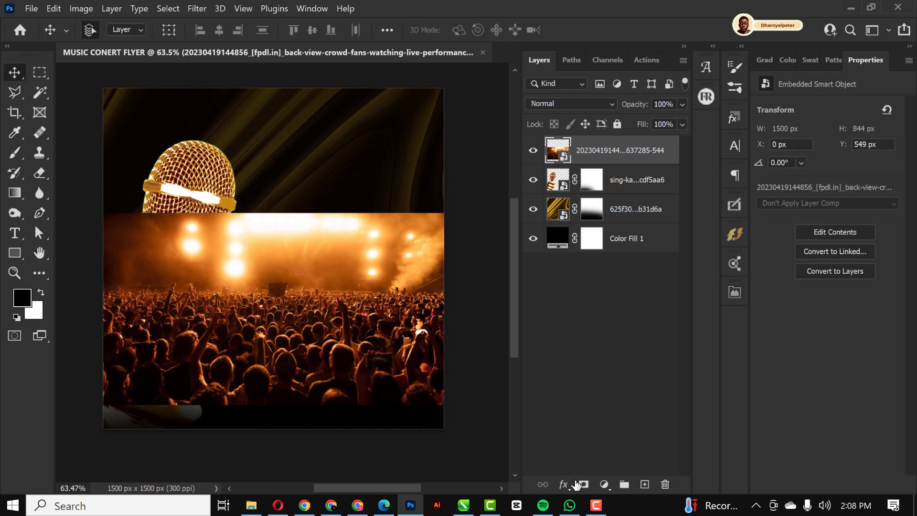
# Step: Add a layer mask to the crowd layer and fade its bottom and top edges with a soft black 600 px brush at 50% flow
pyautogui.click(584, 485)
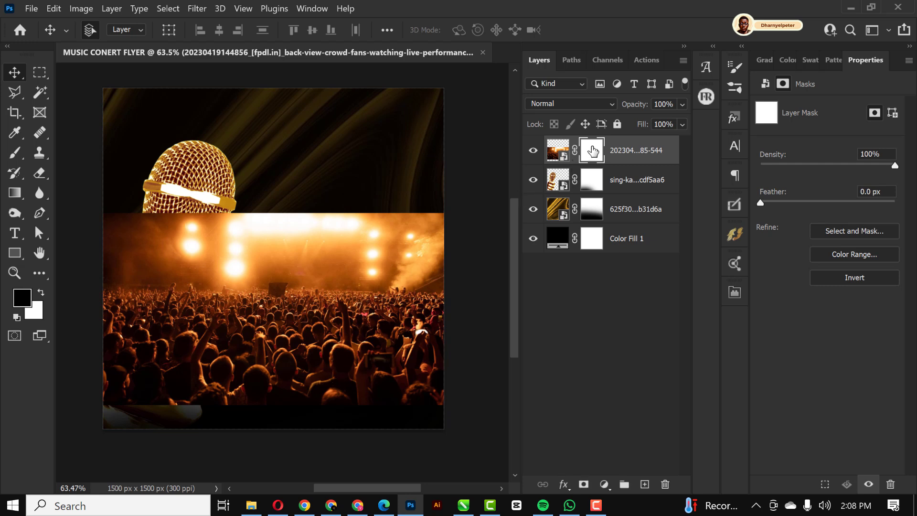
pyautogui.press('b')
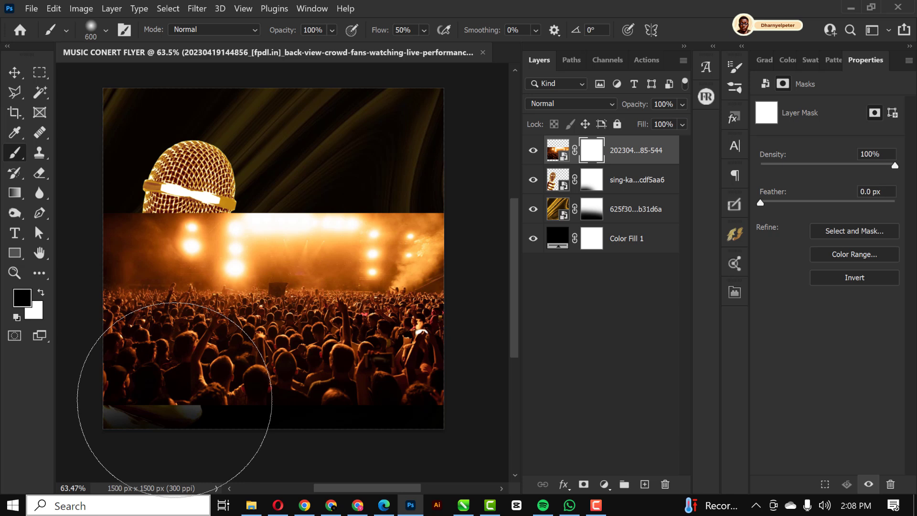
pyautogui.press('[')
pyautogui.press('[')
pyautogui.press('[')
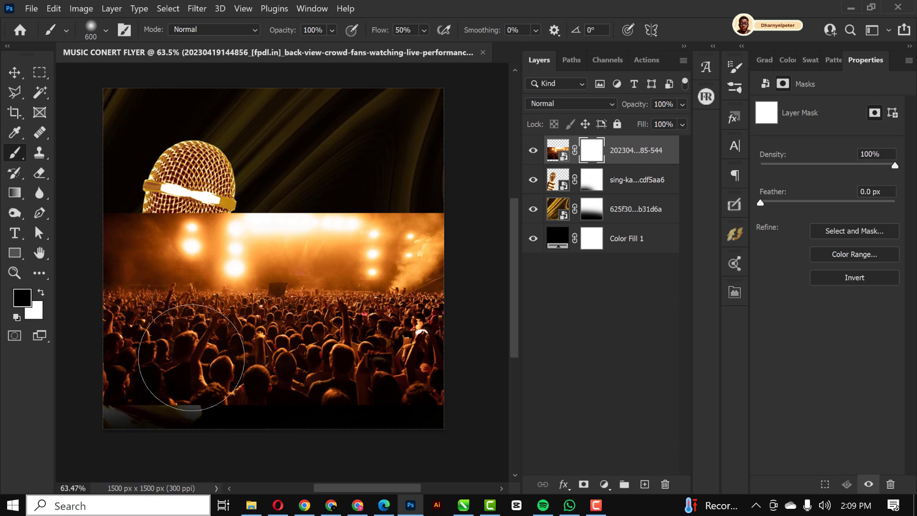
pyautogui.keyDown('alt'); pyautogui.scroll(-3, 191, 363); pyautogui.keyUp('alt')
pyautogui.moveTo(333, 414)
pyautogui.mouseDown()
pyautogui.moveTo(119, 424)
pyautogui.moveTo(119, 416)
pyautogui.mouseUp()
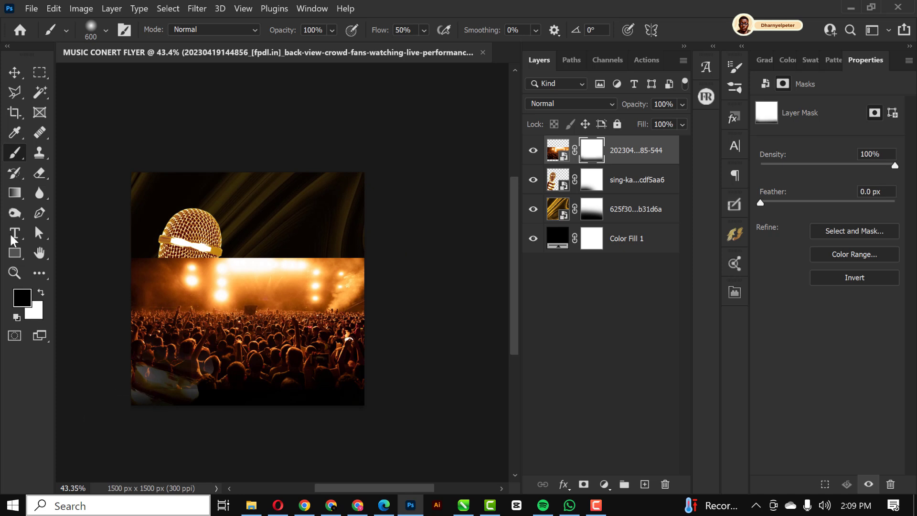
pyautogui.moveTo(105, 246)
pyautogui.mouseDown()
pyautogui.moveTo(342, 239)
pyautogui.moveTo(77, 237)
pyautogui.mouseUp()
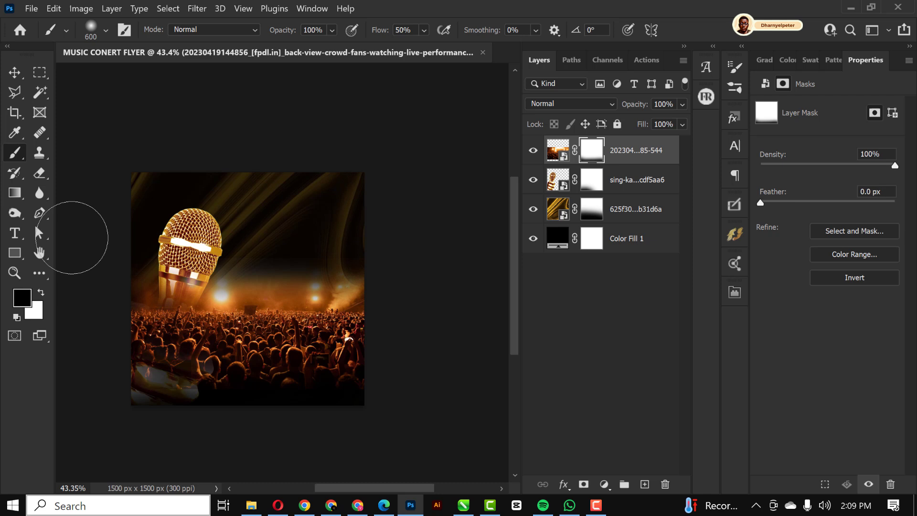
pyautogui.scroll(2, 277, 143)
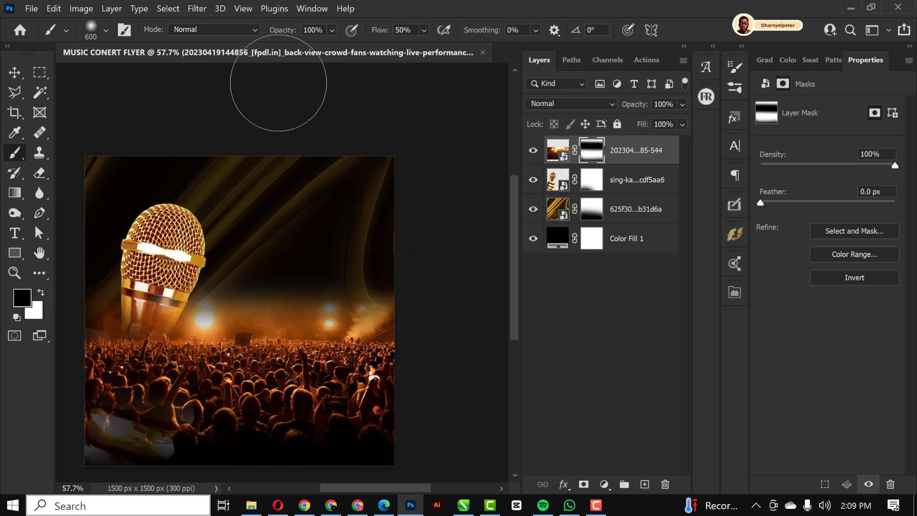
# Step: Set the brush to 23% flow and 800 px, and soften the stage lights above the crowd further on the mask
pyautogui.click(423, 30)
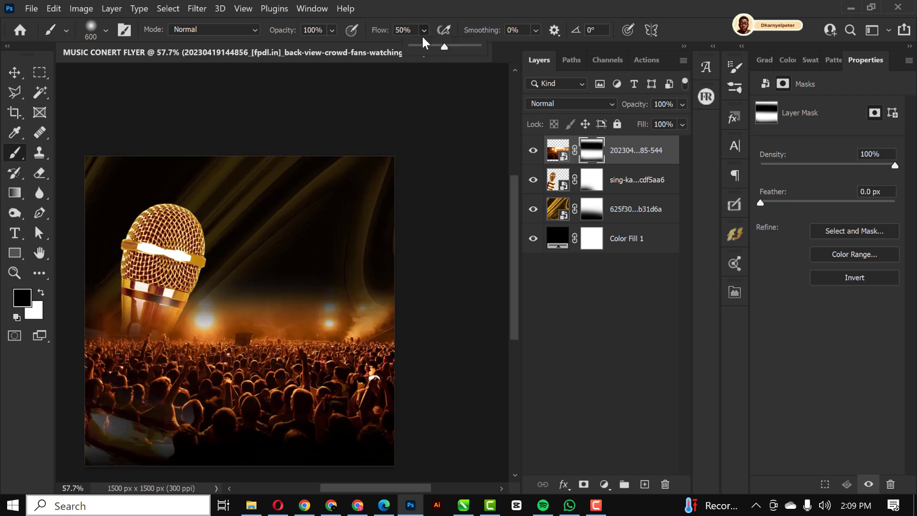
pyautogui.moveTo(433, 47); pyautogui.dragTo(426, 46)
pyautogui.press(']')
pyautogui.press(']')
pyautogui.scroll(-2, 287, 150)
# Step: Move the crowd image down to about Y 656 px and reorder its layer below the microphone layer
pyautogui.click(12, 73)
pyautogui.moveTo(292, 332); pyautogui.dragTo(291, 349)
pyautogui.scroll(1, 235, 261)
pyautogui.moveTo(659, 155); pyautogui.dragTo(657, 191)
pyautogui.scroll(1, 291, 283)
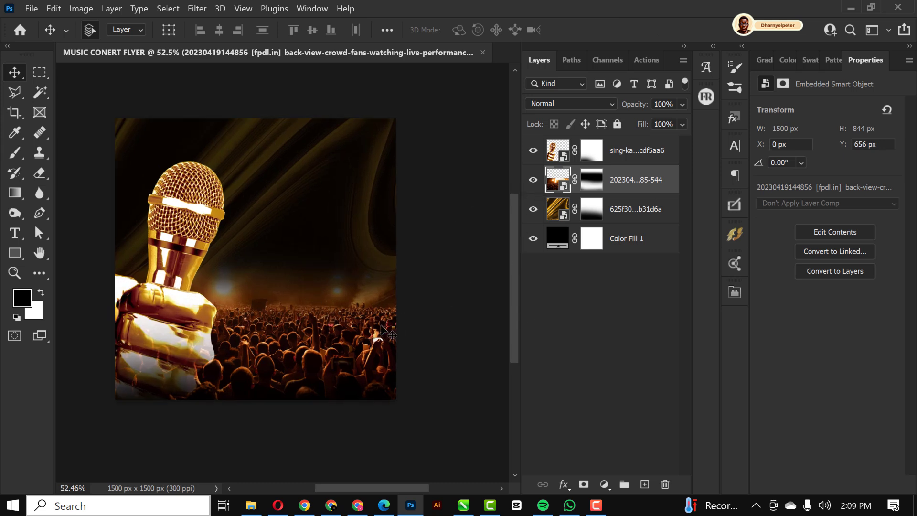
# Step: Fade the lower part of the crowd on its layer mask with the soft black 800 px brush at 23% flow
pyautogui.click(598, 181)
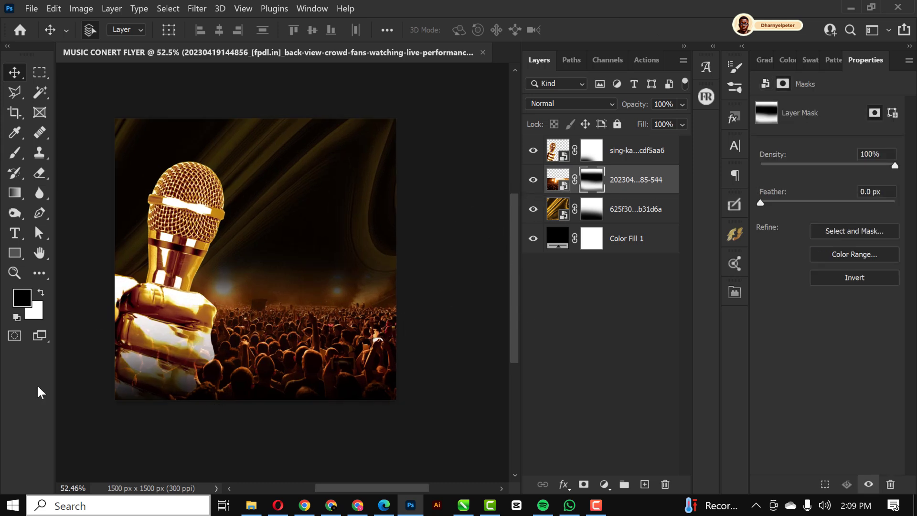
pyautogui.press('b')
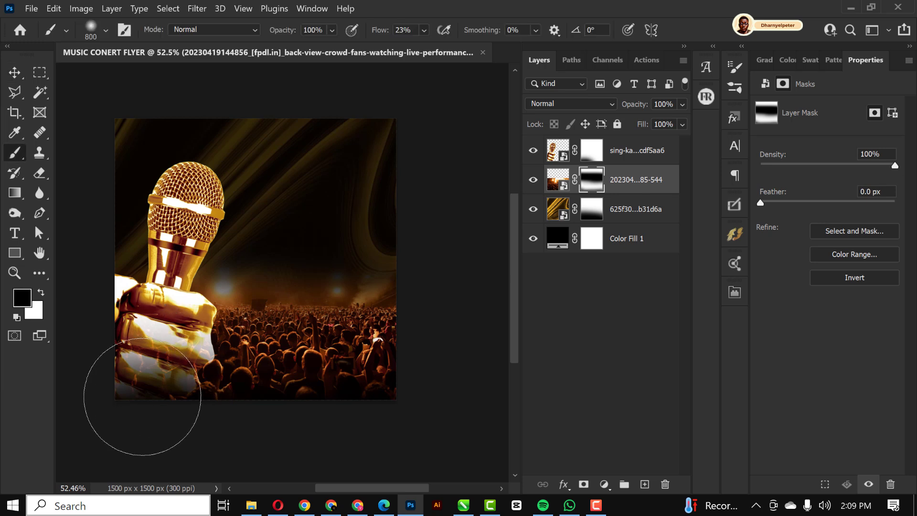
pyautogui.moveTo(162, 369)
pyautogui.mouseDown()
pyautogui.moveTo(146, 382)
pyautogui.moveTo(251, 415)
pyautogui.moveTo(242, 410)
pyautogui.moveTo(398, 404)
pyautogui.moveTo(208, 412)
pyautogui.moveTo(393, 402)
pyautogui.moveTo(146, 372)
pyautogui.moveTo(331, 383)
pyautogui.moveTo(198, 387)
pyautogui.moveTo(396, 401)
pyautogui.moveTo(412, 340)
pyautogui.mouseUp()
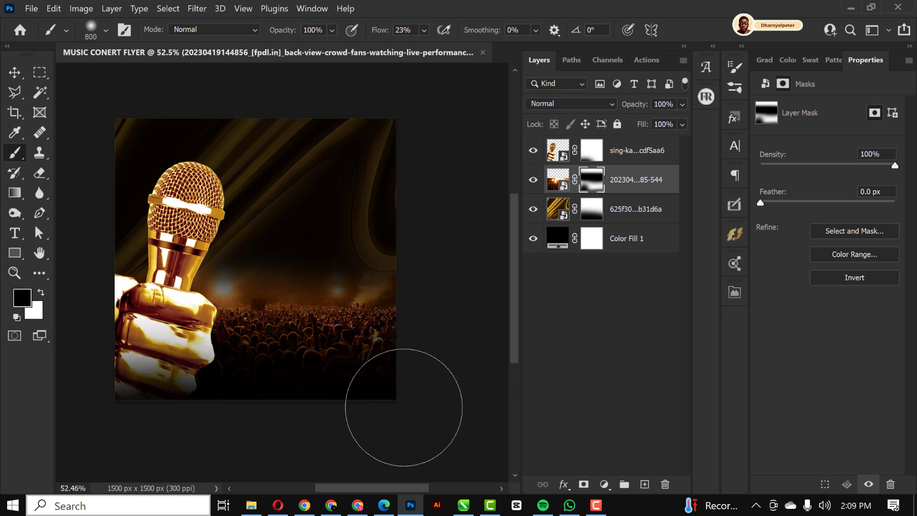
pyautogui.scroll(-1, 302, 215)
pyautogui.scroll(1, 302, 215)
pyautogui.press('v')
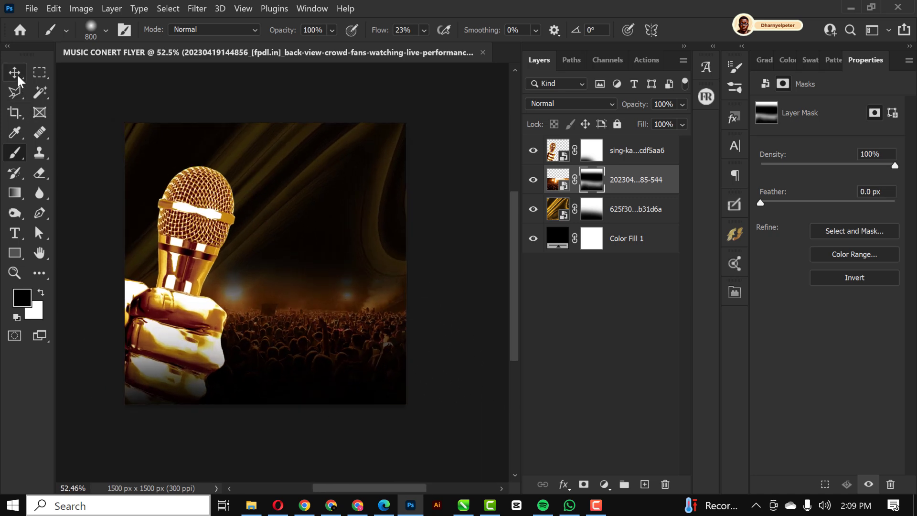
# Step: Hide the microphone layer and add a Hue/Saturation adjustment with Colorize enabled above the crowd layer
pyautogui.scroll(1, 261, 170)
pyautogui.scroll(-1, 261, 170)
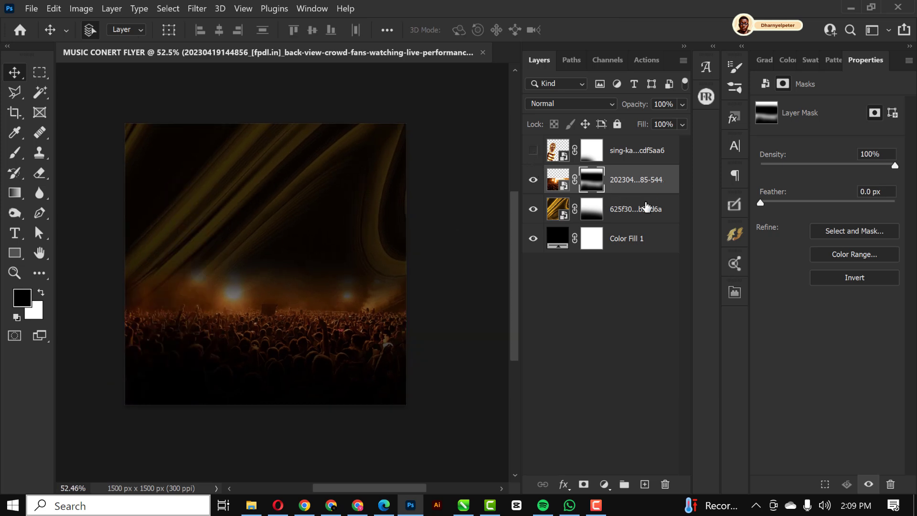
pyautogui.click(605, 485)
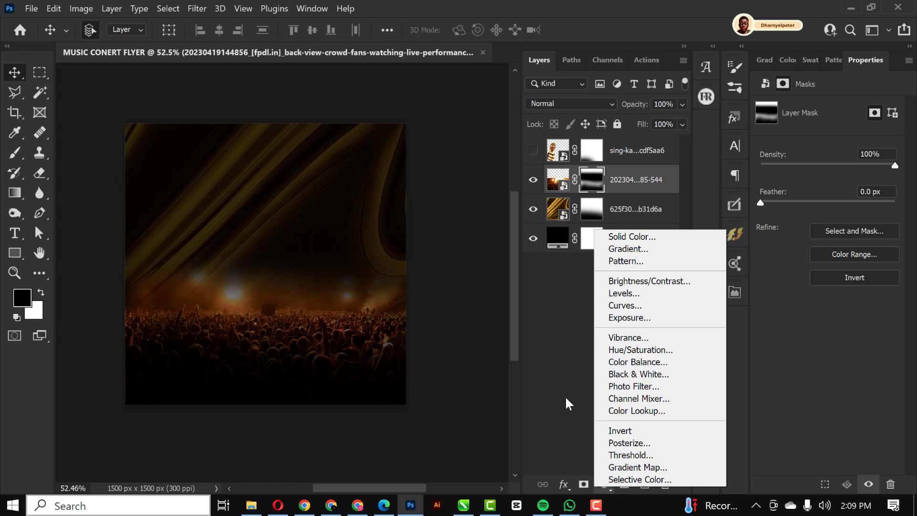
pyautogui.click(630, 352)
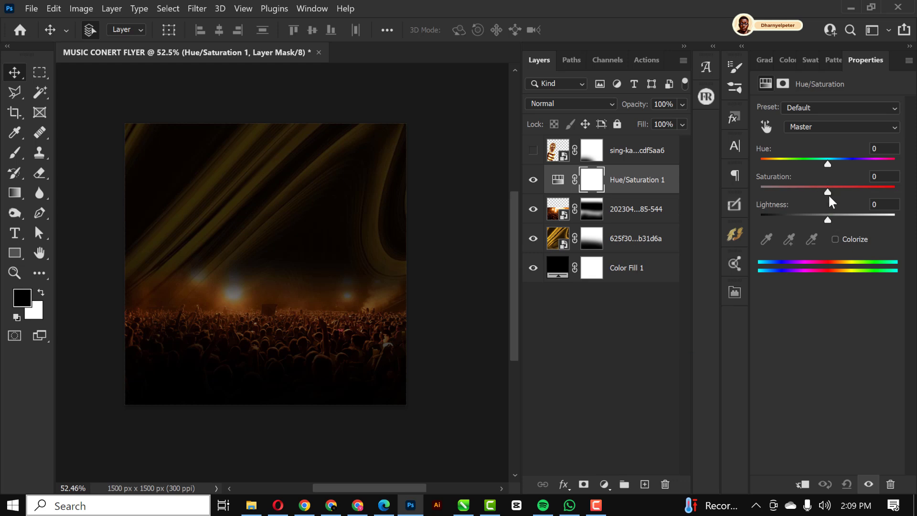
pyautogui.click(836, 239)
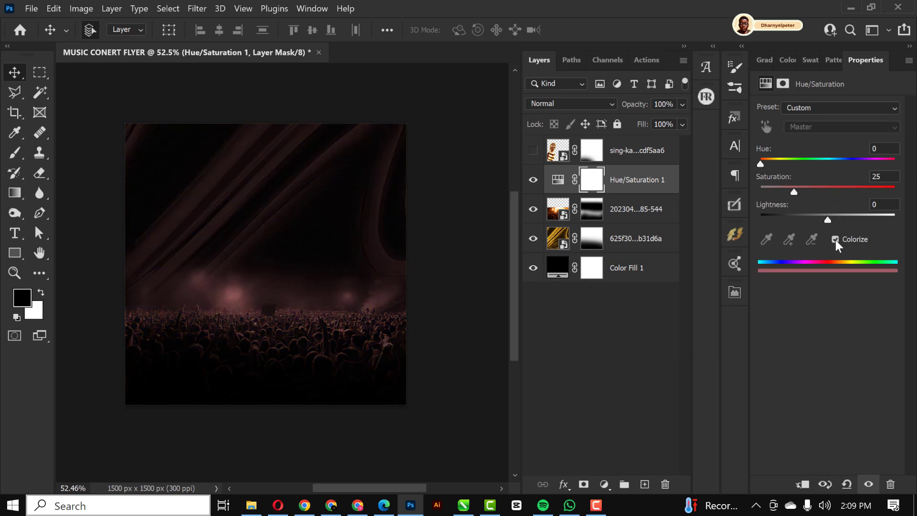
# Step: Set the colorize adjustment to hue 38 and saturation 100 for a gold tint, and show the microphone layer again
pyautogui.moveTo(801, 193); pyautogui.dragTo(848, 192)
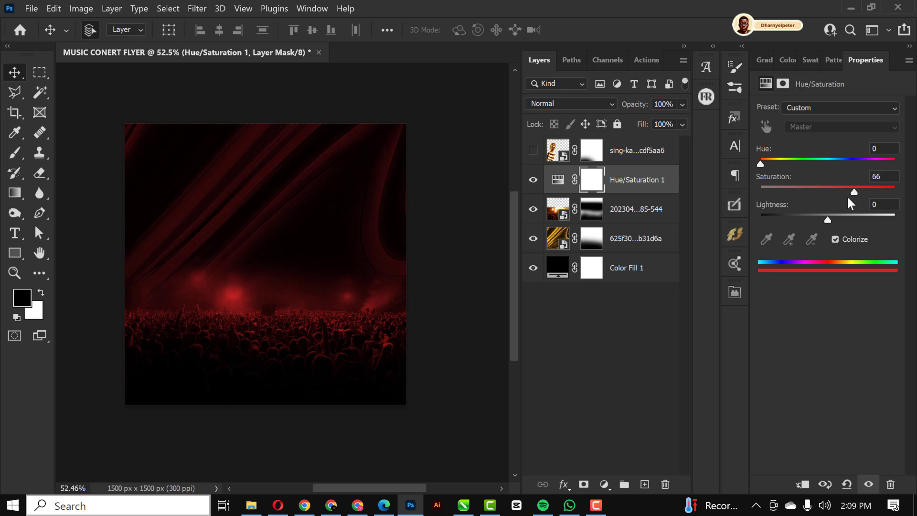
pyautogui.moveTo(759, 160); pyautogui.dragTo(770, 163)
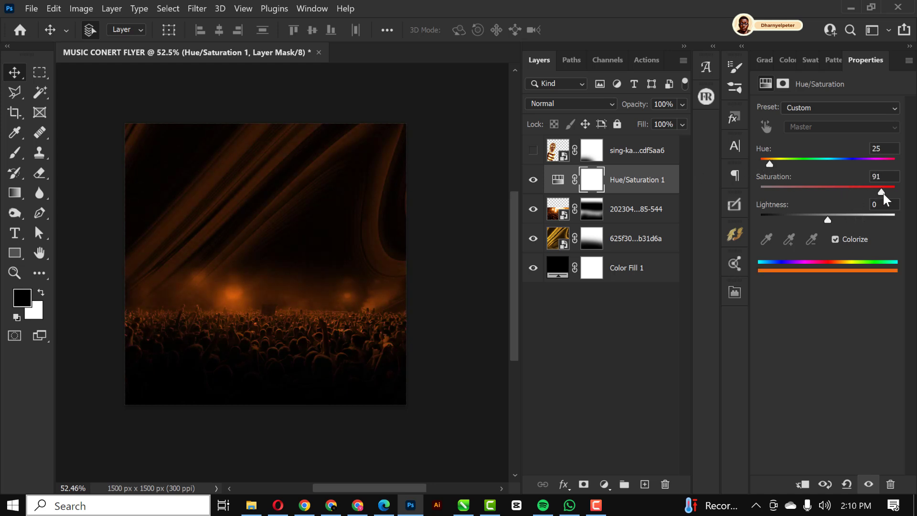
pyautogui.moveTo(770, 160); pyautogui.dragTo(776, 163)
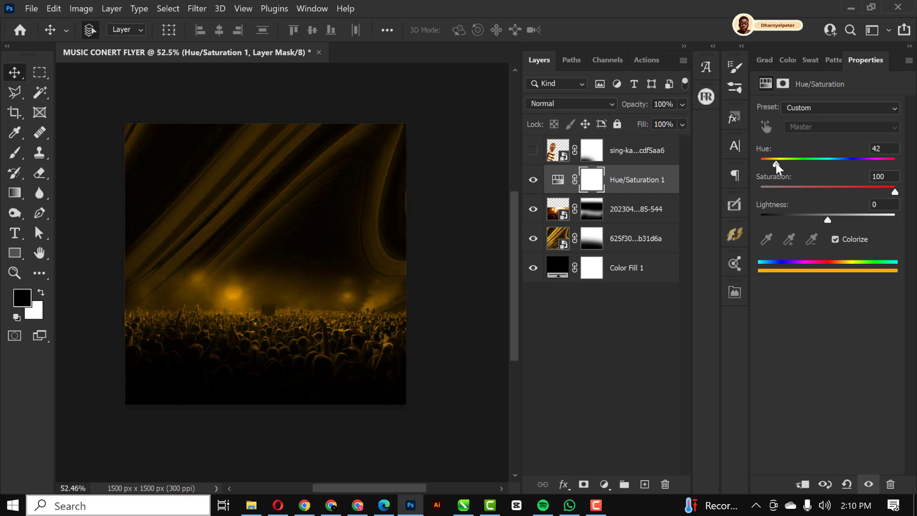
pyautogui.scroll(2, 227, 247)
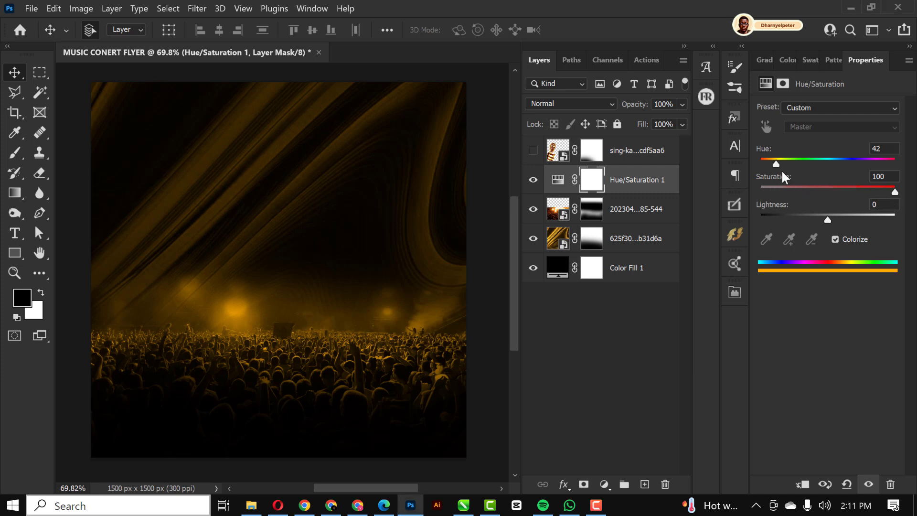
pyautogui.click(534, 152)
pyautogui.moveTo(777, 165); pyautogui.dragTo(775, 164)
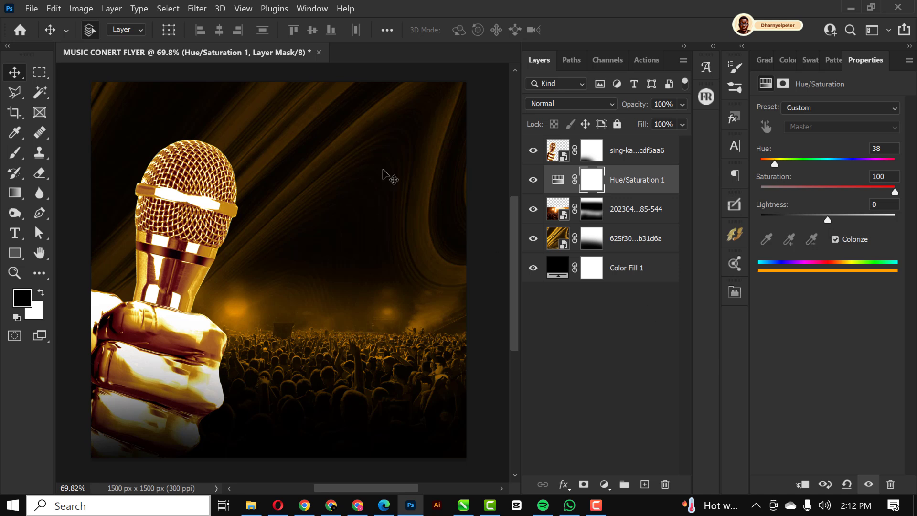
# Step: Add a Brightness/Contrast adjustment above the Hue/Saturation layer with brightness 41 and contrast 10
pyautogui.click(605, 484)
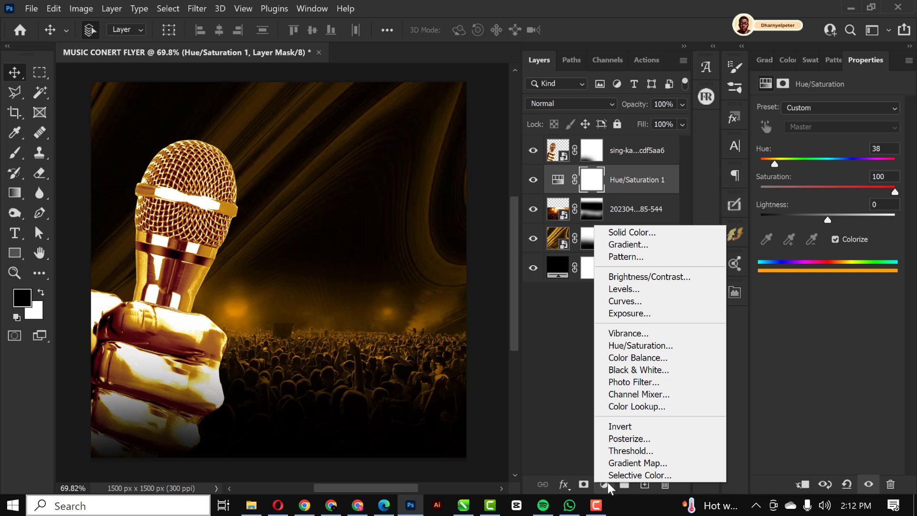
pyautogui.click(644, 276)
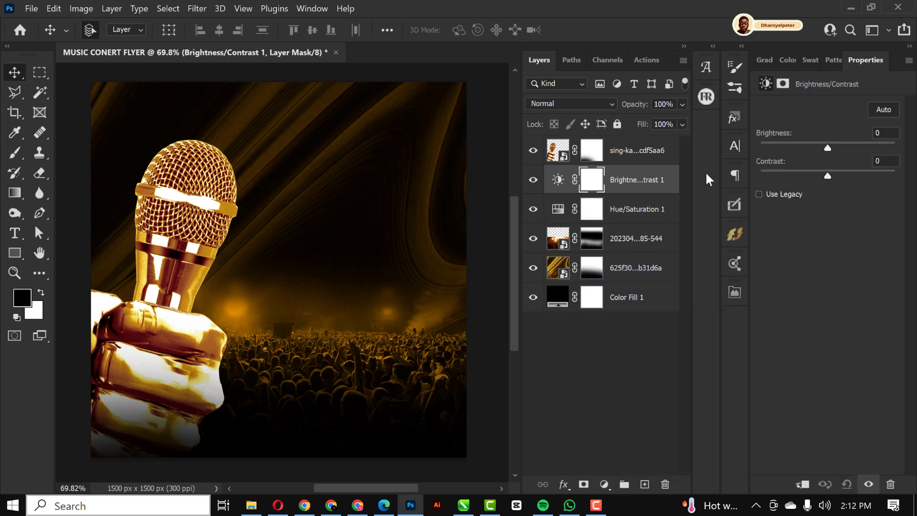
pyautogui.moveTo(830, 145); pyautogui.dragTo(835, 175)
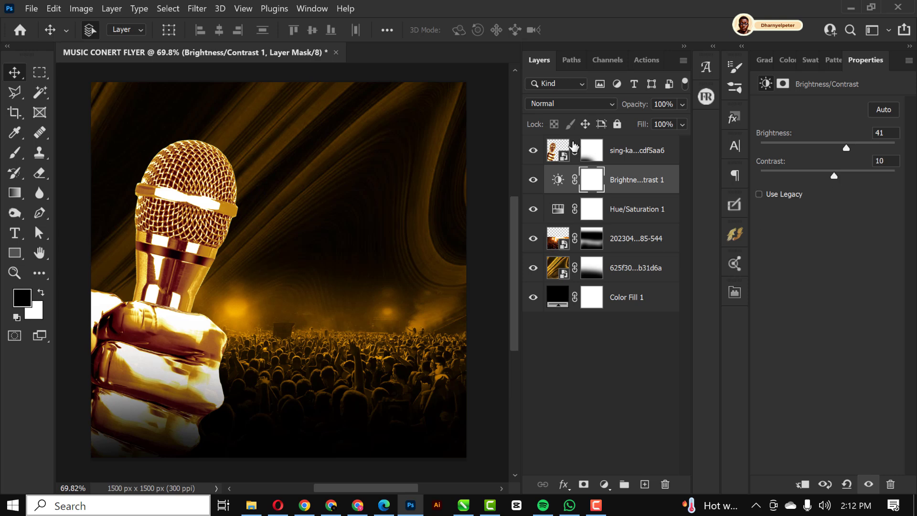
pyautogui.scroll(-3, 163, 222)
pyautogui.scroll(3, 308, 160)
pyautogui.scroll(-2, 302, 156)
pyautogui.scroll(2, 302, 156)
pyautogui.scroll(-3, 307, 160)
pyautogui.scroll(2, 307, 160)
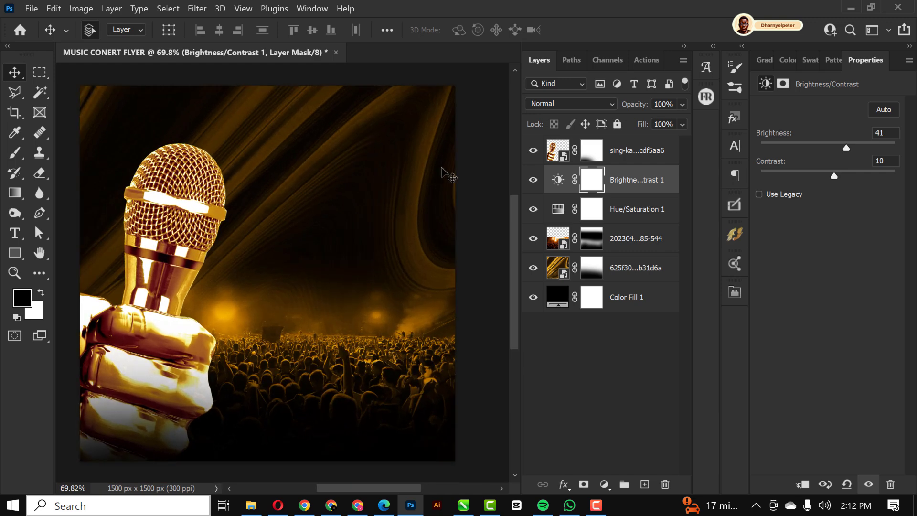
# Step: Add a new layer above the microphone layer and enter the title text "MUSICAL" across the upper part of the flyer
pyautogui.click(626, 154)
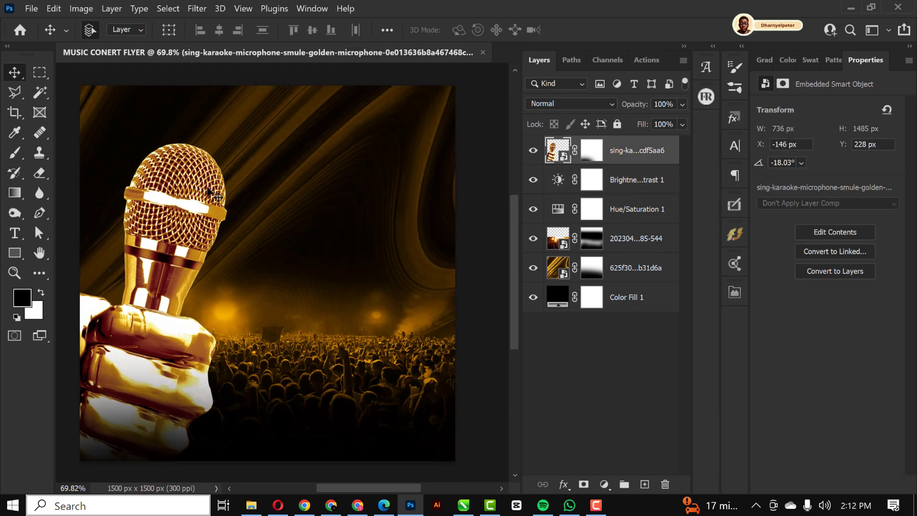
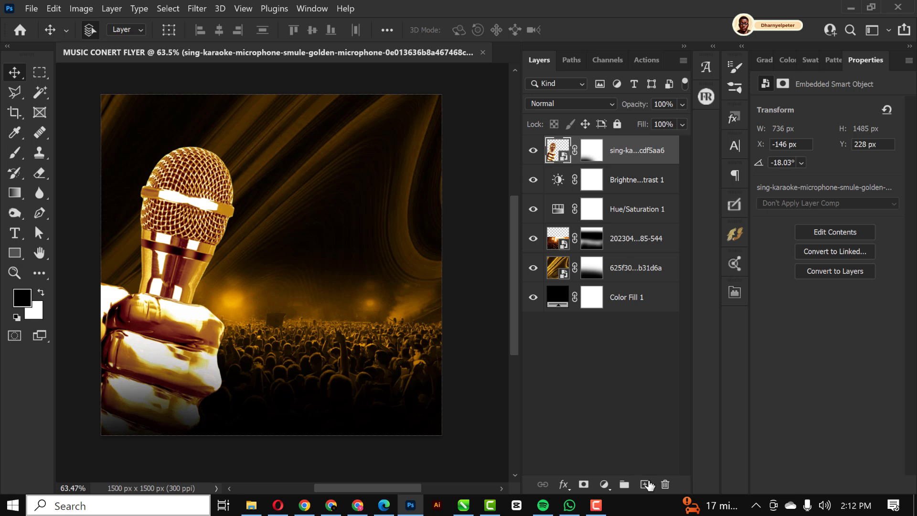
pyautogui.click(646, 484)
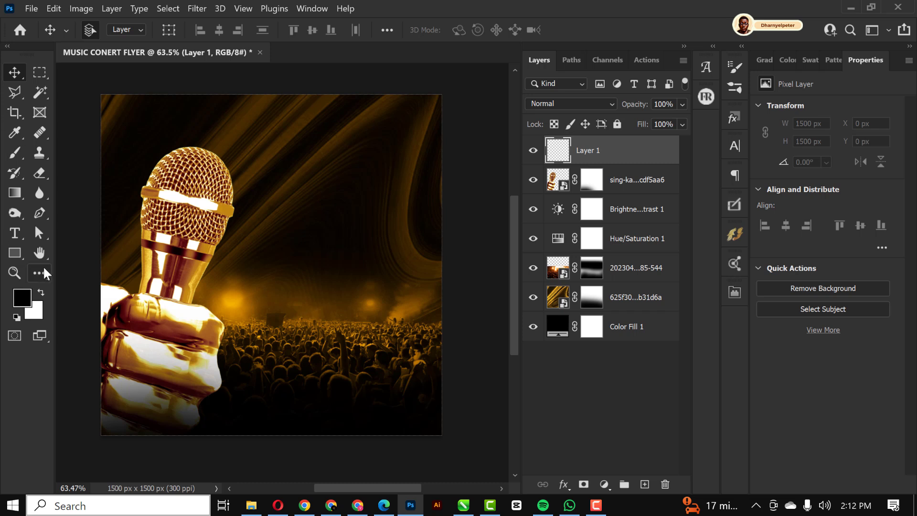
pyautogui.click(14, 233)
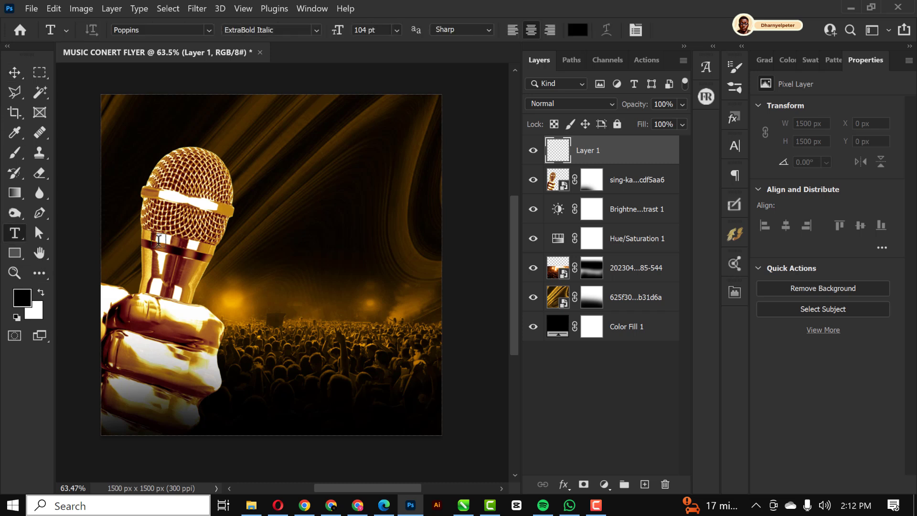
pyautogui.click(262, 314)
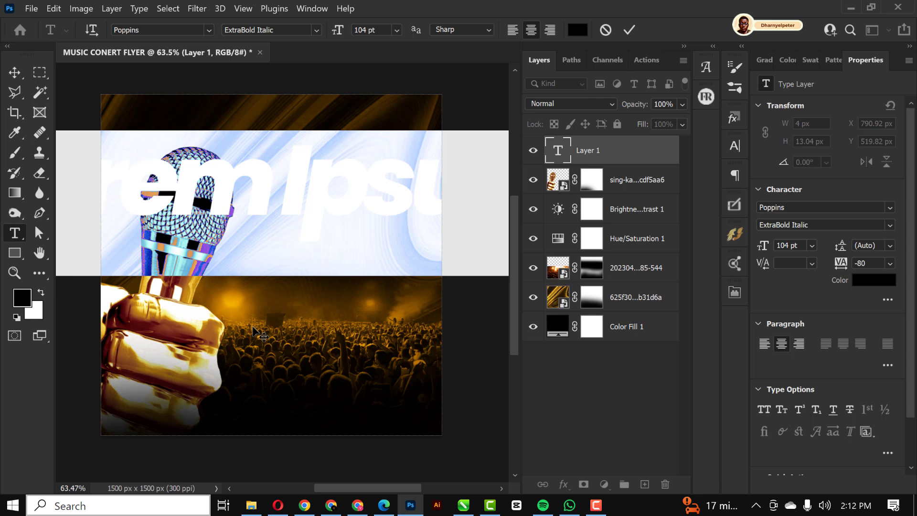
pyautogui.write('MUSI')
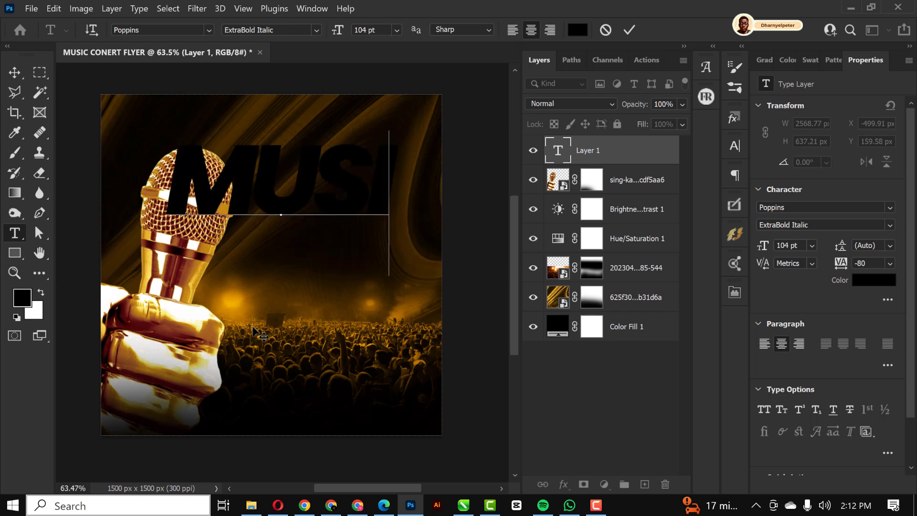
pyautogui.write('CA')
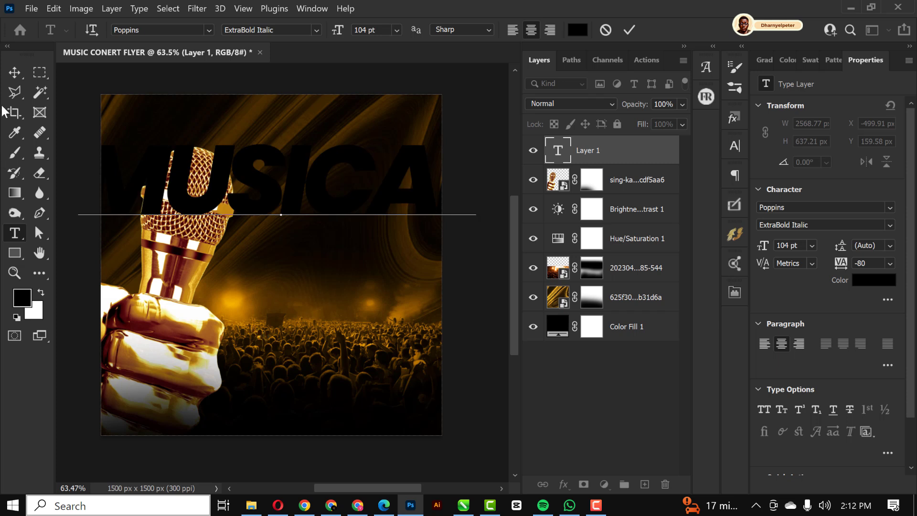
pyautogui.click(14, 73)
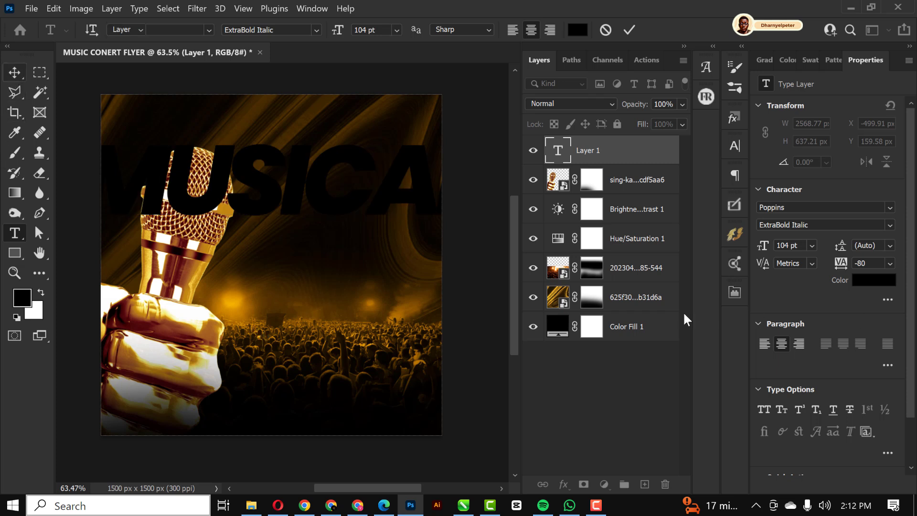
# Step: Change the MUSICAL text's font to Morganite ExtraBold Italic
pyautogui.click(797, 207)
pyautogui.write('MORGA')
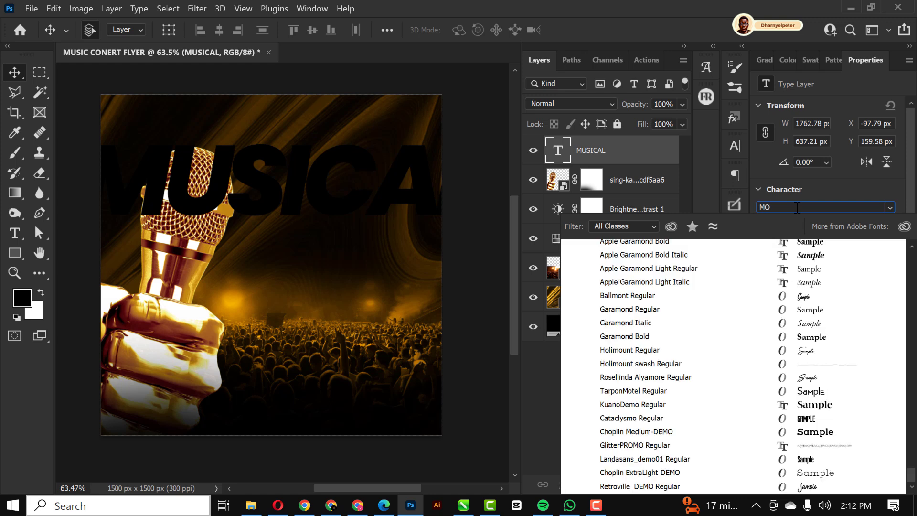
pyautogui.press('Down')
pyautogui.press('Down')
pyautogui.press('Down')
pyautogui.press('Down')
pyautogui.press('Down')
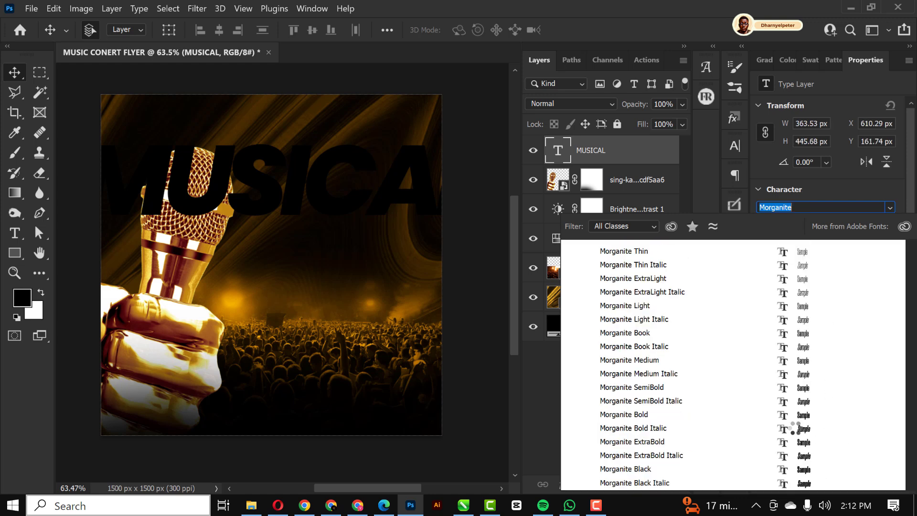
pyautogui.click(803, 457)
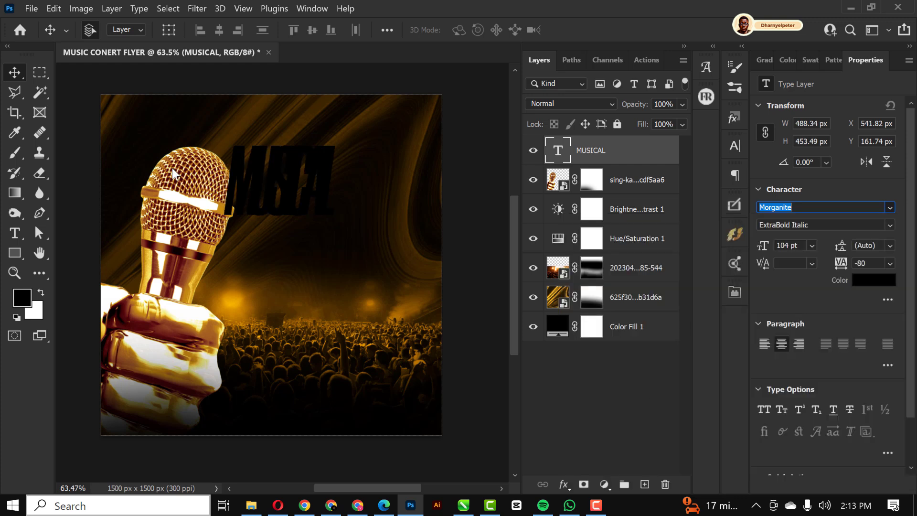
# Step: Color the MUSICAL text near-white (fdfdfd) and move it beside the microphone to about X 713 px, Y 327 px
pyautogui.click(878, 286)
pyautogui.moveTo(497, 176); pyautogui.dragTo(427, 104)
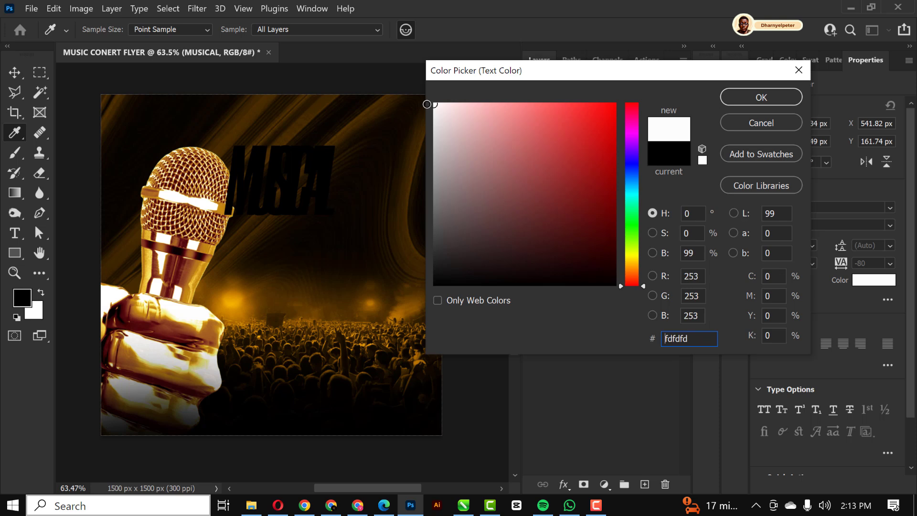
pyautogui.click(760, 99)
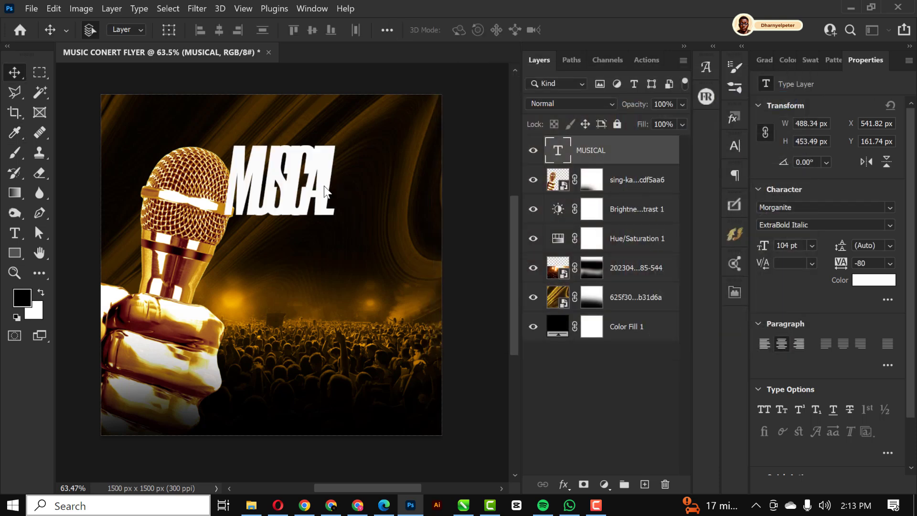
pyautogui.moveTo(324, 185); pyautogui.dragTo(362, 223)
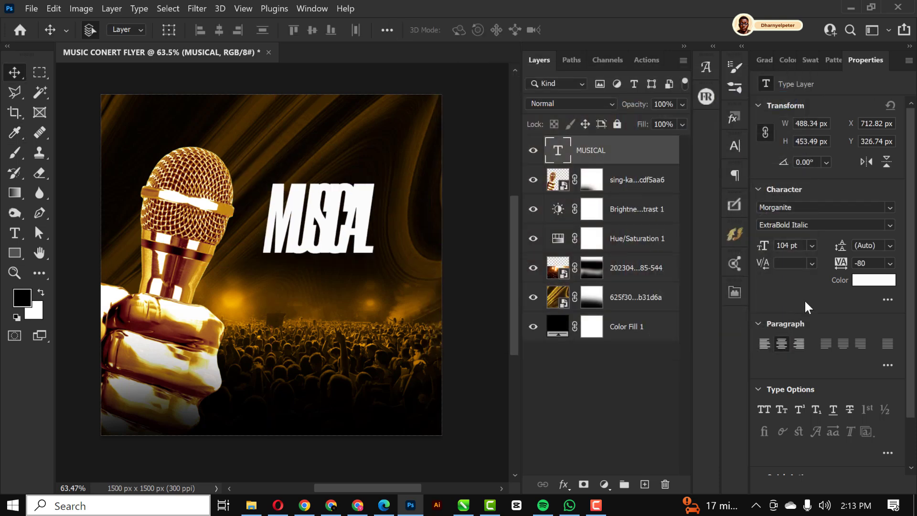
# Step: Set the MUSICAL text's tracking to -10 and move it up to about Y 288 px
pyautogui.click(890, 263)
pyautogui.click(874, 308)
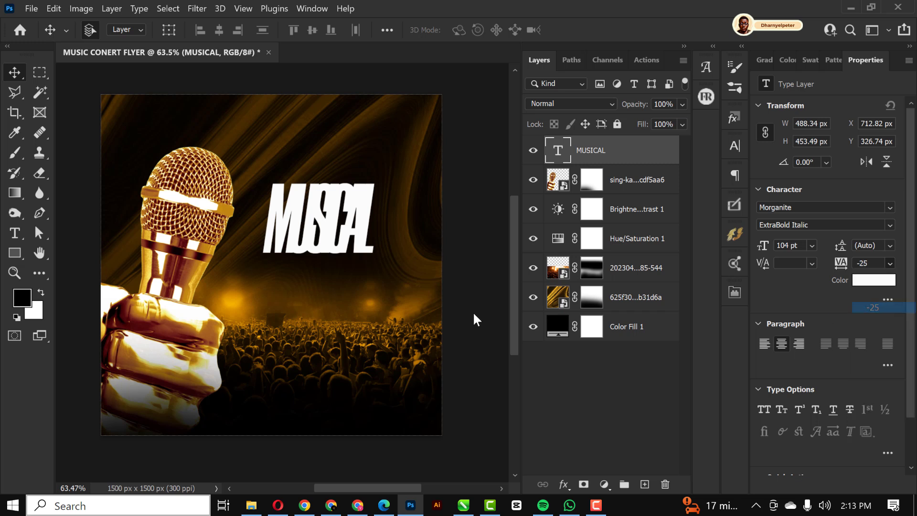
pyautogui.click(889, 264)
pyautogui.click(877, 317)
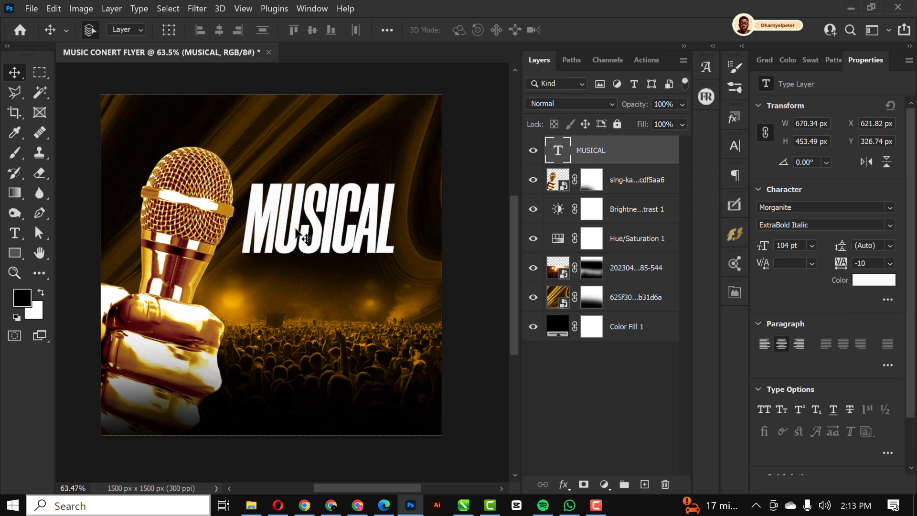
pyautogui.moveTo(326, 231); pyautogui.dragTo(321, 211)
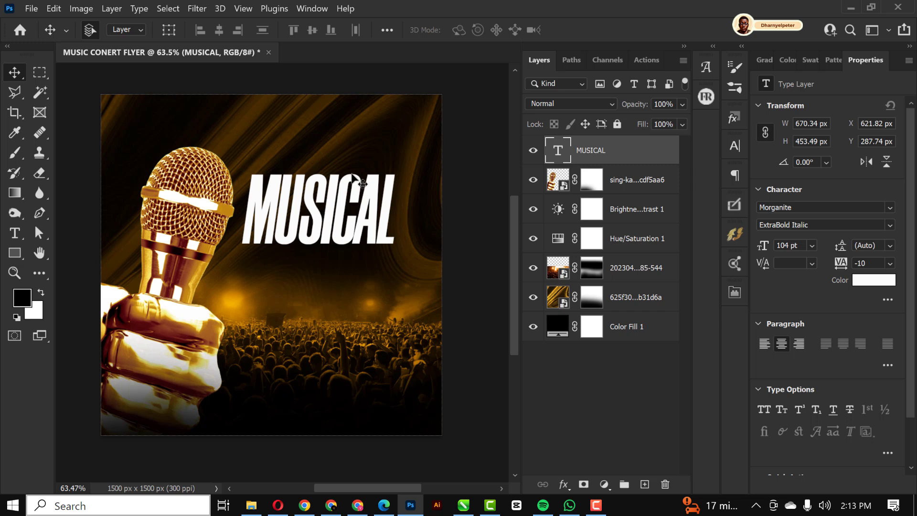
# Step: Scale the MUSICAL text down to about 89.35 pt and change its style to Bold Italic
pyautogui.hotkey('ctrl', 't')
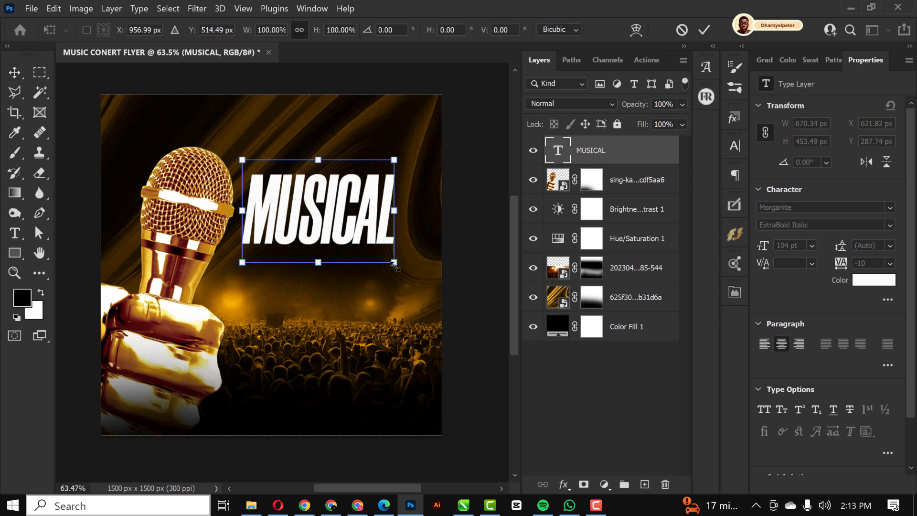
pyautogui.moveTo(394, 265); pyautogui.dragTo(384, 258)
pyautogui.press('Return')
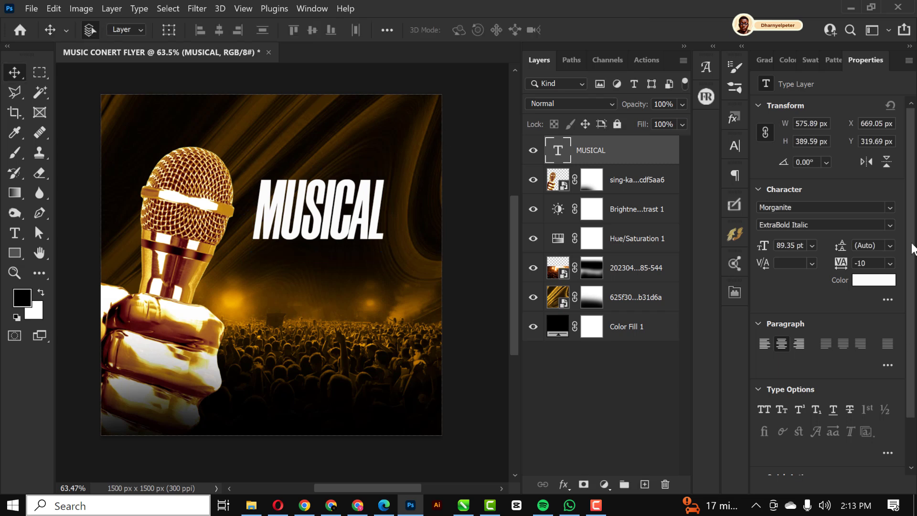
pyautogui.click(886, 224)
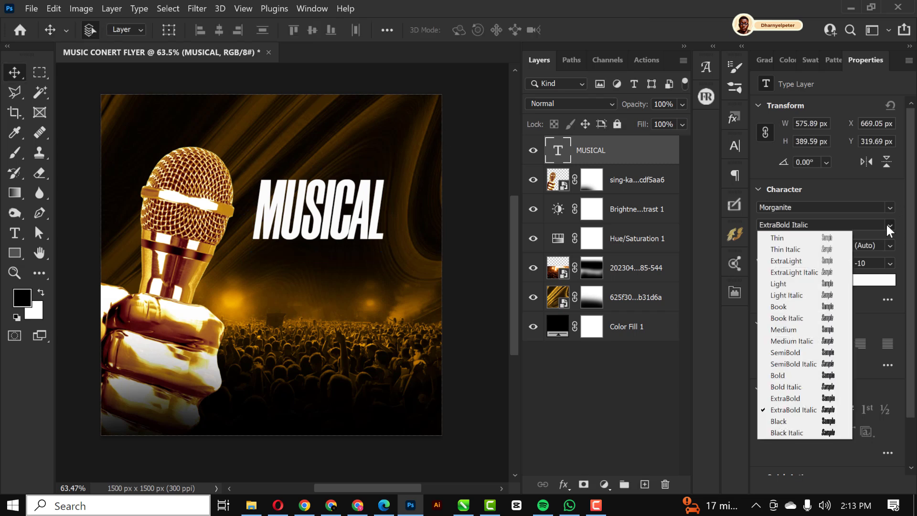
pyautogui.click(814, 386)
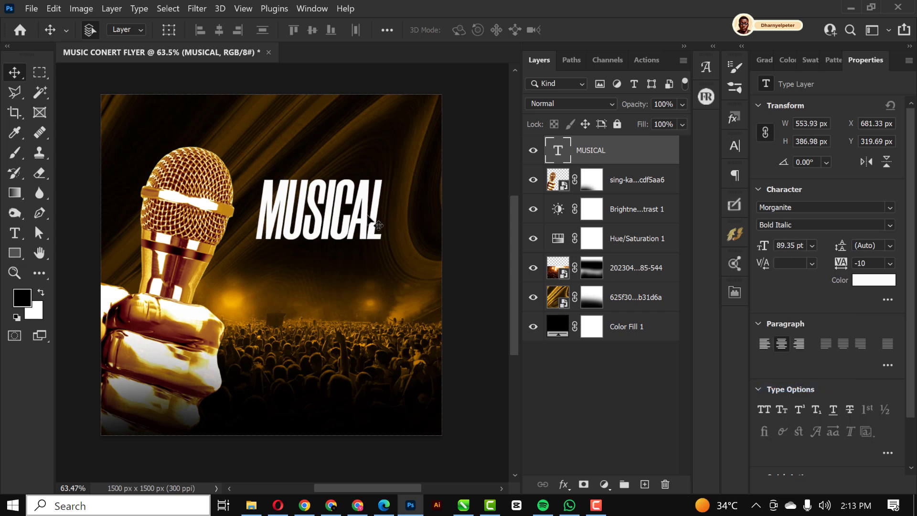
# Step: Shift the MUSICAL title away from the microphone and duplicate it directly underneath, at about X 742 px, Y 612 px
pyautogui.moveTo(368, 216); pyautogui.dragTo(368, 276)
pyautogui.hotkey('shift', 'Down')
pyautogui.hotkey('shift', 'Down')
pyautogui.hotkey('shift', 'Down')
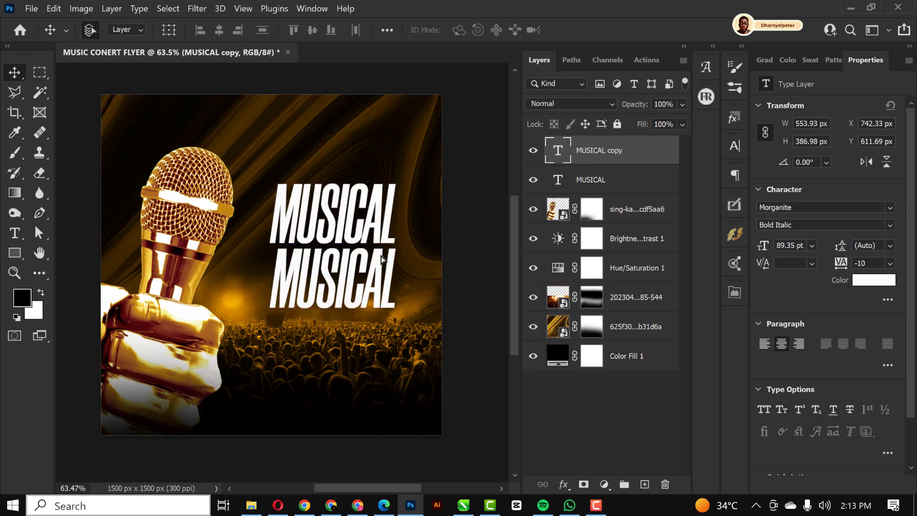
# Step: Tighten the duplicated title line beneath MUSICAL, replacing its text with CONCERT and shifting it slightly toward the microphone
pyautogui.hotkey('shift', 'Up')
pyautogui.hotkey('shift', 'Up')
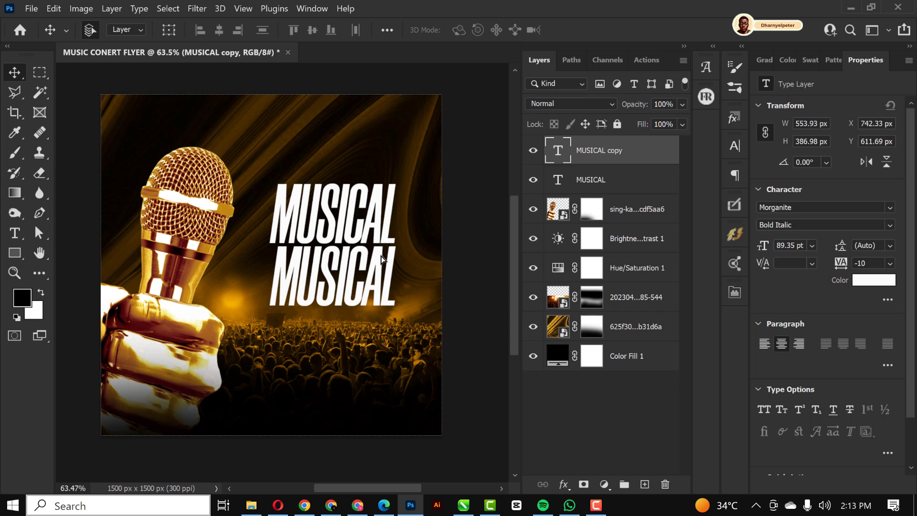
pyautogui.doubleClick(558, 150)
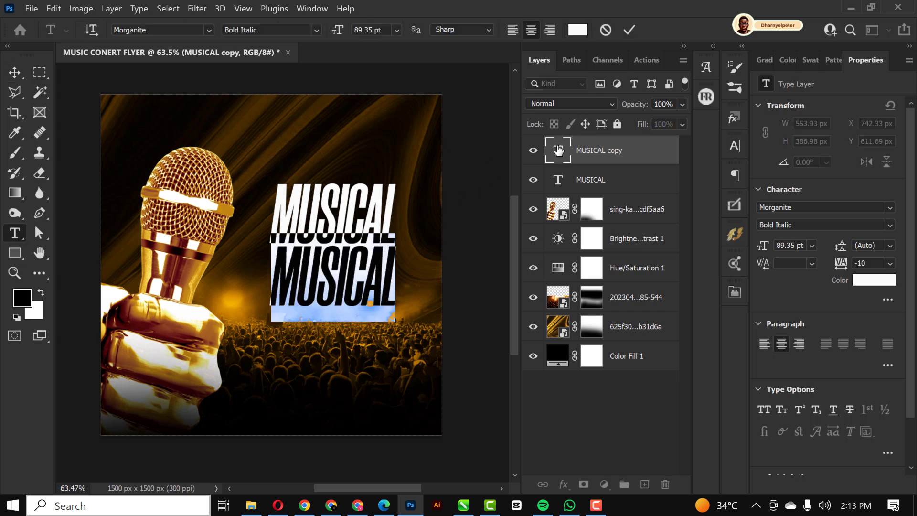
pyautogui.write('CONCERT')
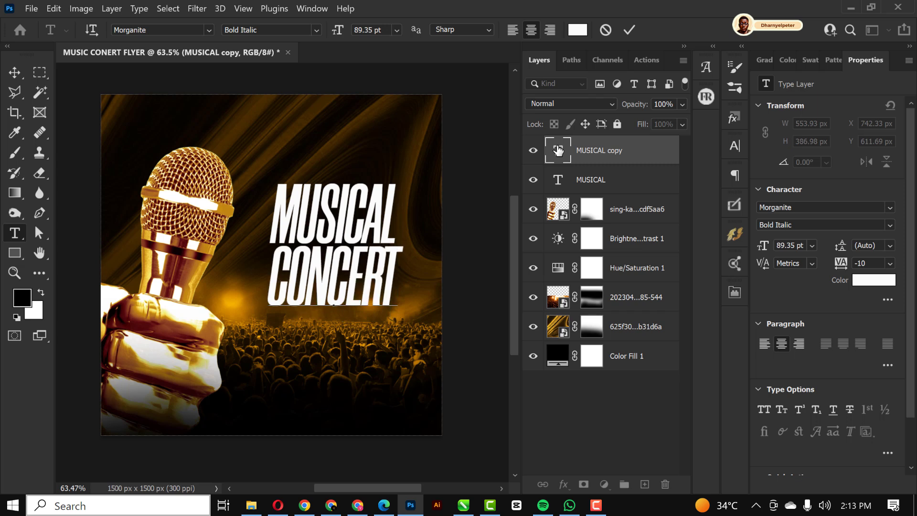
pyautogui.click(14, 72)
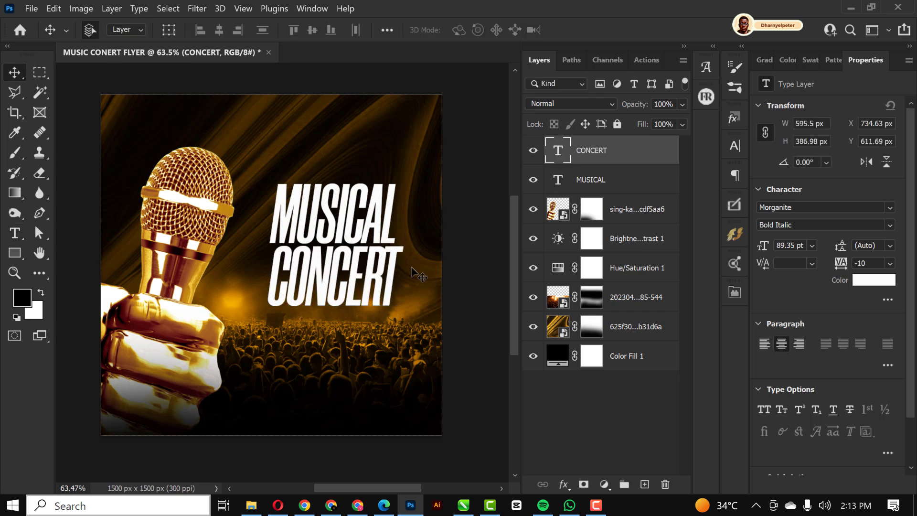
pyautogui.moveTo(393, 266); pyautogui.dragTo(389, 265)
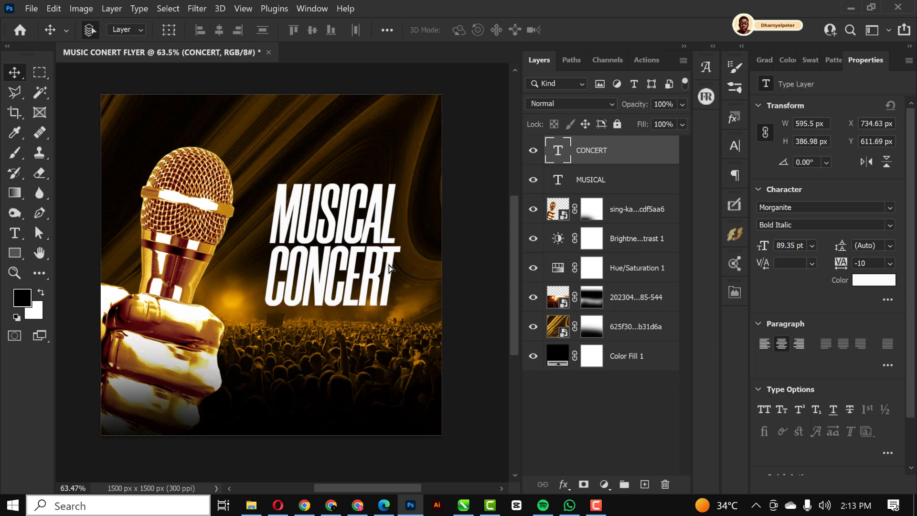
# Step: Move the MUSICAL and CONCERT title lines up together by 90 px, to about Y 301 px
pyautogui.keyDown('shift'); pyautogui.click(588, 179); pyautogui.keyUp('shift')
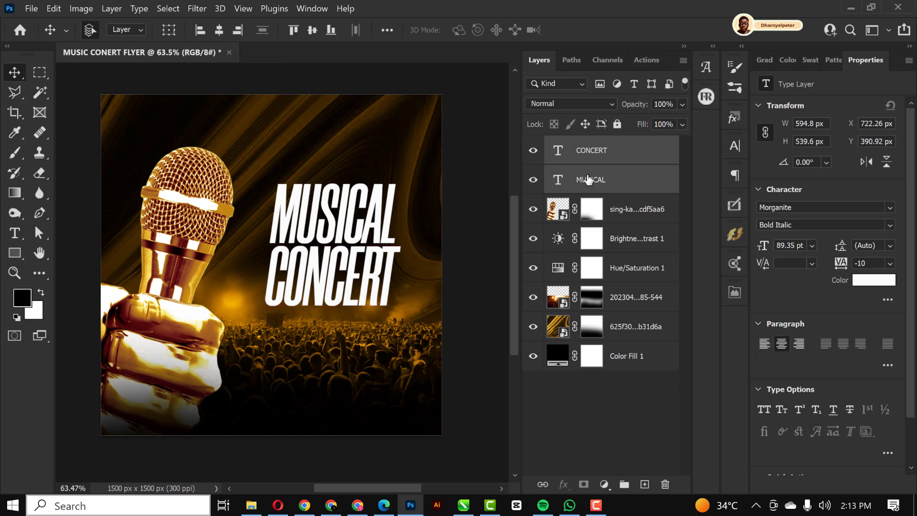
pyautogui.hotkey('shift', 'Up')
pyautogui.hotkey('shift', 'Up')
pyautogui.hotkey('shift', 'Up')
pyautogui.hotkey('shift', 'Up')
pyautogui.hotkey('shift', 'Up')
pyautogui.hotkey('shift', 'Up')
pyautogui.hotkey('shift', 'Up')
pyautogui.hotkey('shift', 'Up')
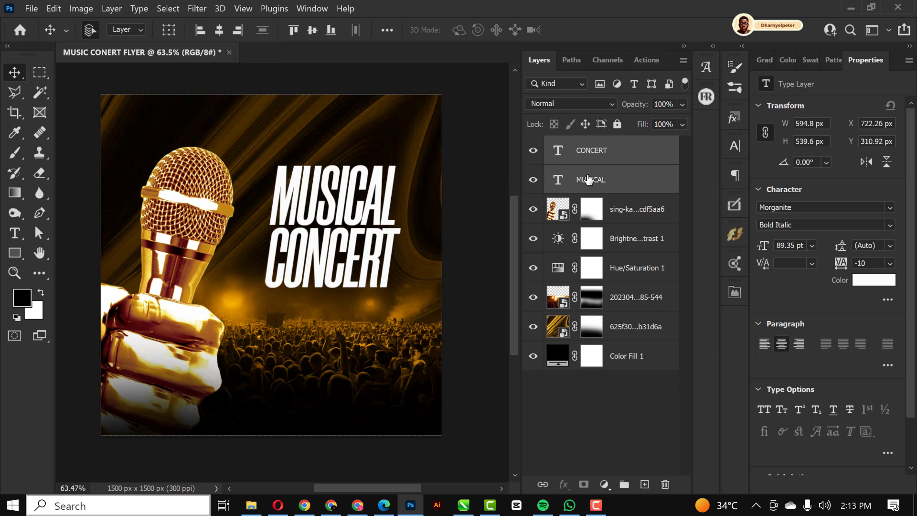
pyautogui.hotkey('shift', 'Up')
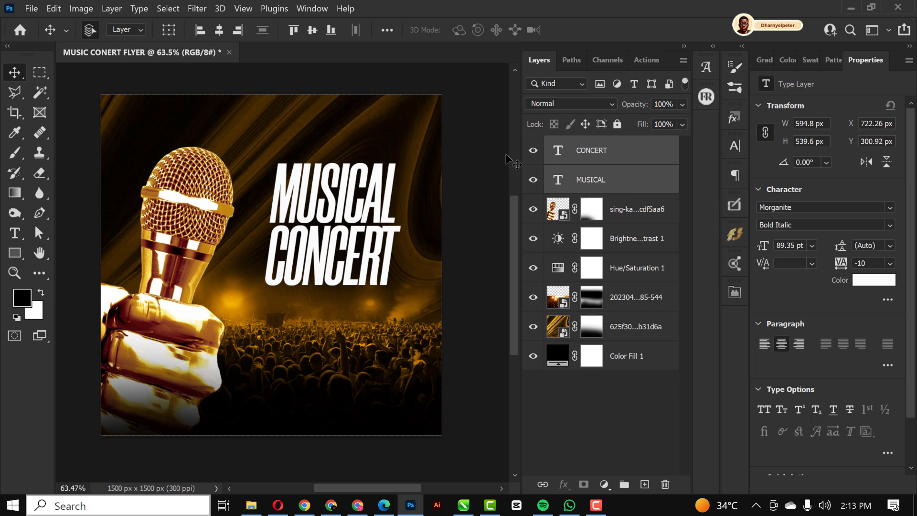
# Step: Dim the swirl background layer to 20% opacity and 51% fill
pyautogui.keyDown('ctrl'); pyautogui.click(395, 136); pyautogui.keyUp('ctrl')
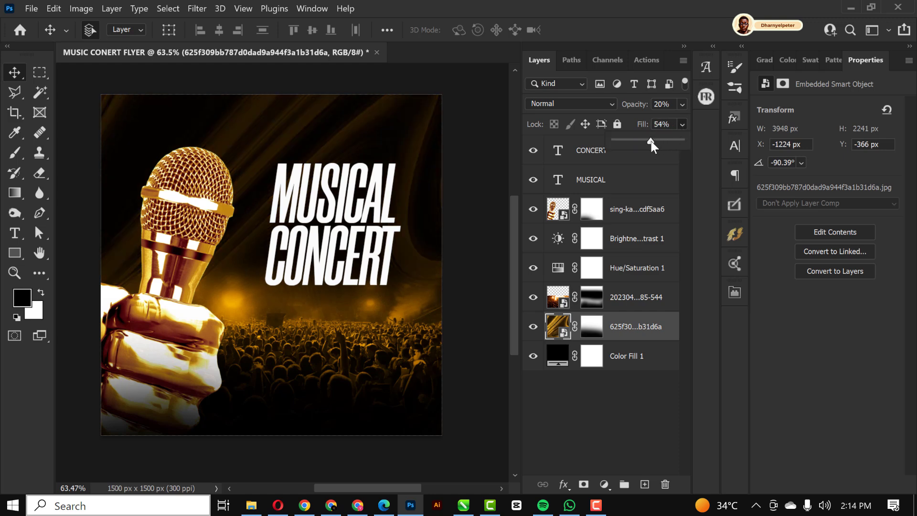
pyautogui.scroll(-1, 236, 235)
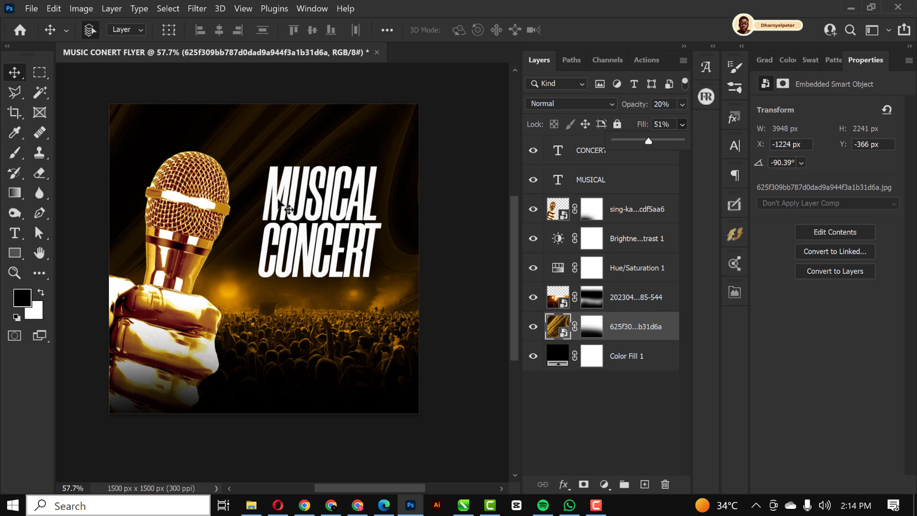
pyautogui.scroll(1, 279, 197)
pyautogui.scroll(-1, 278, 197)
# Step: Reduce the crowd photo layer's opacity to 61%
pyautogui.click(680, 292)
pyautogui.click(682, 105)
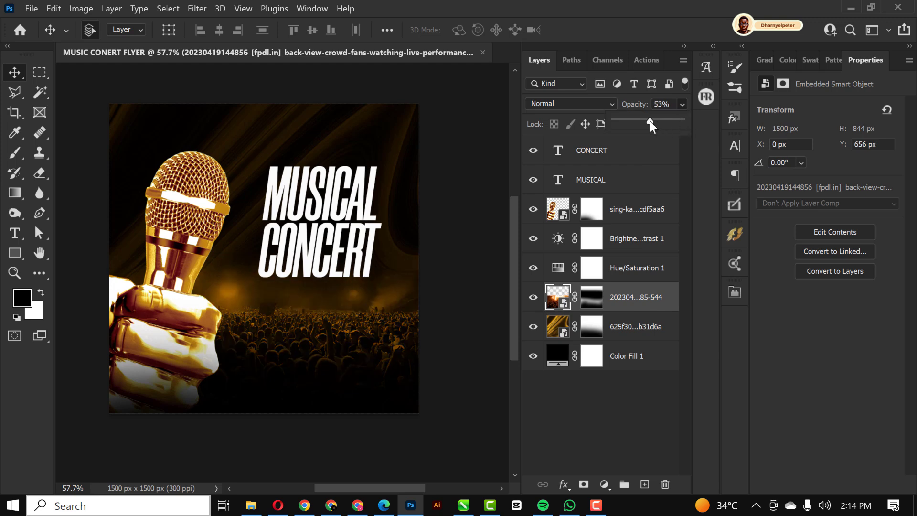
pyautogui.scroll(3, 305, 181)
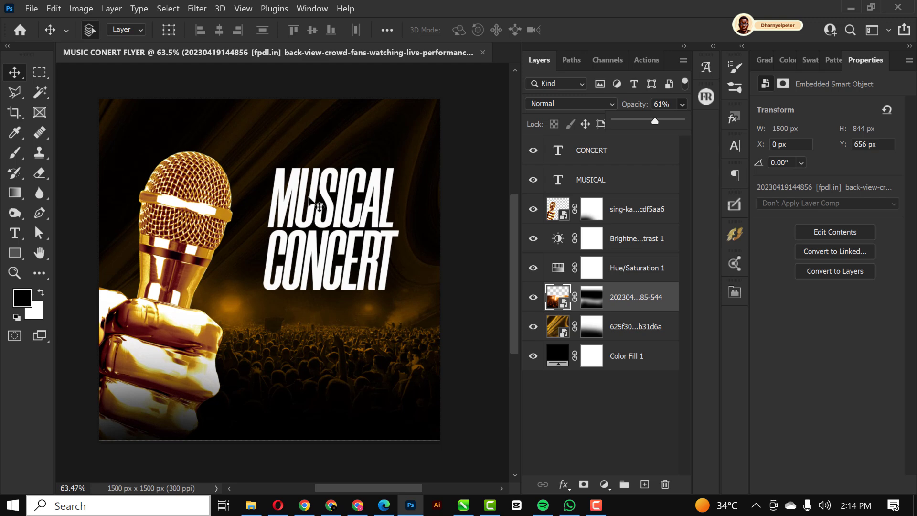
pyautogui.scroll(4, 328, 238)
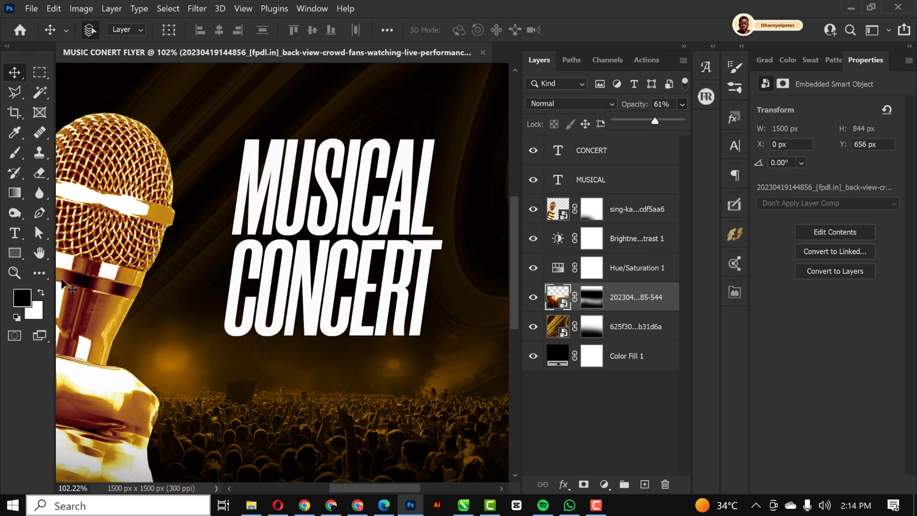
pyautogui.scroll(-4, 336, 191)
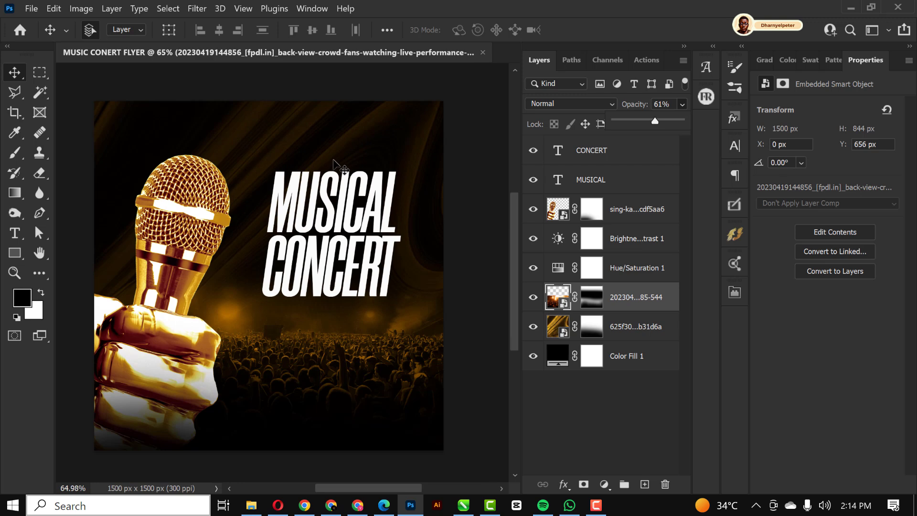
# Step: Duplicate the MUSICAL title above the original and set the copy's font to Akira Expanded
pyautogui.click(344, 190)
pyautogui.moveTo(345, 190); pyautogui.dragTo(335, 132)
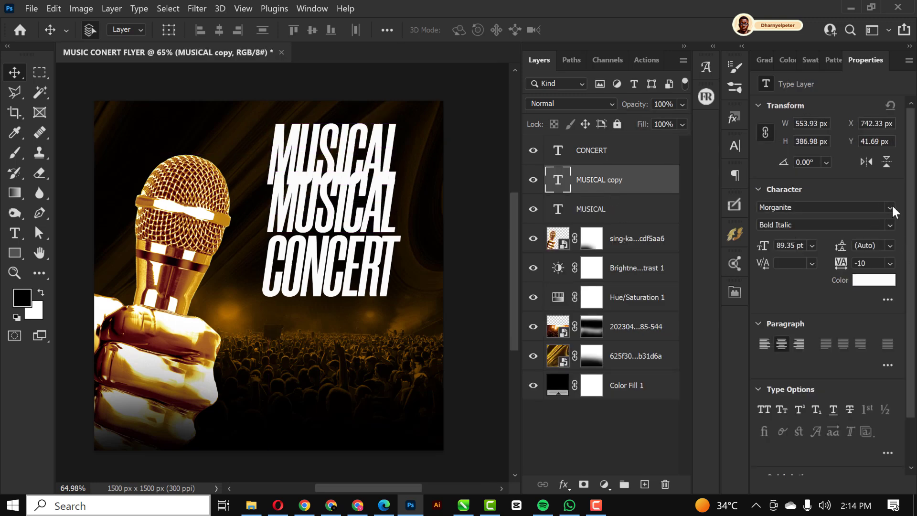
pyautogui.click(891, 207)
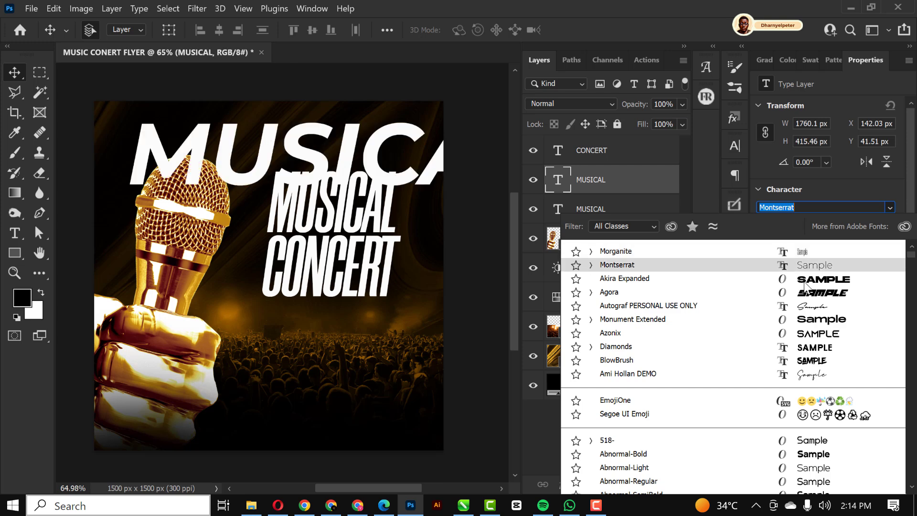
pyautogui.click(624, 279)
pyautogui.press('Return')
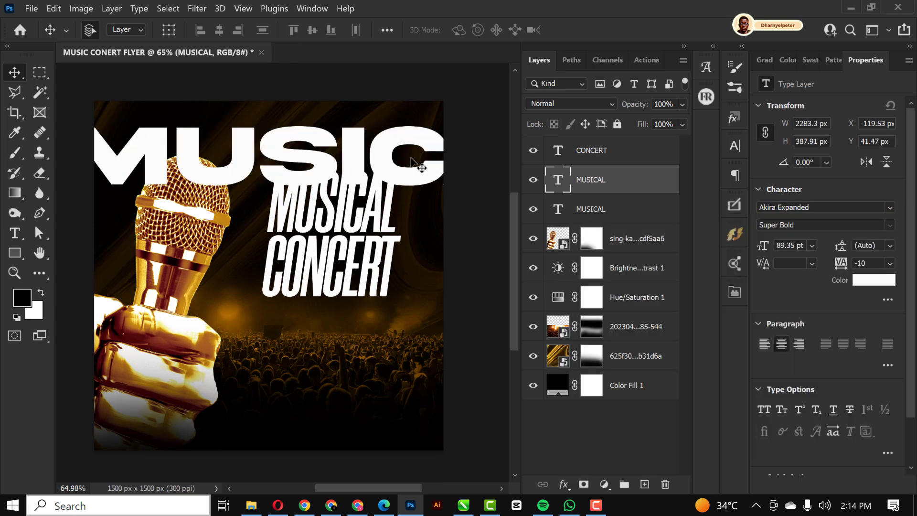
# Step: Scale the Akira Expanded MUSICAL text down to about 11.95 pt and place it just above the main title
pyautogui.hotkey('ctrl', 't')
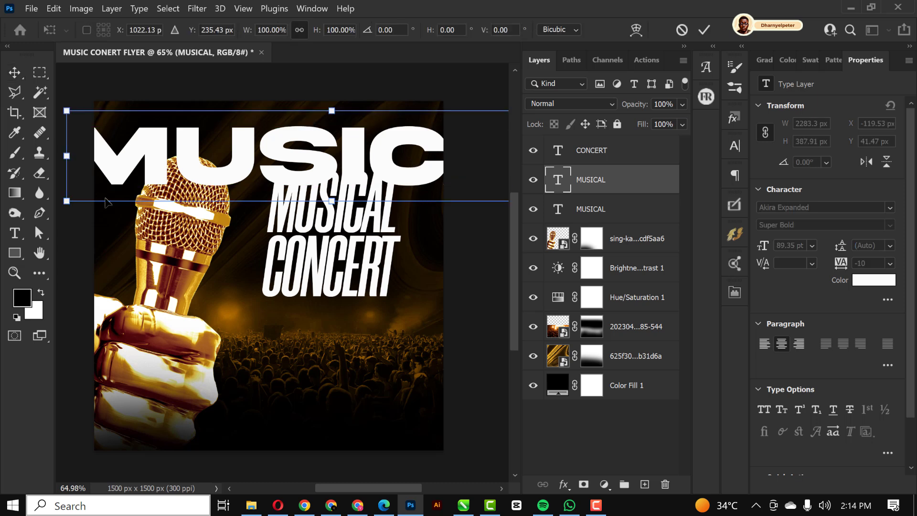
pyautogui.moveTo(66, 201); pyautogui.dragTo(281, 160)
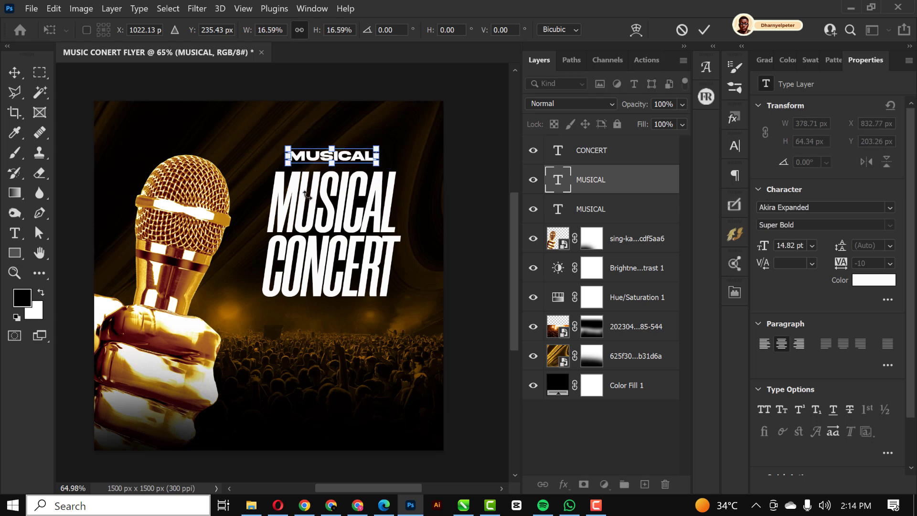
pyautogui.scroll(5, 306, 194)
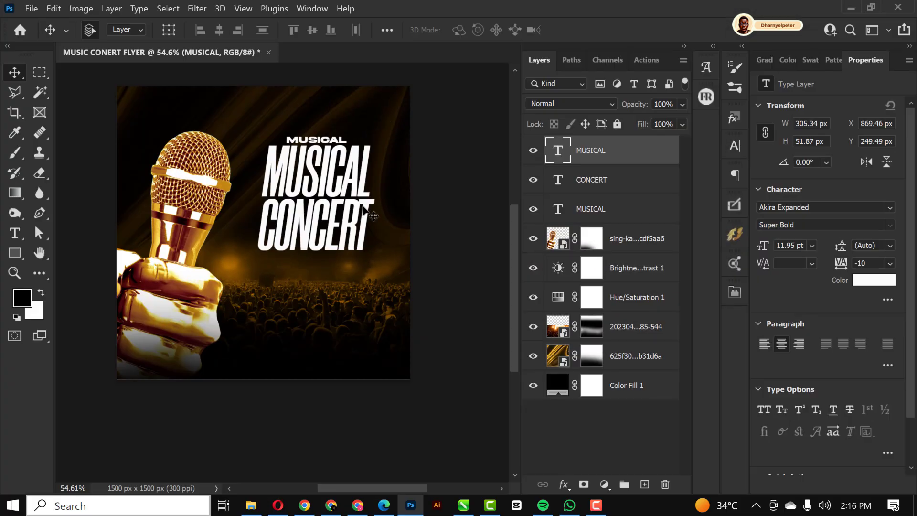
# Step: Draw a rectangle about 552 by 72 px directly beneath the CONCERT title line
pyautogui.scroll(2, 345, 201)
pyautogui.scroll(2, 336, 193)
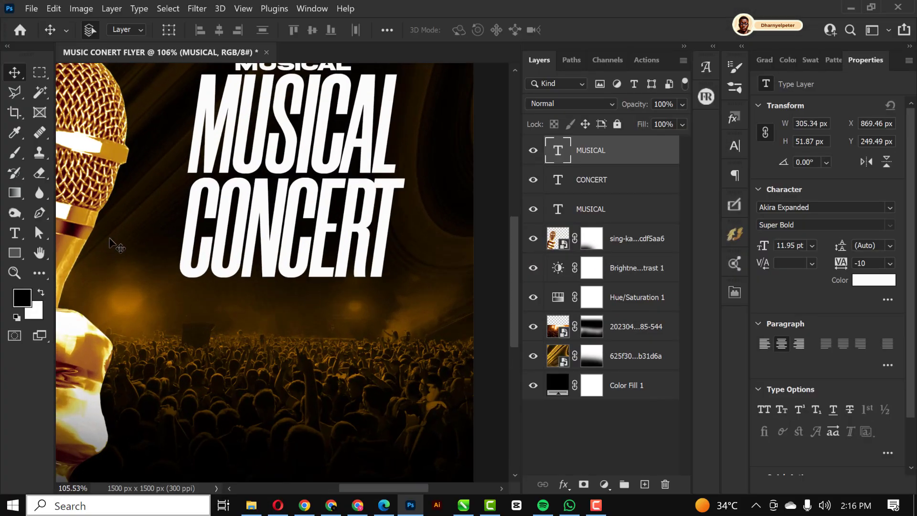
pyautogui.click(16, 251)
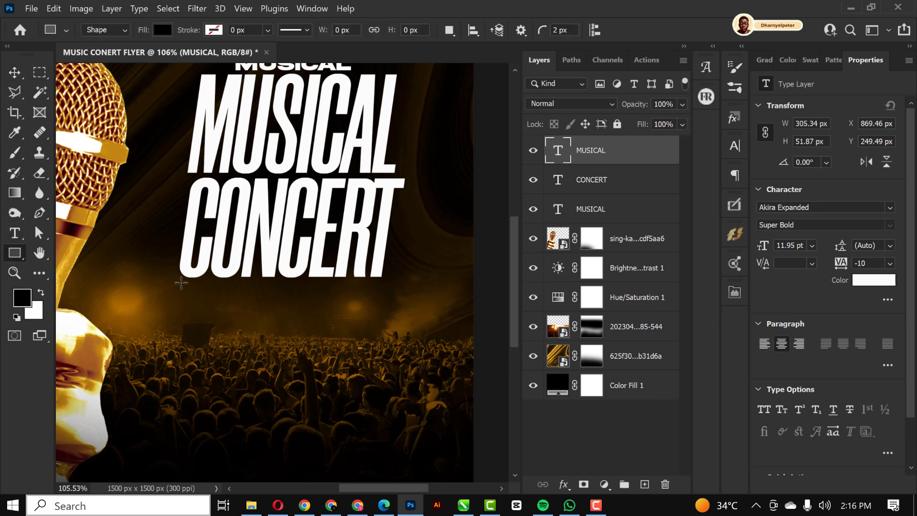
pyautogui.moveTo(181, 283); pyautogui.dragTo(389, 309)
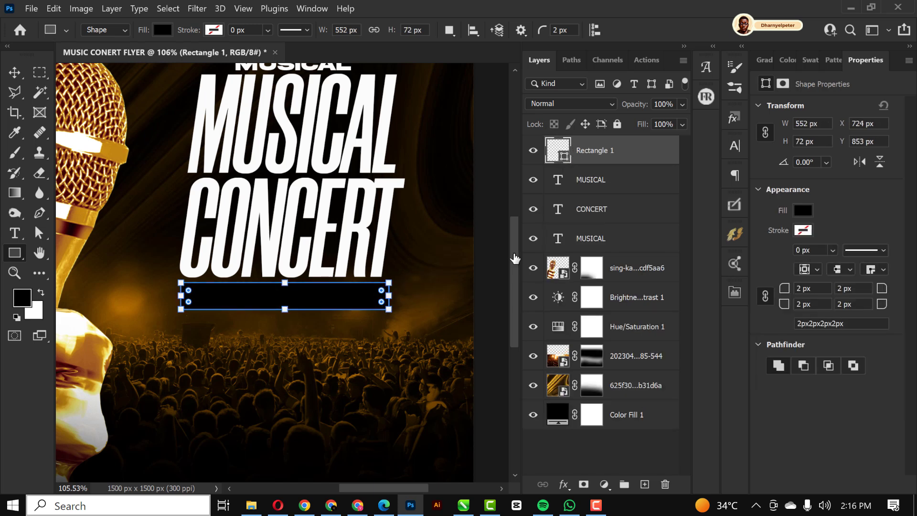
# Step: Set the rectangle's fill color to red ec0909
pyautogui.write('9b1313')
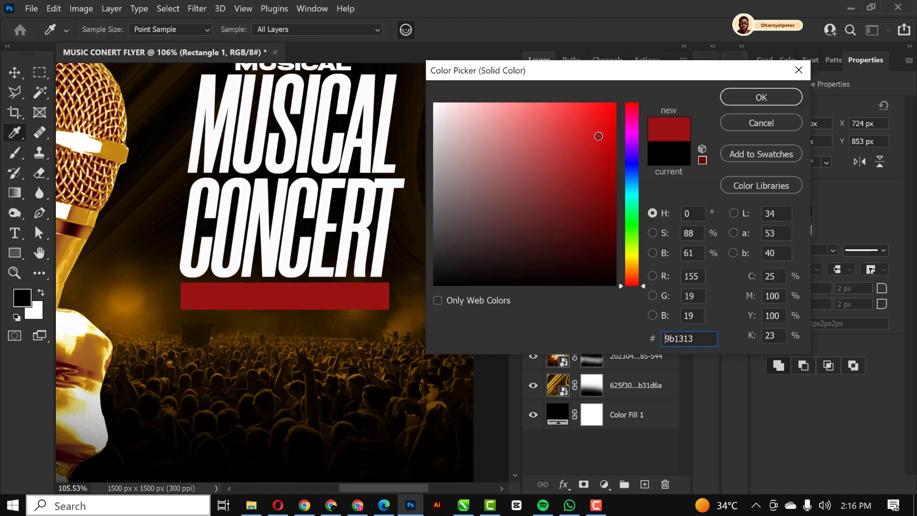
pyautogui.write('e90e0e')
pyautogui.write('ec0909')
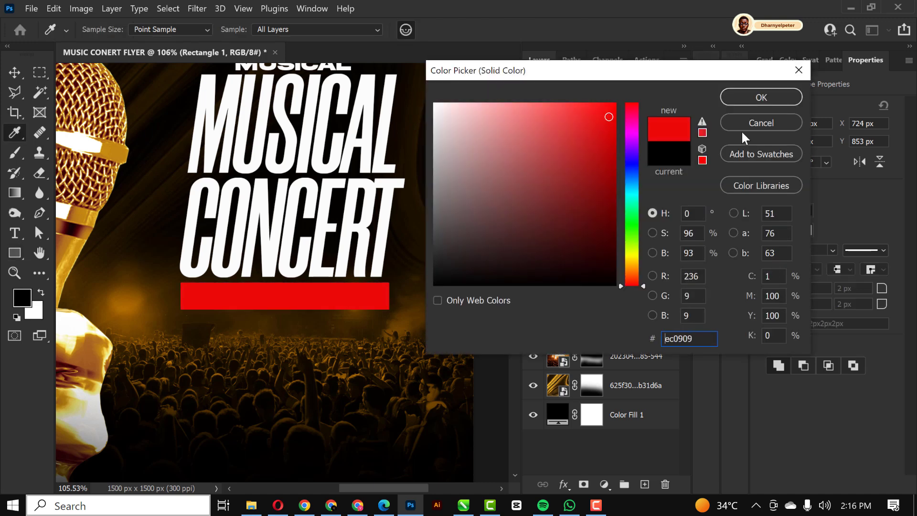
pyautogui.click(767, 99)
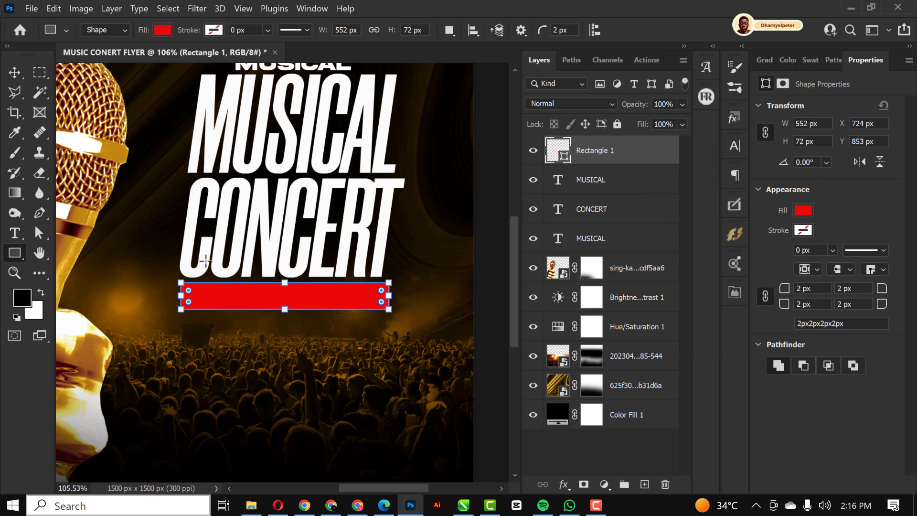
# Step: Duplicate the CONCERT text onto the red bar, bring it to the front and scale it down to about 10.16 pt
pyautogui.click(17, 72)
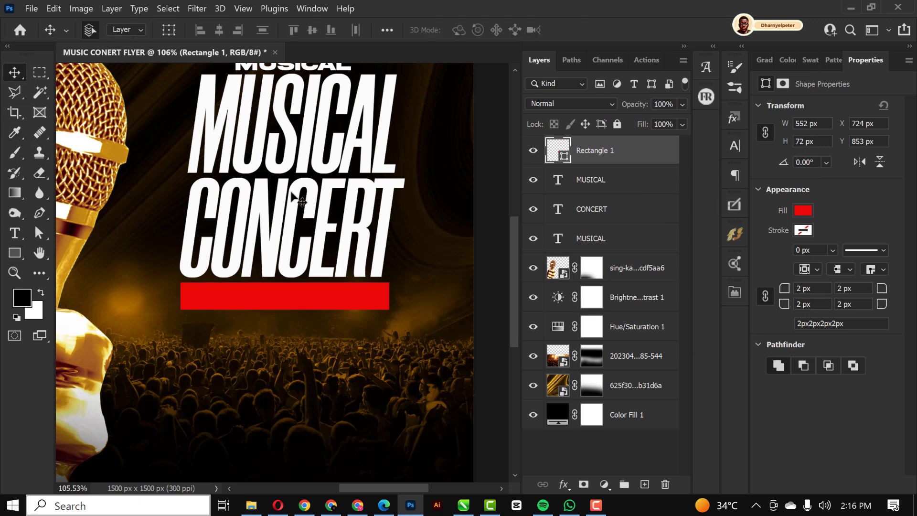
pyautogui.scroll(-2, 293, 196)
pyautogui.scroll(3, 279, 236)
pyautogui.click(299, 213)
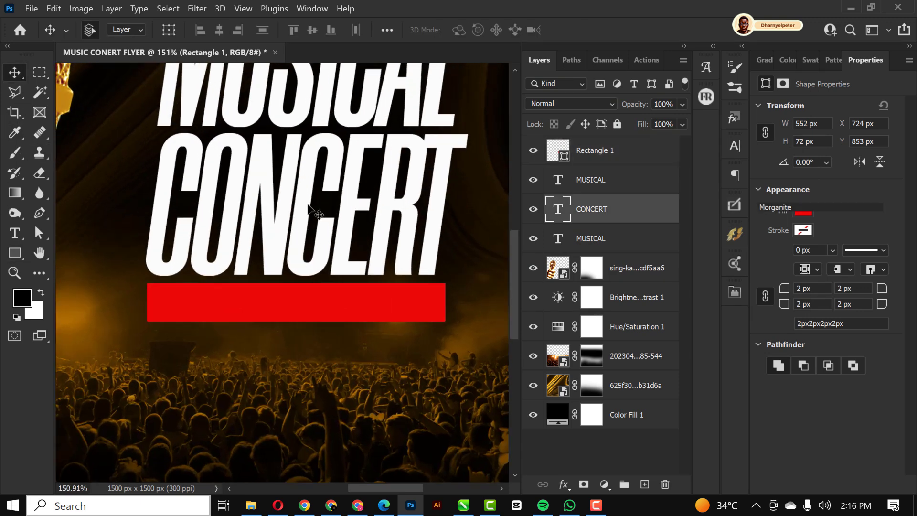
pyautogui.moveTo(308, 201); pyautogui.dragTo(327, 358)
pyautogui.hotkey('ctrl', 'shift', ']')
pyautogui.hotkey('ctrl', 't')
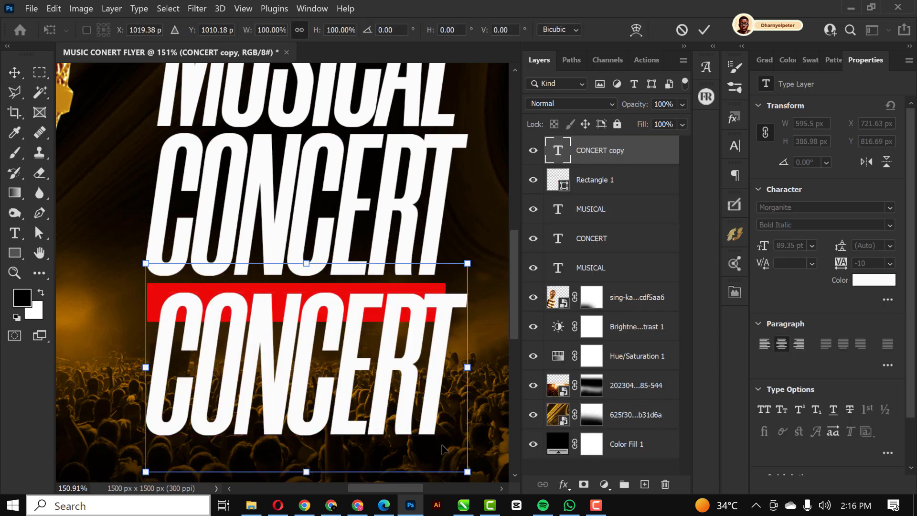
pyautogui.moveTo(468, 436); pyautogui.dragTo(170, 299)
pyautogui.press('Return')
# Step: Replace the small CONCERT copy's text with "FEATURING: MUSIC, GAMES, RAFFLE DRAWS, COMEDY & LOTS MORE"
pyautogui.doubleClick(558, 151)
pyautogui.write('FEATURING:')
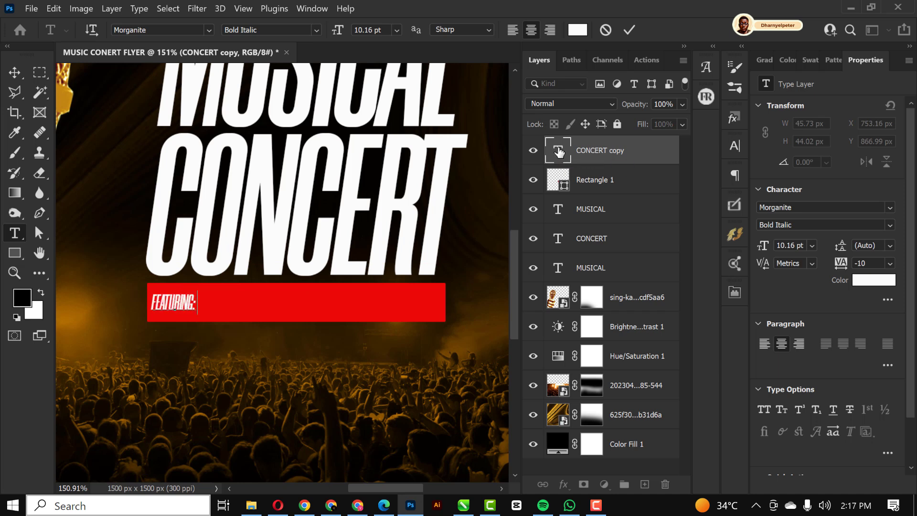
pyautogui.write(' MUSIC, GAMES, RAFFLE')
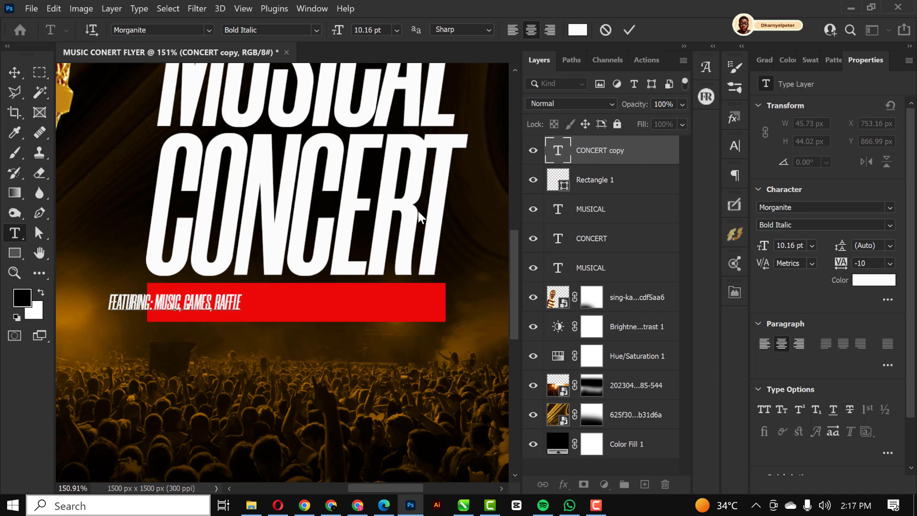
pyautogui.write(' DRAWS')
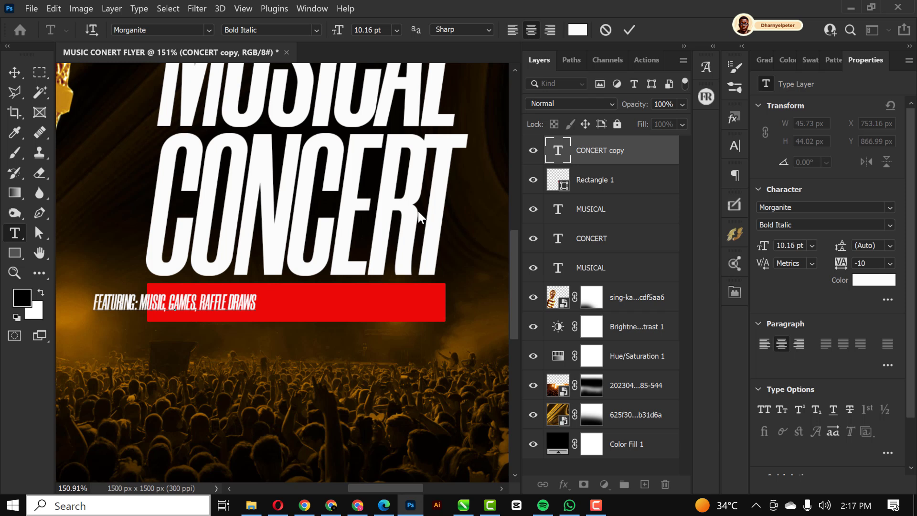
pyautogui.write(', COMEDY & LOTS MORE')
pyautogui.hotkey('ctrl', 'Return')
# Step: Fit the FEATURING line inside the red bar, scaling it up to about 10.99 pt
pyautogui.moveTo(262, 304); pyautogui.dragTo(330, 304)
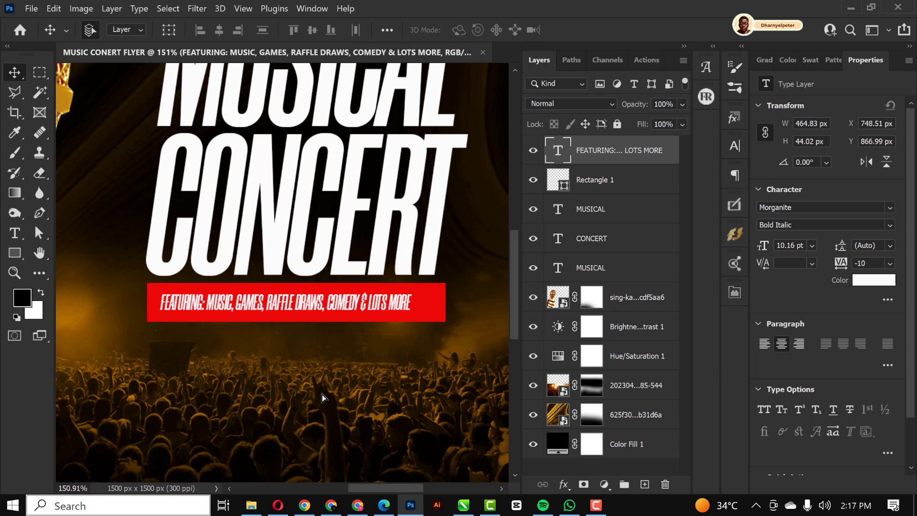
pyautogui.press('ctrl')
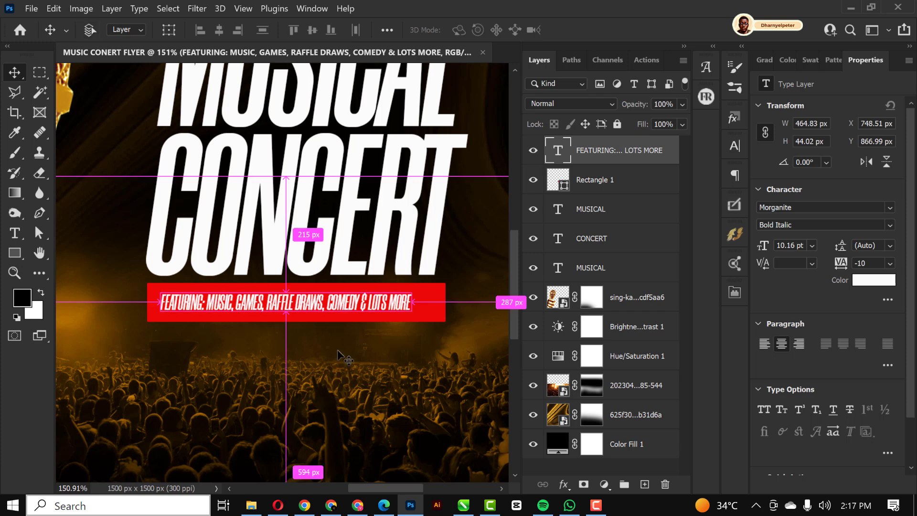
pyautogui.hotkey('ctrl', 't')
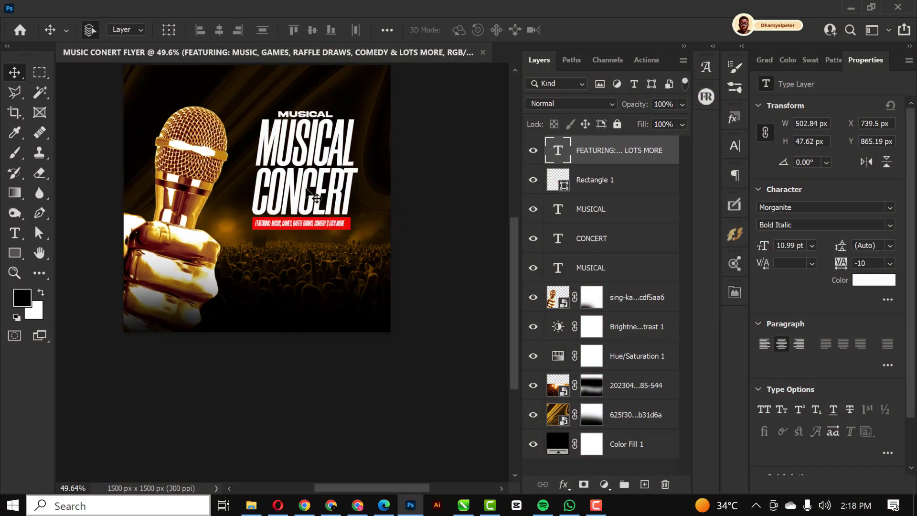
# Step: Group the title texts, the red bar and the FEATURING line, and name the group DETAILS
pyautogui.scroll(3, 313, 112)
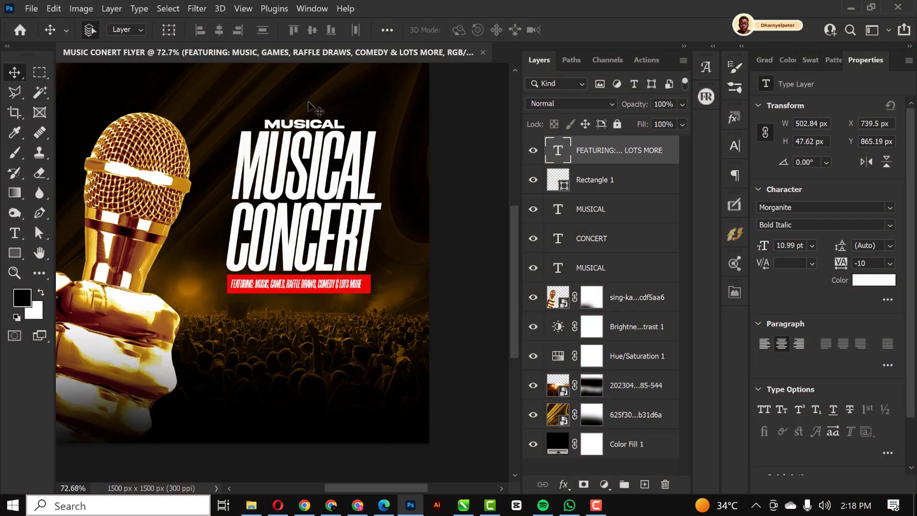
pyautogui.scroll(1, 309, 102)
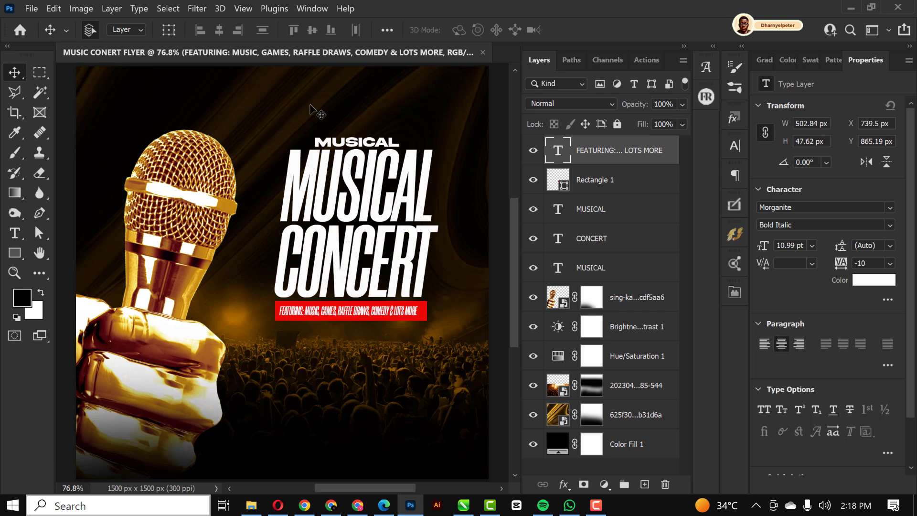
pyautogui.scroll(-1, 247, 174)
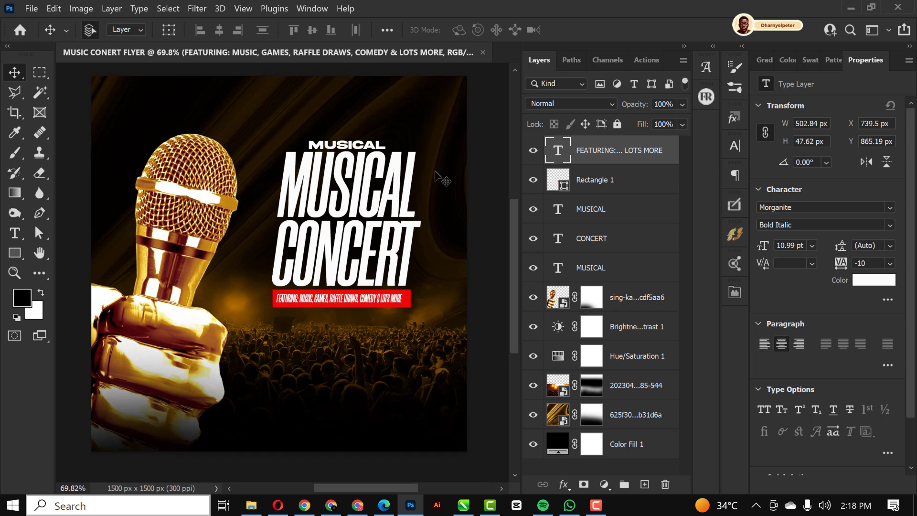
pyautogui.keyDown('shift'); pyautogui.click(610, 269); pyautogui.keyUp('shift')
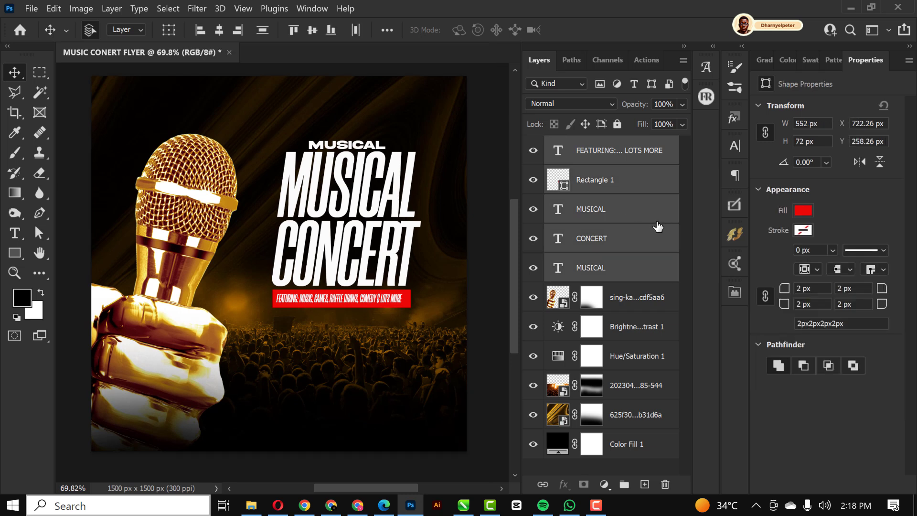
pyautogui.hotkey('ctrl', 'g')
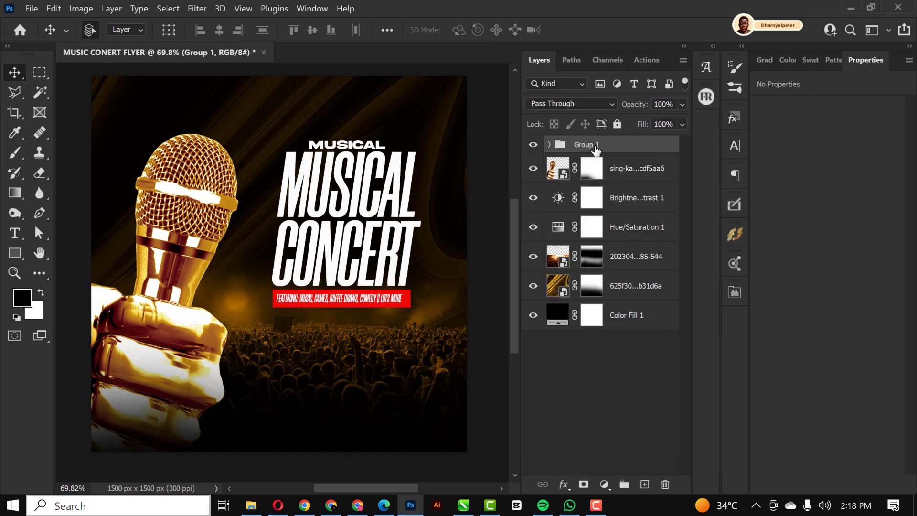
pyautogui.doubleClick(586, 144)
pyautogui.press('BackSpace')
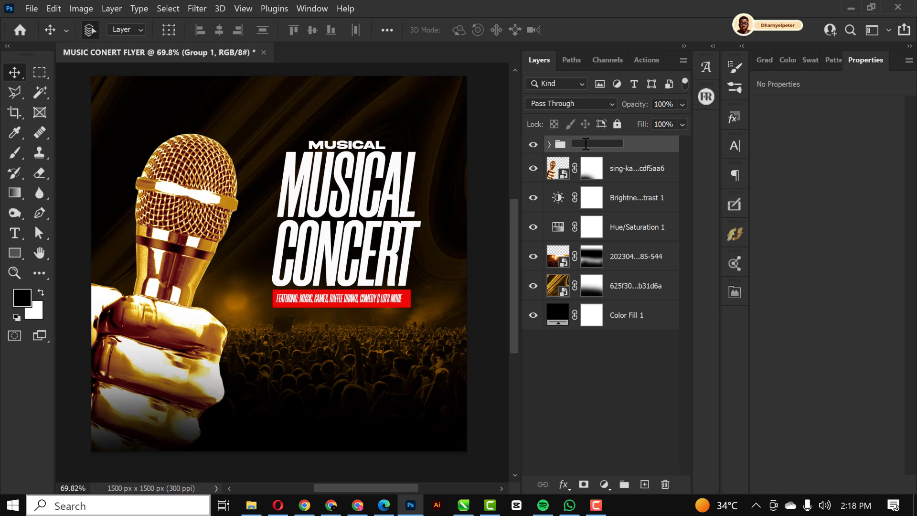
pyautogui.press('Return')
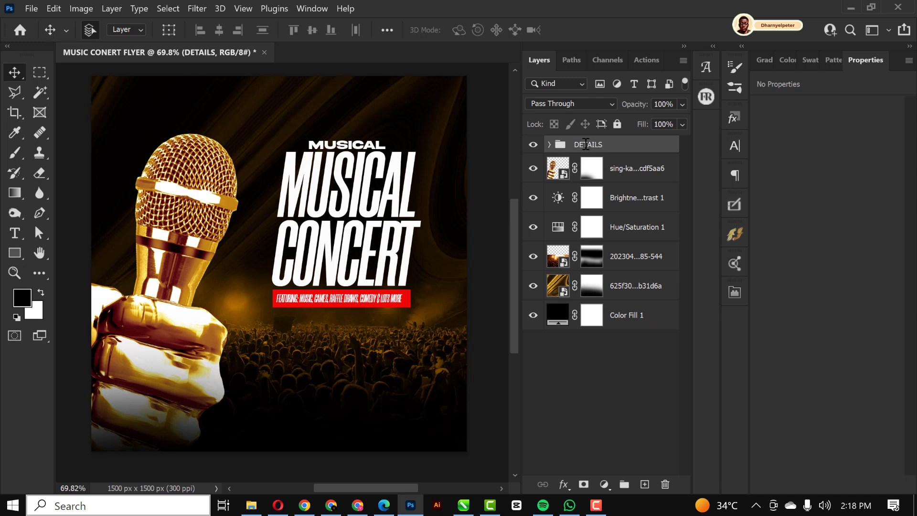
# Step: Scale the DETAILS group up to about 107.6% and reposition it slightly lower, beside the microphone
pyautogui.hotkey('ctrl', 't')
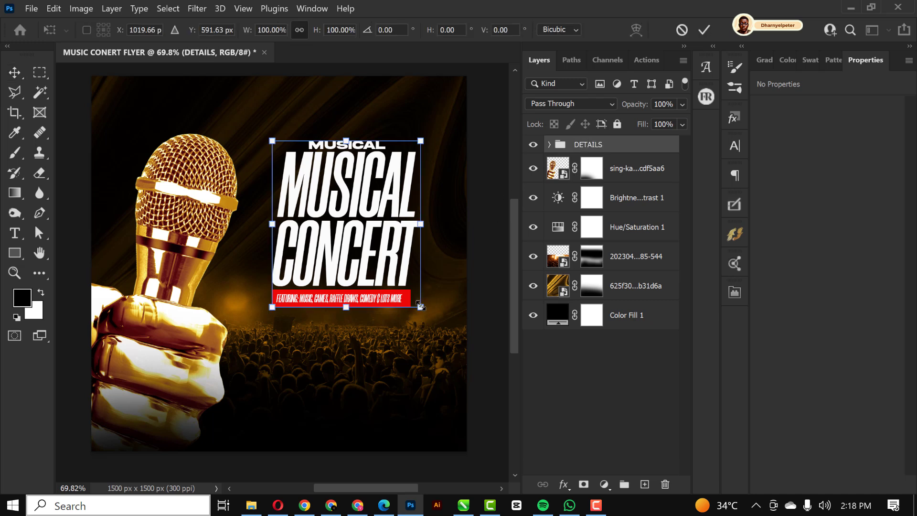
pyautogui.moveTo(420, 306); pyautogui.dragTo(432, 320)
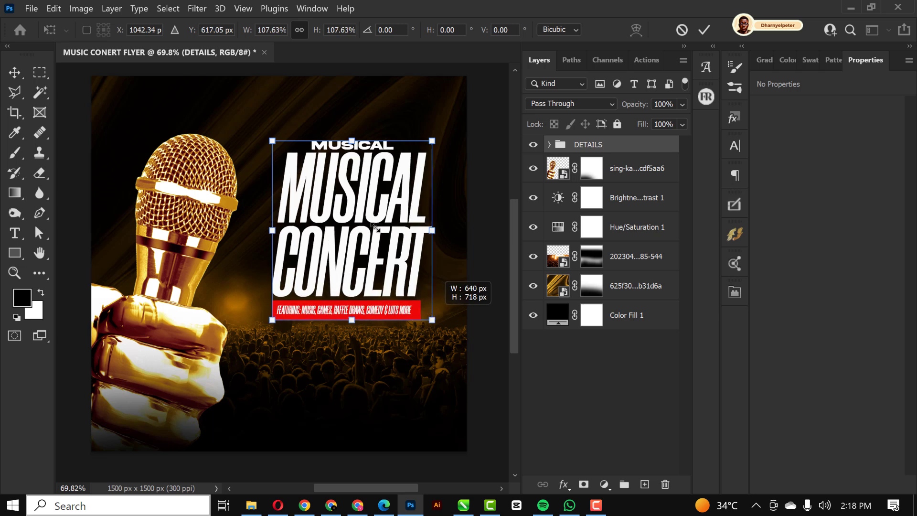
pyautogui.moveTo(373, 226); pyautogui.dragTo(368, 240)
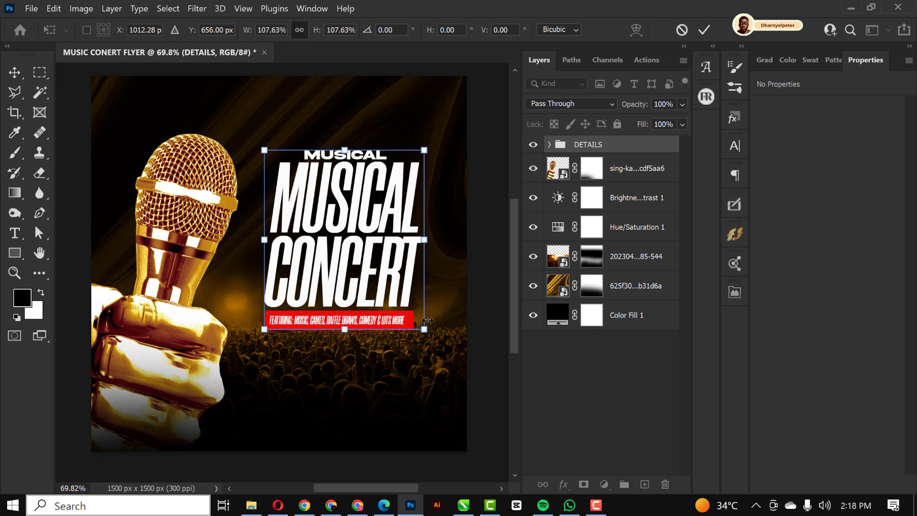
pyautogui.press('Return')
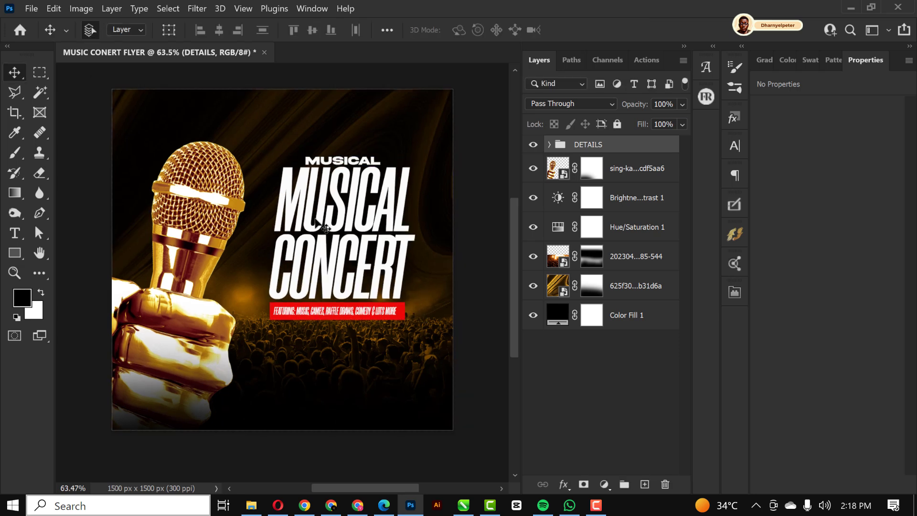
pyautogui.scroll(-1, 315, 218)
pyautogui.scroll(1, 263, 313)
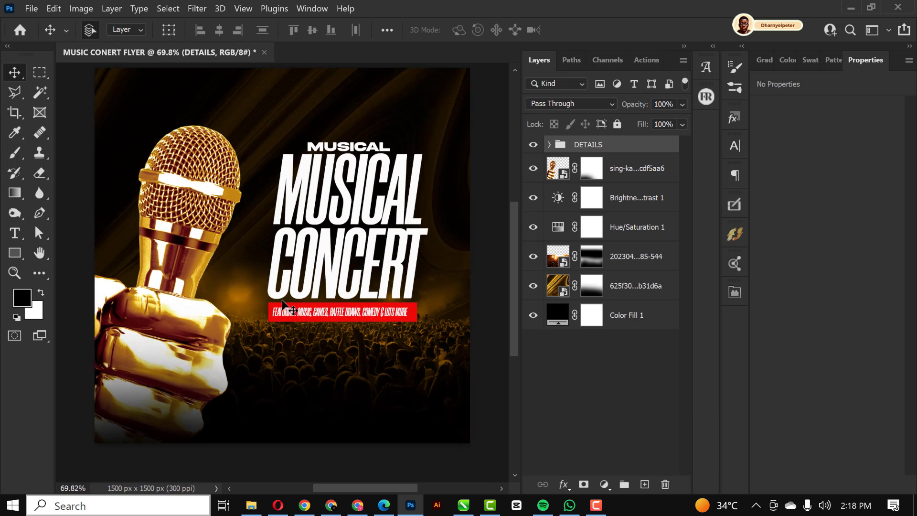
pyautogui.hotkey('shift', 'Left')
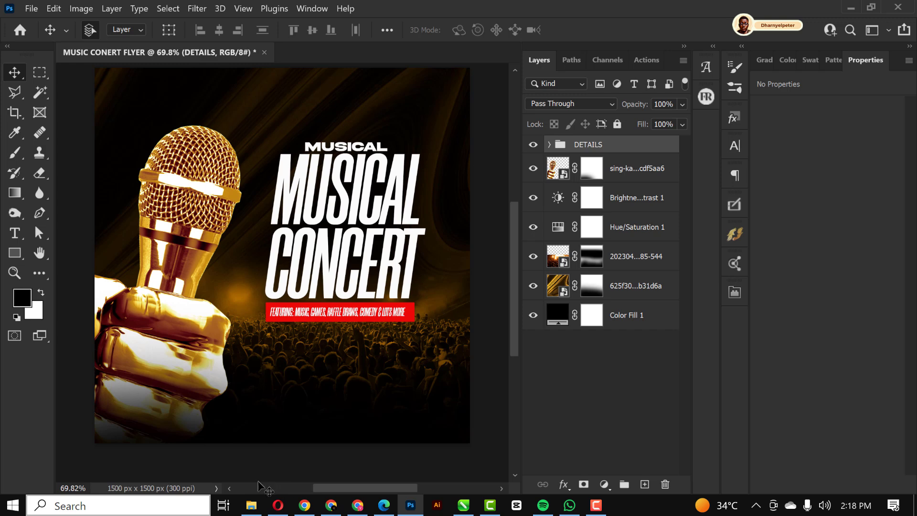
# Step: Place the DATE & VENUE image from the CONCERT folder in File Explorer and position its text below the red bar, aligned with the bar's left edge
pyautogui.moveTo(251, 505)
pyautogui.click(238, 469)
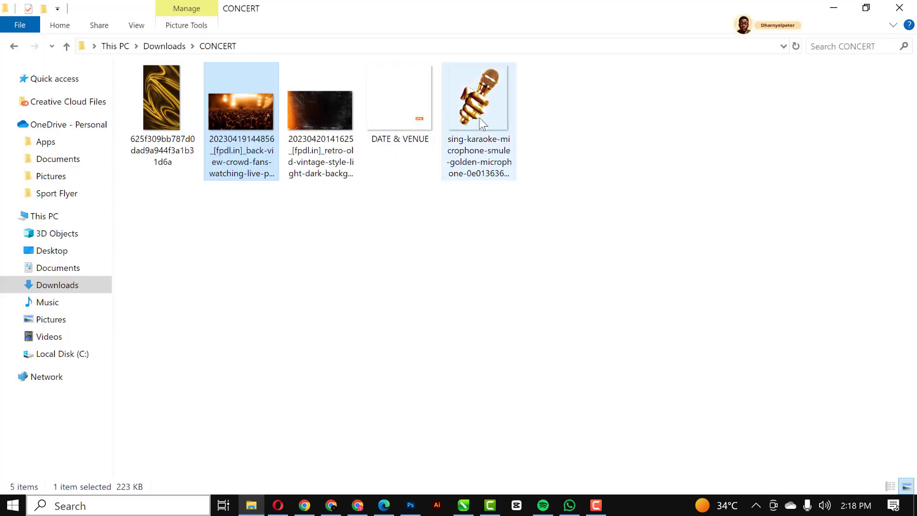
pyautogui.click(398, 128)
pyautogui.moveTo(396, 109); pyautogui.dragTo(340, 398)
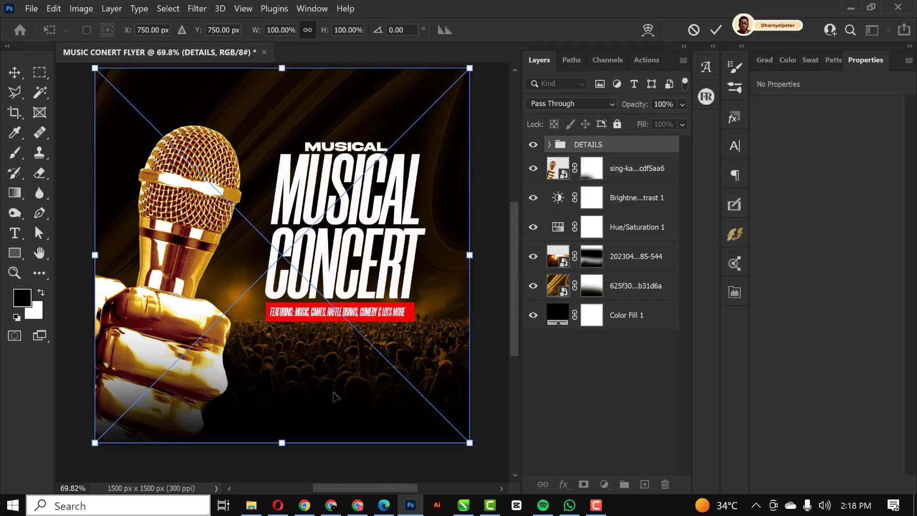
pyautogui.moveTo(328, 353); pyautogui.dragTo(339, 354)
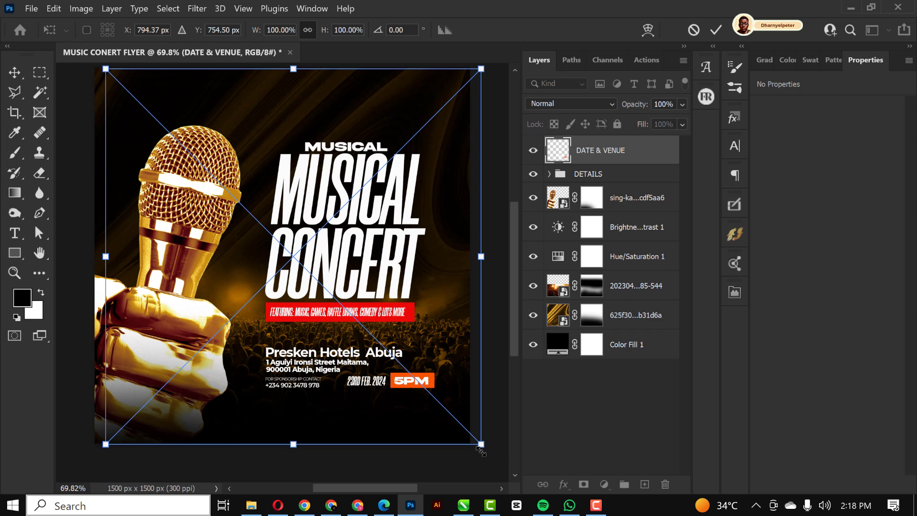
pyautogui.press('Return')
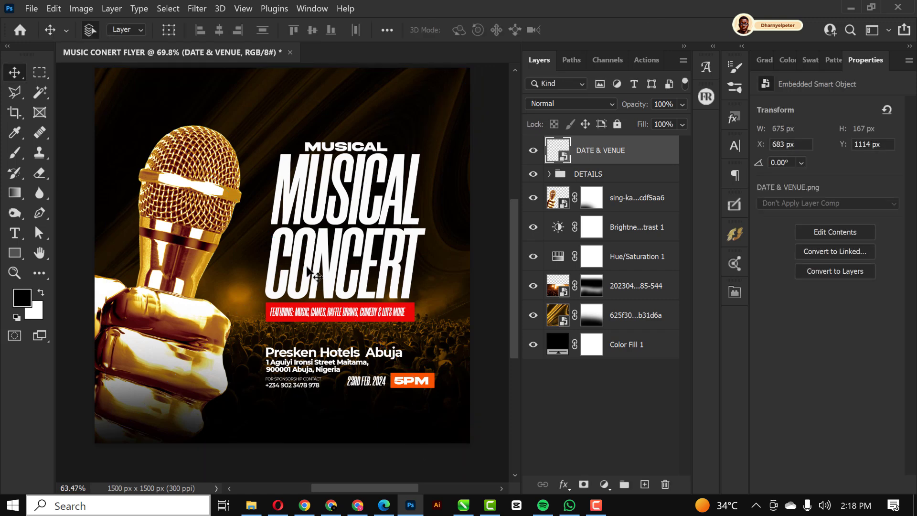
# Step: Enlarge the DETAILS group to about 106.9% and shift it to line up with the width of the date and venue block
pyautogui.scroll(-1, 314, 274)
pyautogui.click(608, 175)
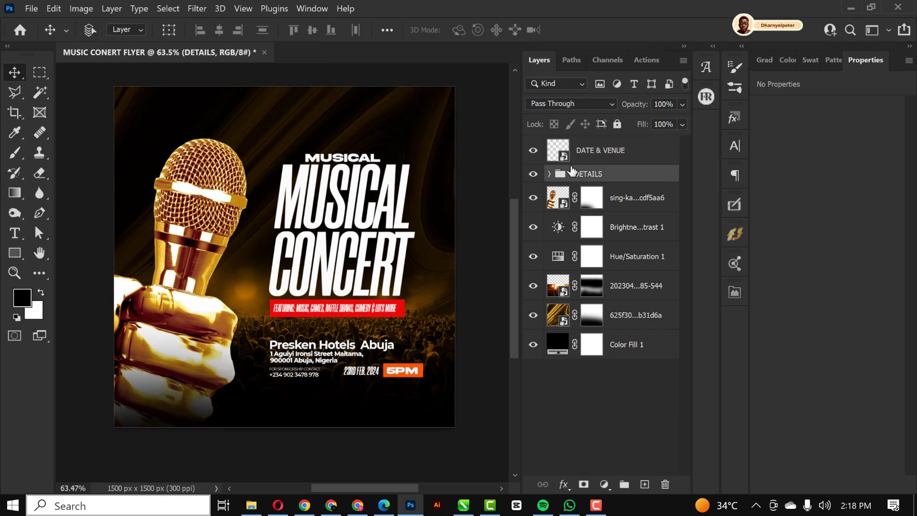
pyautogui.hotkey('ctrl', 't')
pyautogui.moveTo(418, 147); pyautogui.dragTo(426, 140)
pyautogui.moveTo(392, 217); pyautogui.dragTo(392, 223)
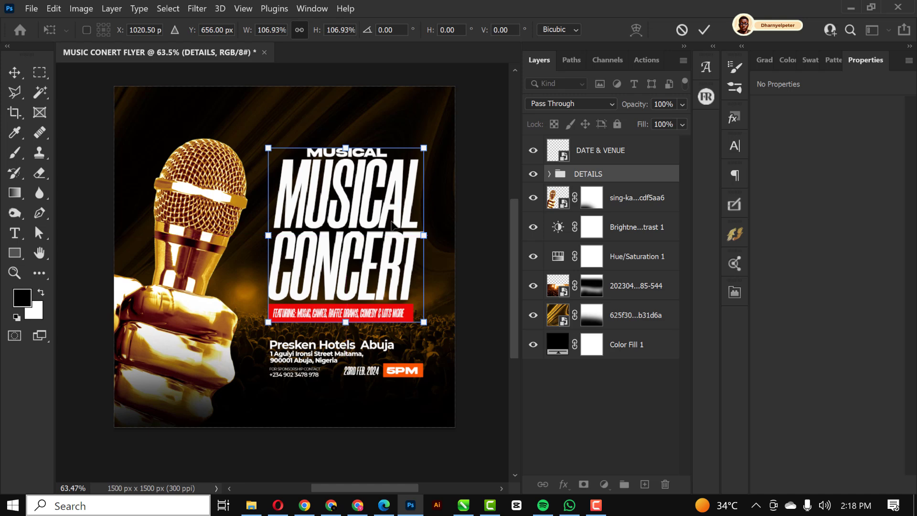
pyautogui.press('Return')
pyautogui.scroll(-2, 358, 221)
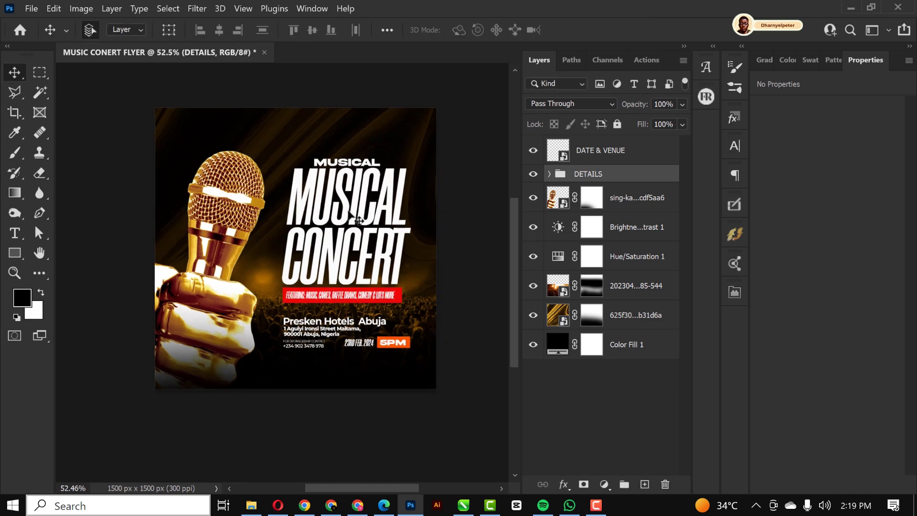
pyautogui.scroll(4, 359, 221)
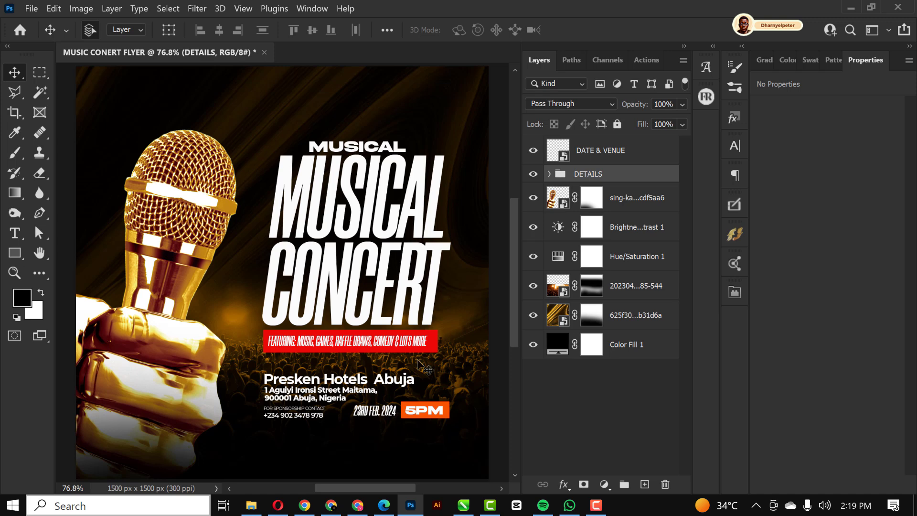
pyautogui.scroll(-1, 365, 258)
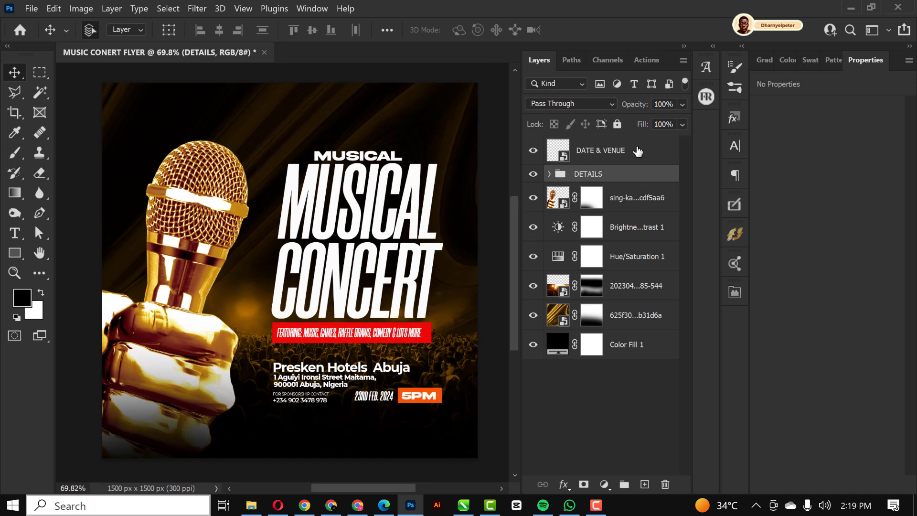
# Step: Place the retro vintage dark background image above the Brightness/Contrast layer and scale it to about 32.3% so it covers the whole flyer
pyautogui.click(638, 152)
pyautogui.click(631, 234)
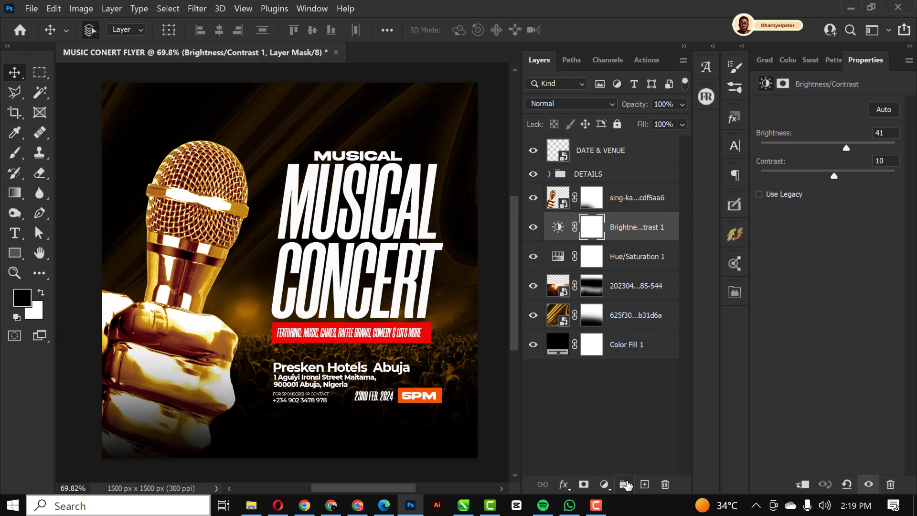
pyautogui.click(645, 485)
pyautogui.click(252, 506)
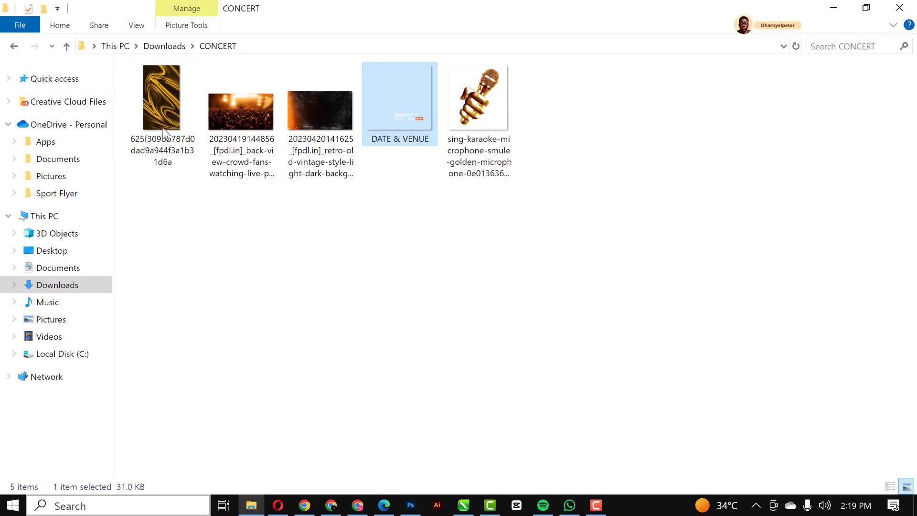
pyautogui.moveTo(322, 103); pyautogui.dragTo(245, 202)
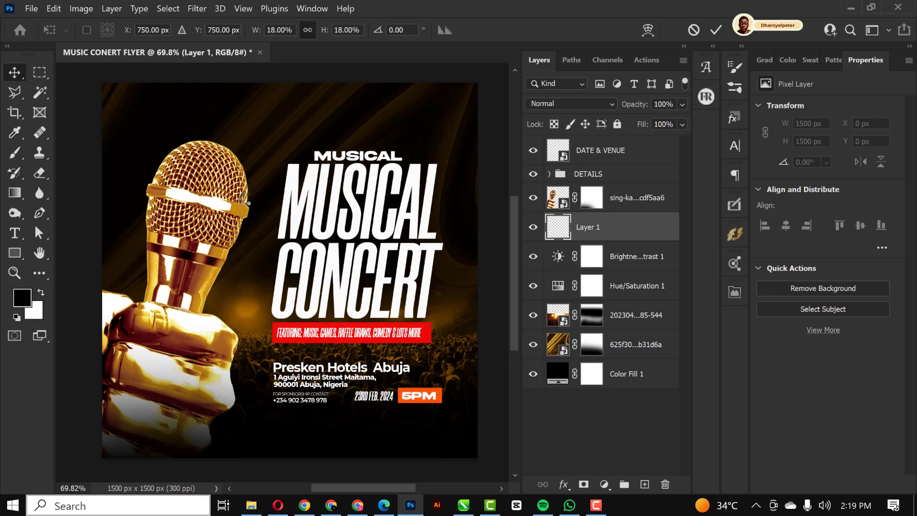
pyautogui.scroll(-4, 302, 241)
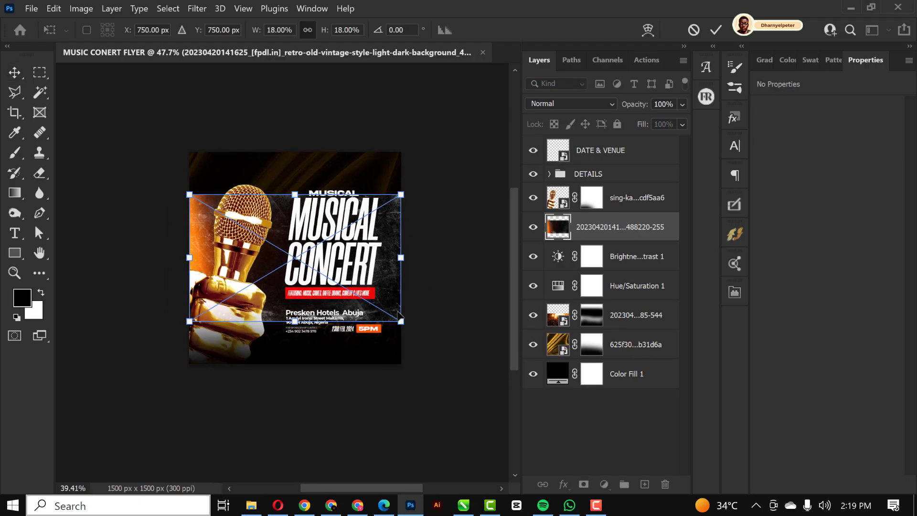
pyautogui.moveTo(401, 321); pyautogui.dragTo(484, 371)
pyautogui.moveTo(362, 311); pyautogui.dragTo(411, 313)
pyautogui.press('Return')
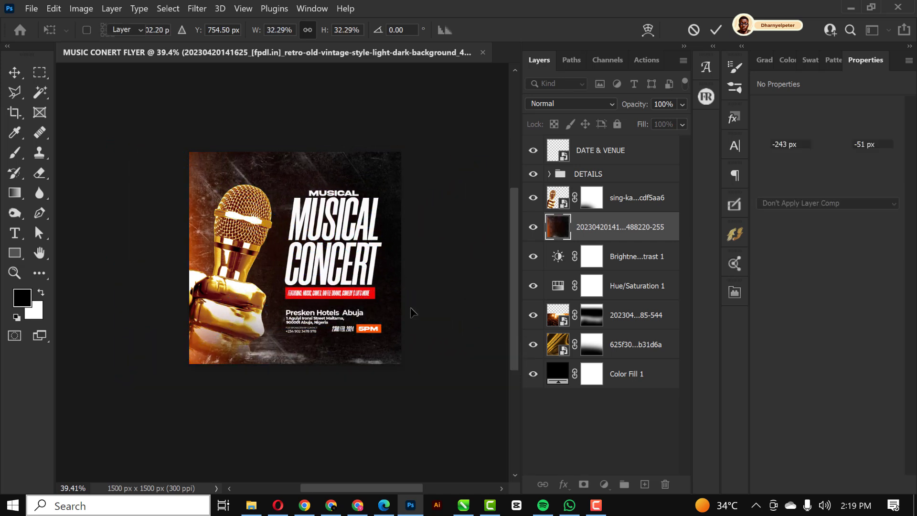
# Step: Set the retro texture layer's blend mode to Screen and its opacity to 82%
pyautogui.scroll(3, 238, 241)
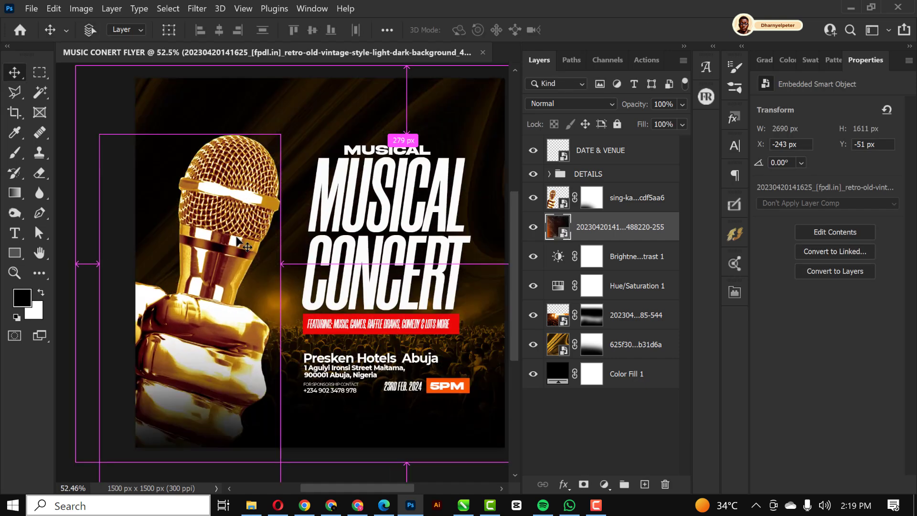
pyautogui.scroll(1, 238, 241)
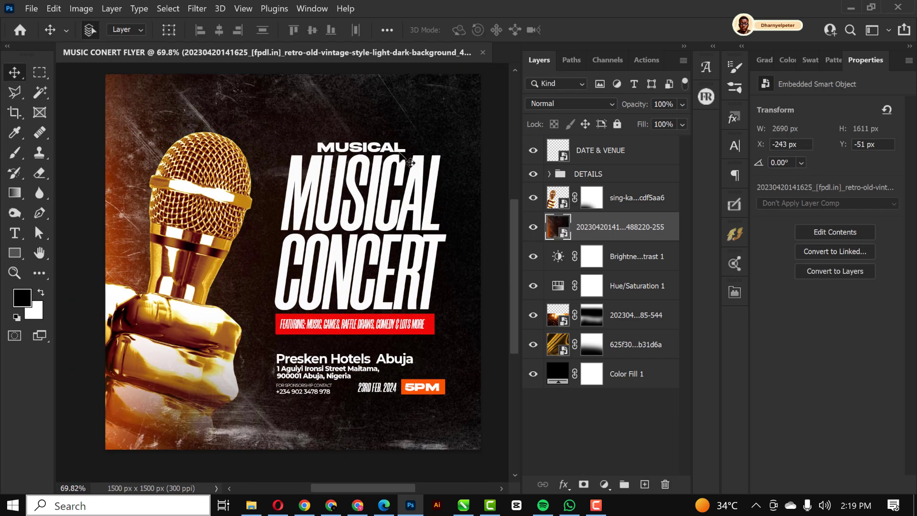
pyautogui.click(590, 104)
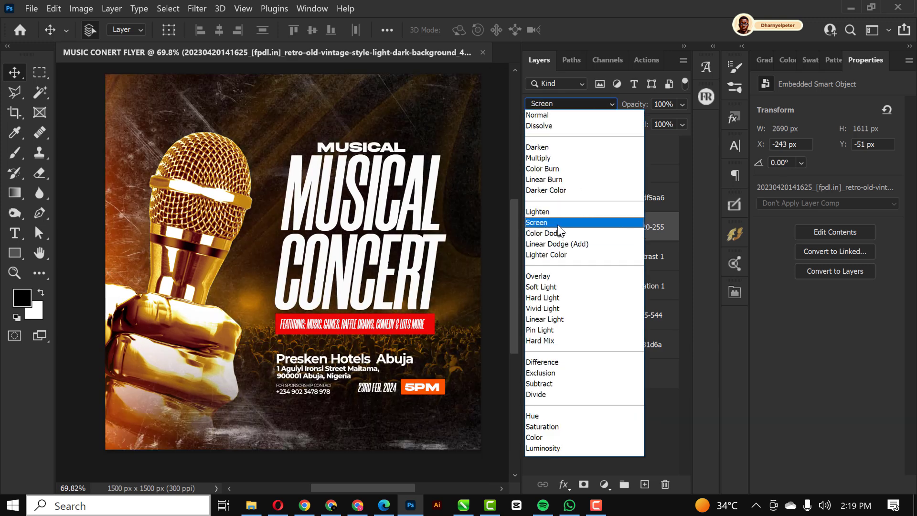
pyautogui.click(558, 224)
pyautogui.click(683, 104)
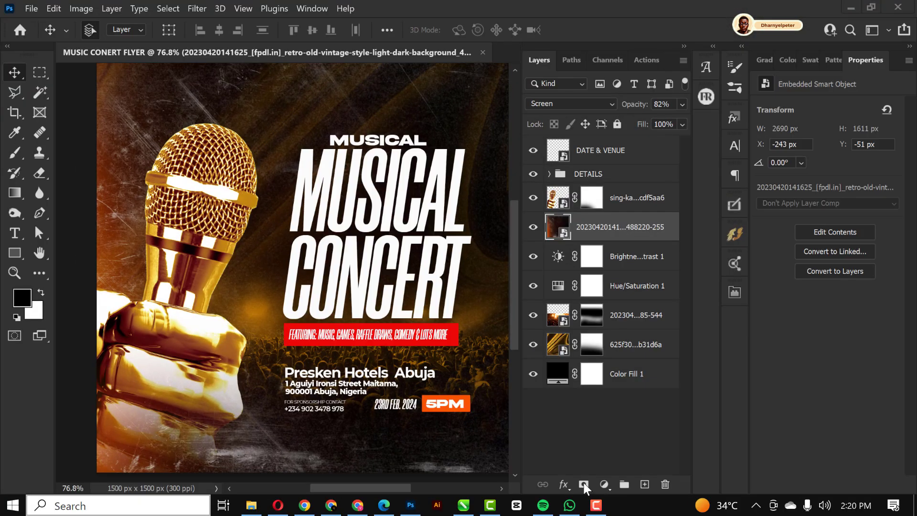
# Step: Add a layer mask to the retro texture layer, try an 800 px black brush stroke across the flyer's upper edge, and undo the stroke
pyautogui.click(584, 483)
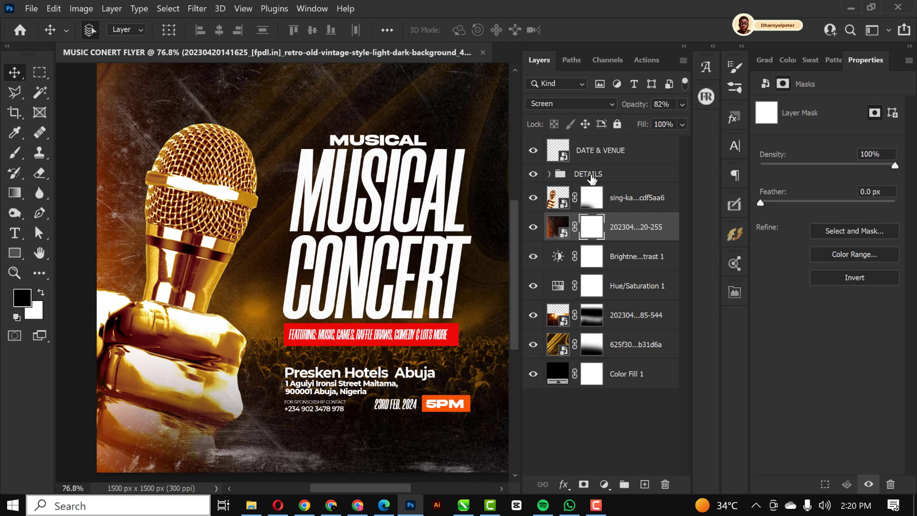
pyautogui.press('b')
pyautogui.scroll(-2, 212, 127)
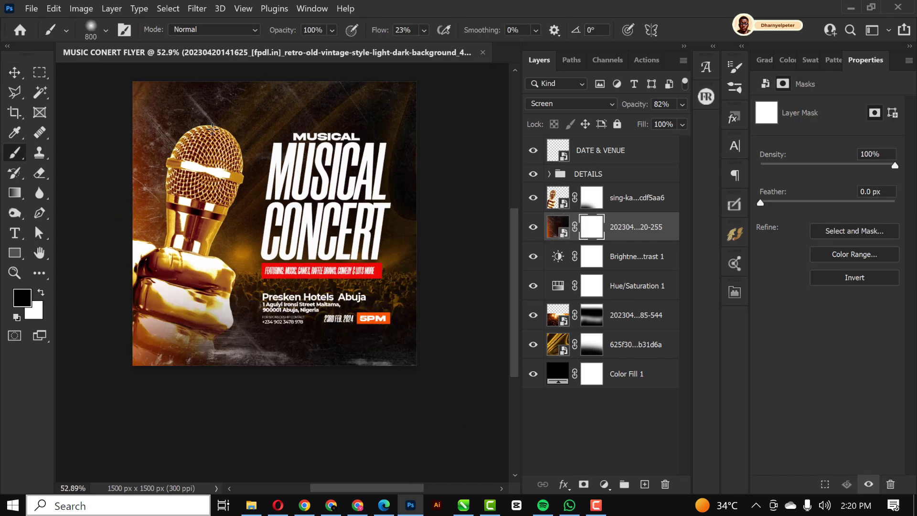
pyautogui.moveTo(211, 127); pyautogui.dragTo(122, 91)
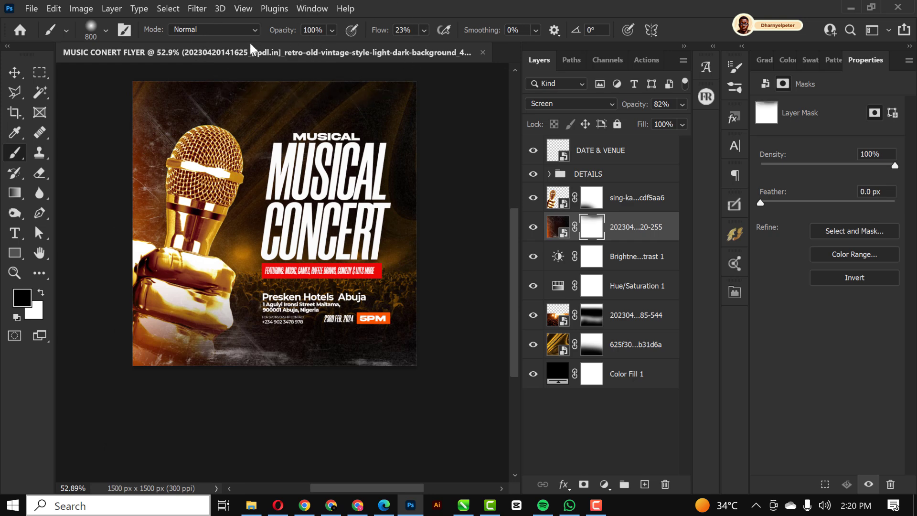
pyautogui.hotkey('ctrl', 'z')
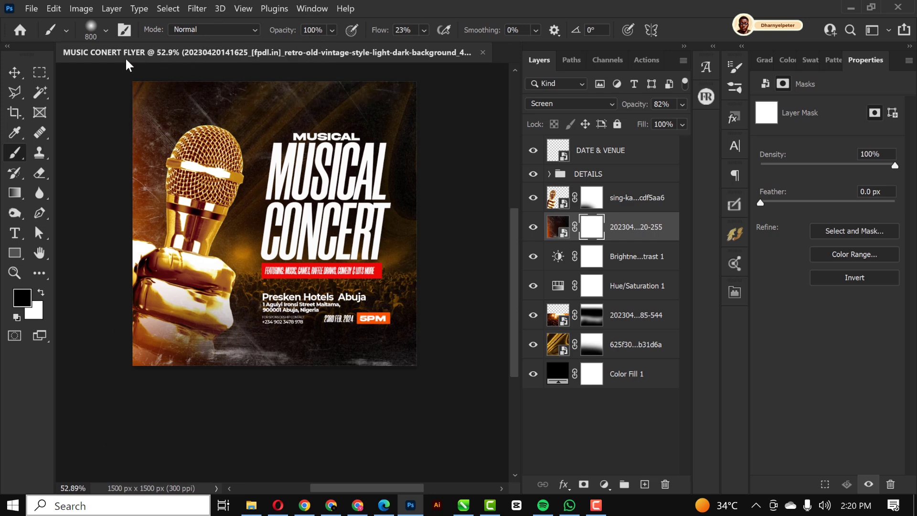
# Step: Rotate the retro texture layer by -1.14° and shift it slightly down and left so it still covers the flyer
pyautogui.scroll(1, 313, 163)
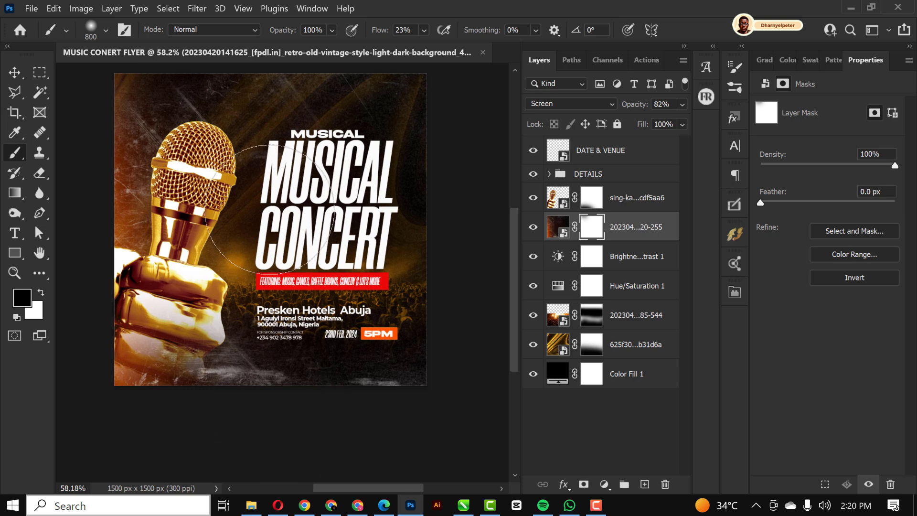
pyautogui.scroll(-2, 269, 209)
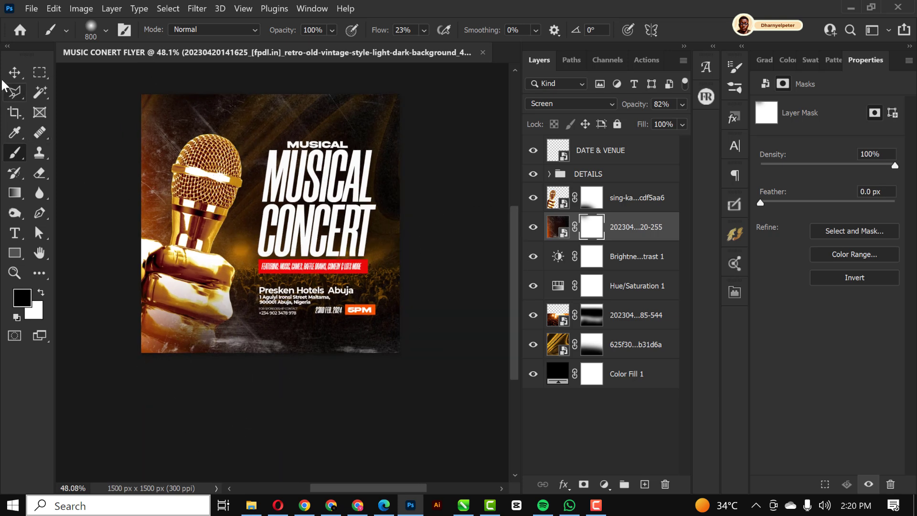
pyautogui.click(15, 72)
pyautogui.hotkey('ctrl', 't')
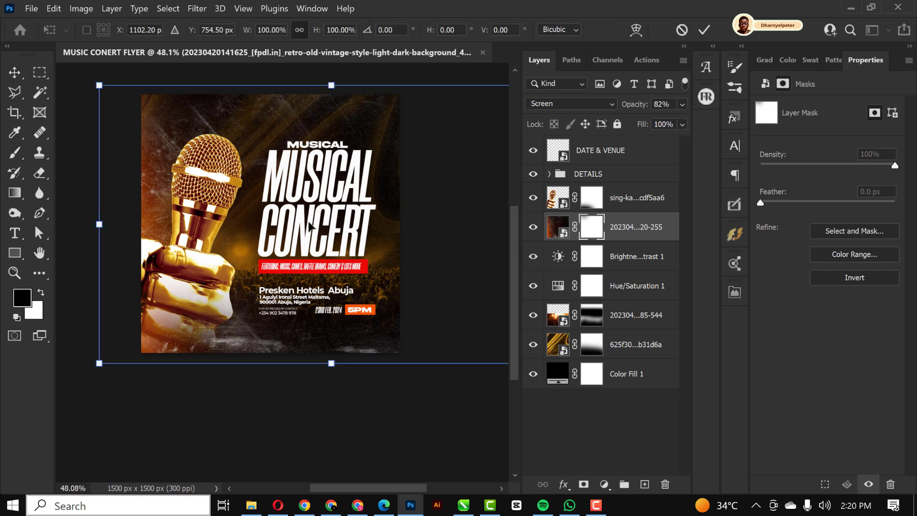
pyautogui.moveTo(310, 226); pyautogui.dragTo(313, 249)
pyautogui.moveTo(425, 428); pyautogui.dragTo(422, 419)
pyautogui.moveTo(367, 328); pyautogui.dragTo(361, 313)
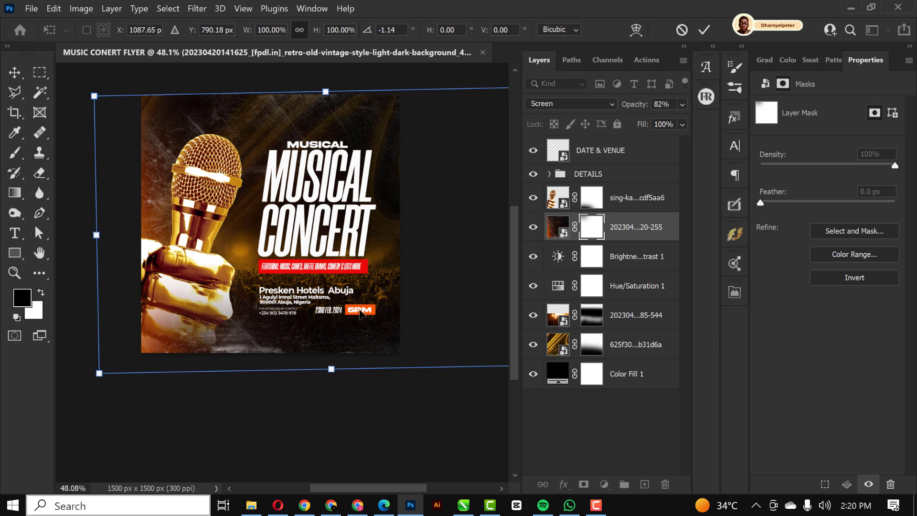
pyautogui.press('Return')
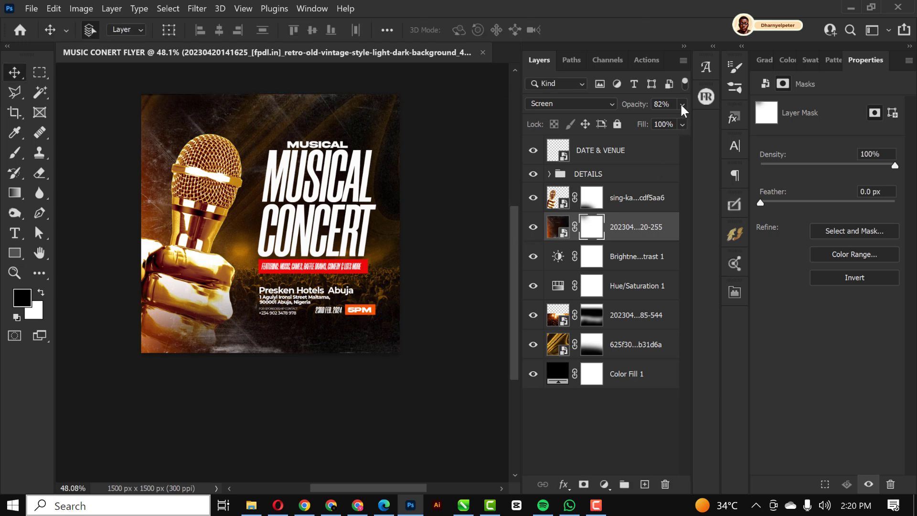
# Step: Lower the retro texture layer's opacity to 64%, deselect all layers and check the flyer
pyautogui.click(682, 105)
pyautogui.moveTo(638, 119); pyautogui.dragTo(658, 121)
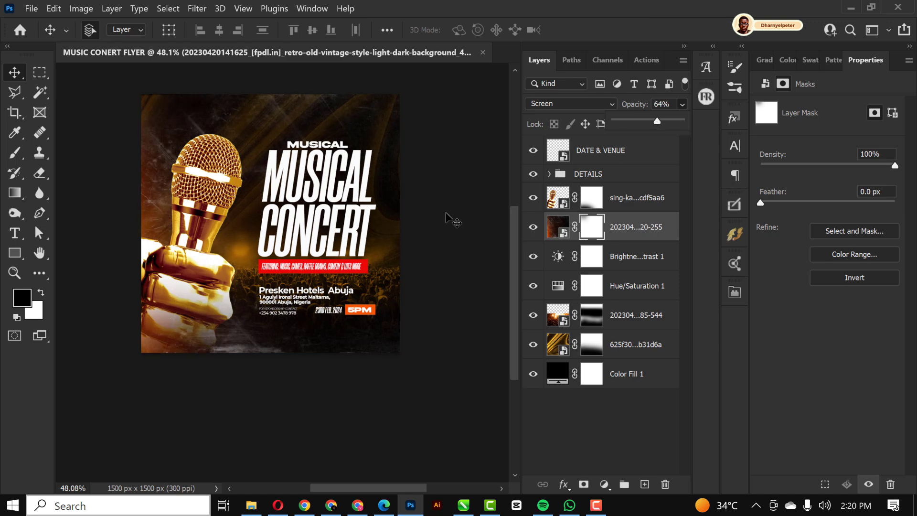
pyautogui.scroll(3, 409, 212)
pyautogui.scroll(-3, 409, 211)
pyautogui.scroll(1, 413, 212)
pyautogui.press('ctrl')
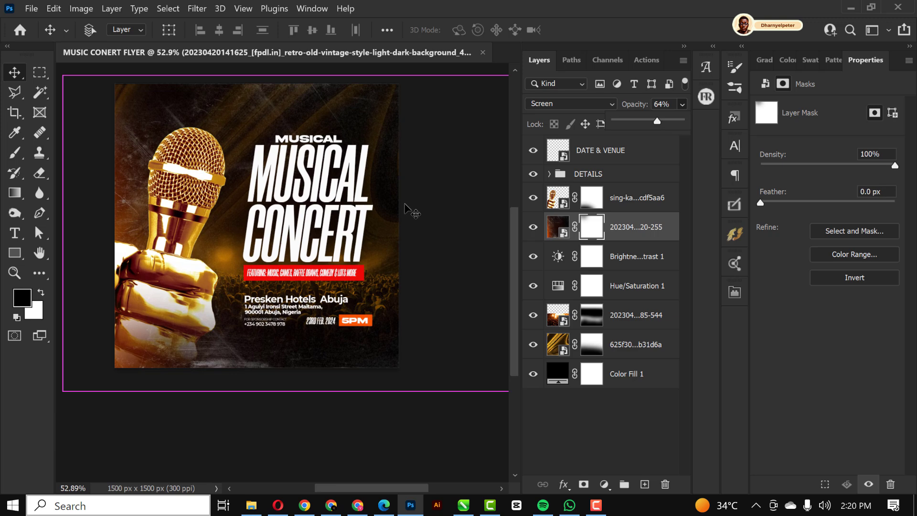
pyautogui.keyDown('ctrl'); pyautogui.click(438, 105); pyautogui.keyUp('ctrl')
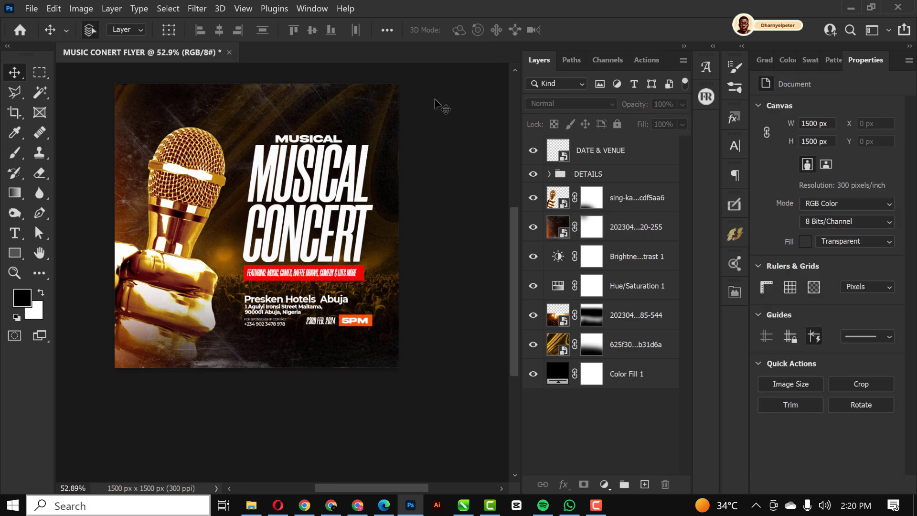
pyautogui.scroll(4, 439, 105)
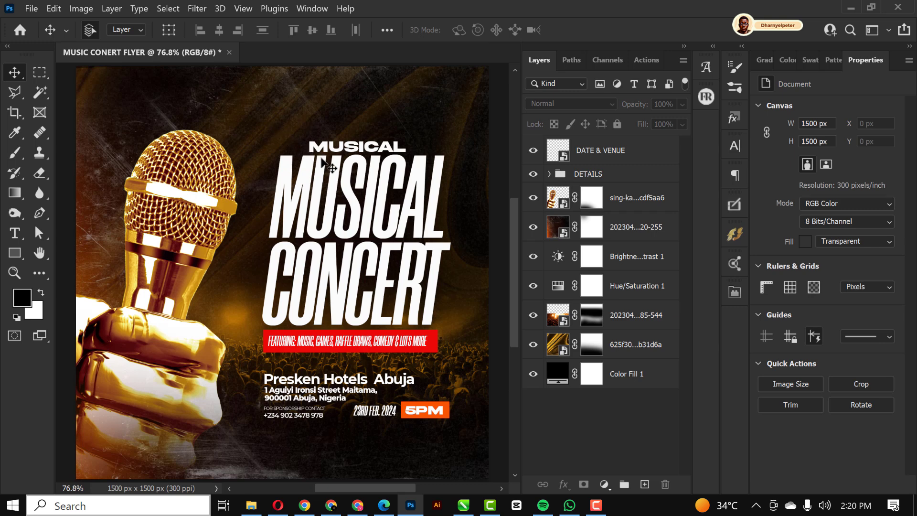
pyautogui.scroll(-1, 322, 161)
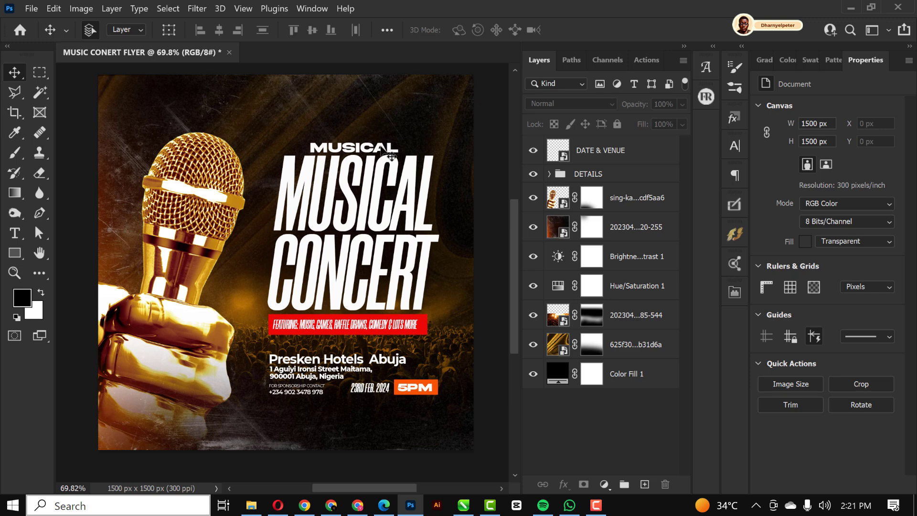
# Step: Add a Color Balance adjustment layer above the DATE & VENUE layer, with midtones at +16 red and -14 yellow
pyautogui.click(611, 151)
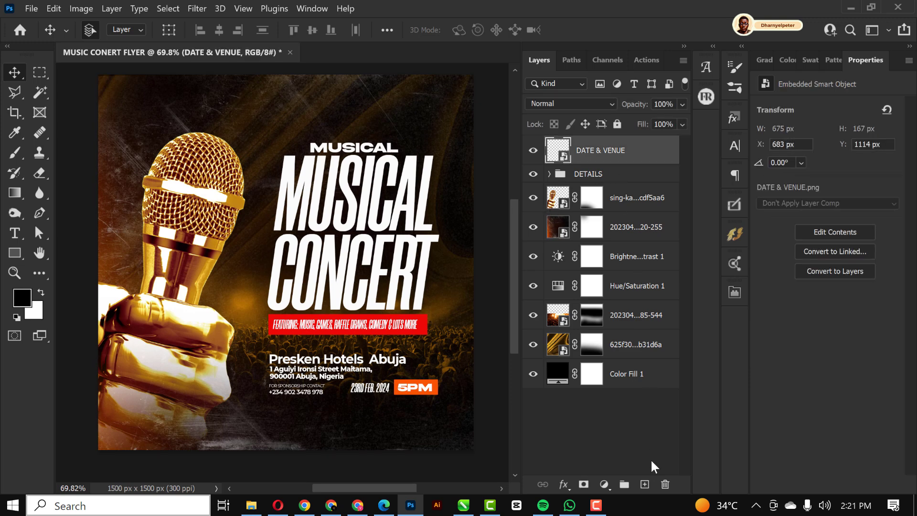
pyautogui.click(606, 485)
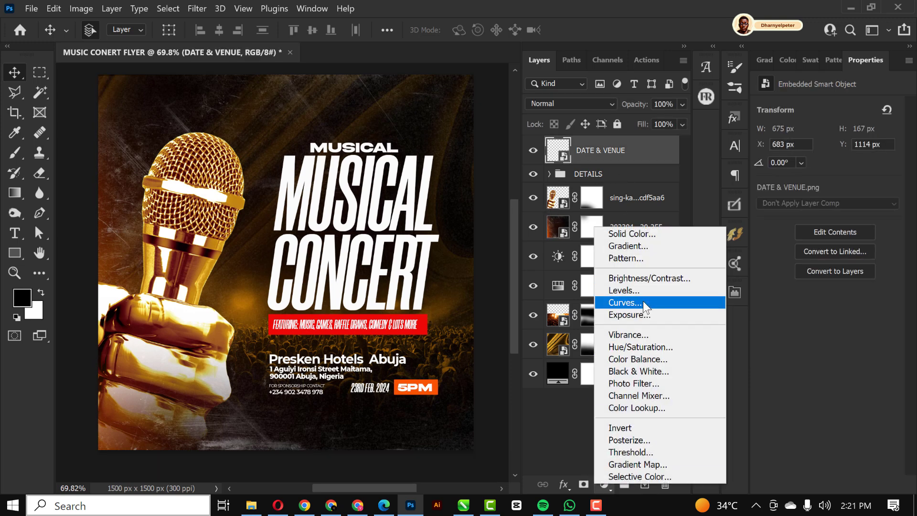
pyautogui.click(638, 359)
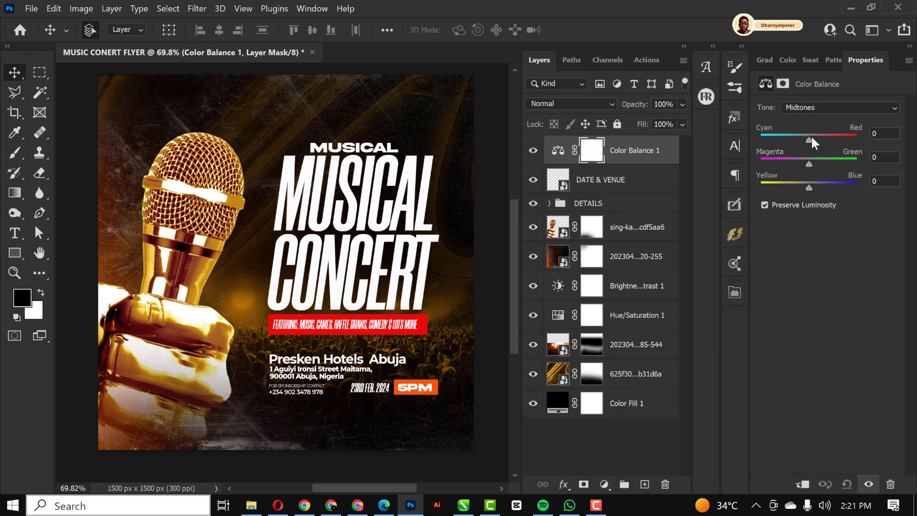
pyautogui.moveTo(812, 137); pyautogui.dragTo(817, 138)
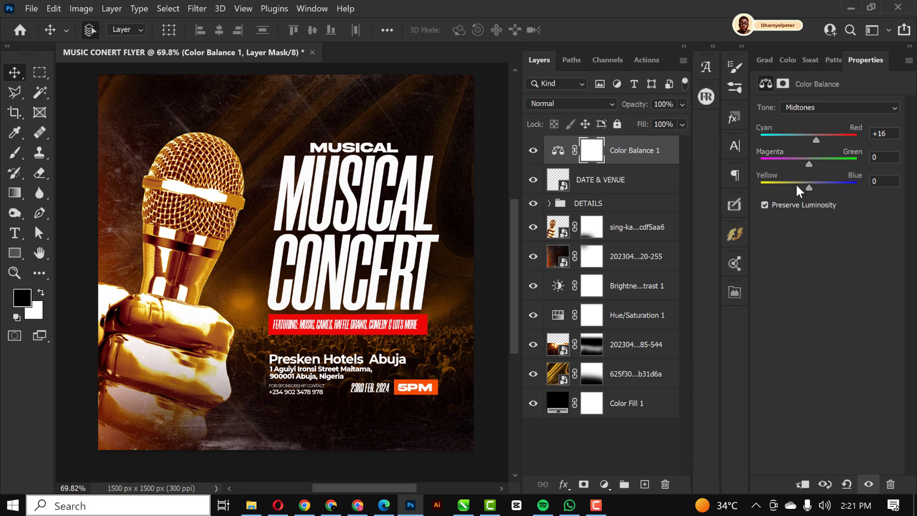
pyautogui.moveTo(809, 191); pyautogui.dragTo(802, 187)
# Step: Set the Color Balance layer's shadows to +8 toward blue
pyautogui.click(818, 107)
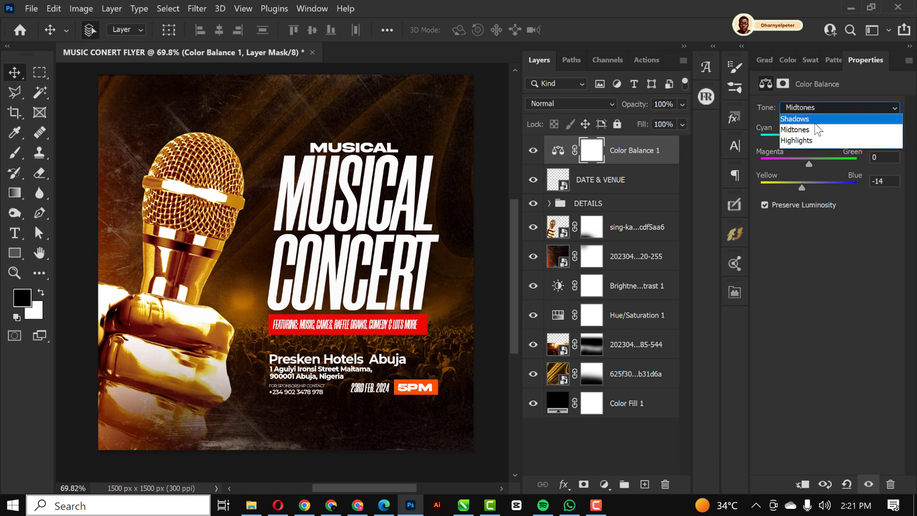
pyautogui.click(815, 116)
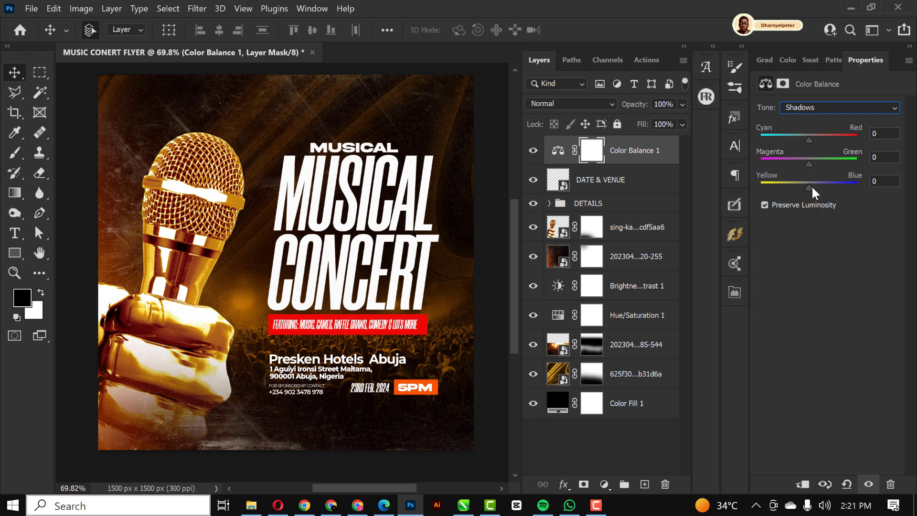
pyautogui.moveTo(809, 188); pyautogui.dragTo(812, 187)
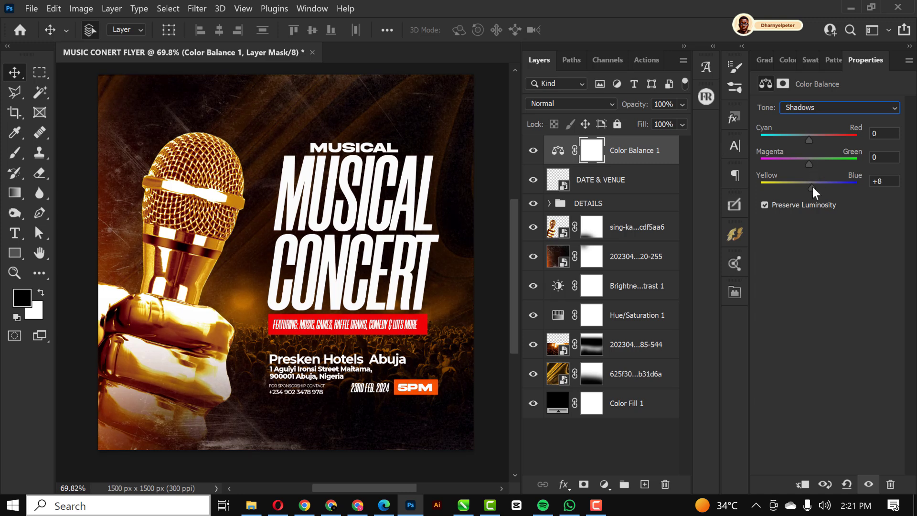
# Step: Set the Color Balance layer's highlights to +10 red and -17 yellow, and deselect the layer
pyautogui.click(816, 107)
pyautogui.click(807, 141)
pyautogui.moveTo(808, 139); pyautogui.dragTo(815, 138)
pyautogui.moveTo(813, 186); pyautogui.dragTo(801, 189)
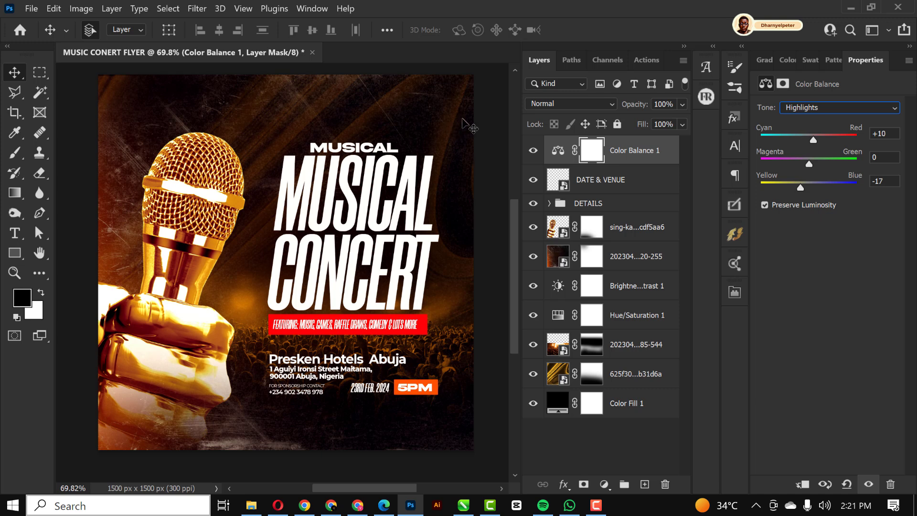
pyautogui.click(497, 123)
pyautogui.hotkey('ctrl', '0')
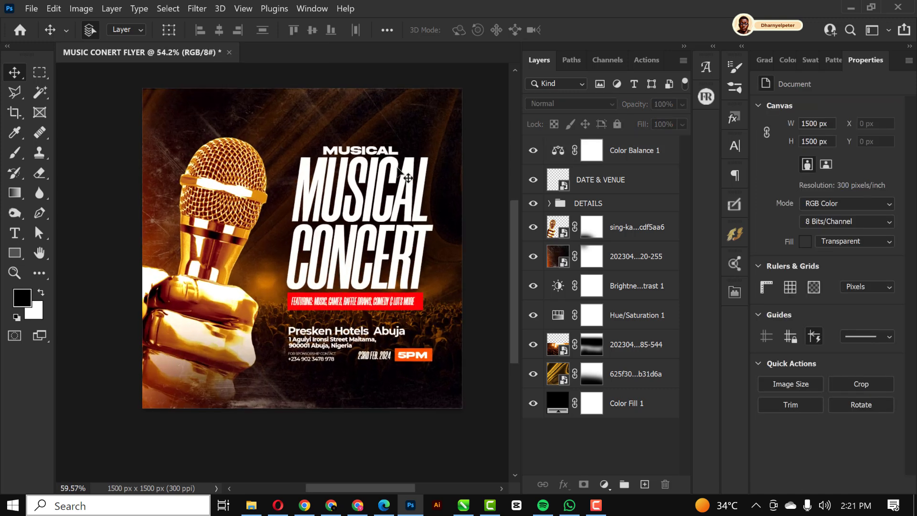
# Step: Strengthen the yellow in the Color Balance layer's highlights to -41
pyautogui.click(561, 153)
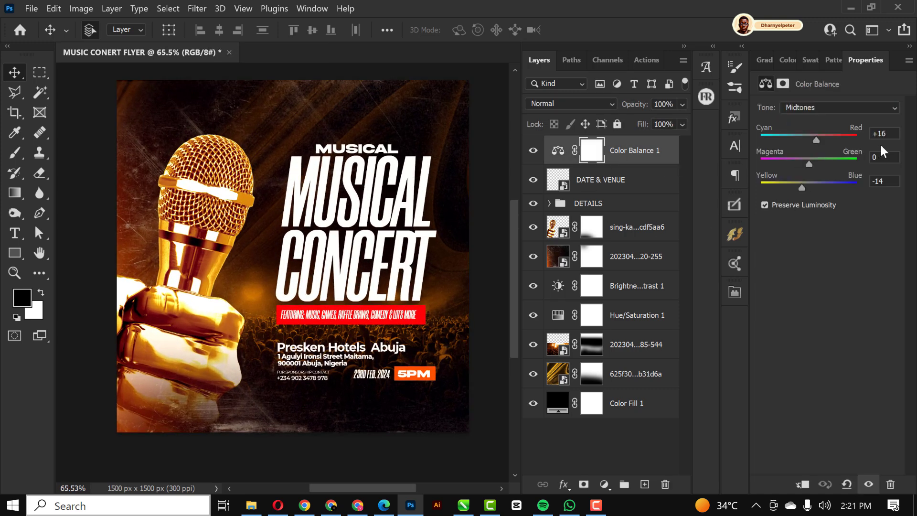
pyautogui.click(820, 110)
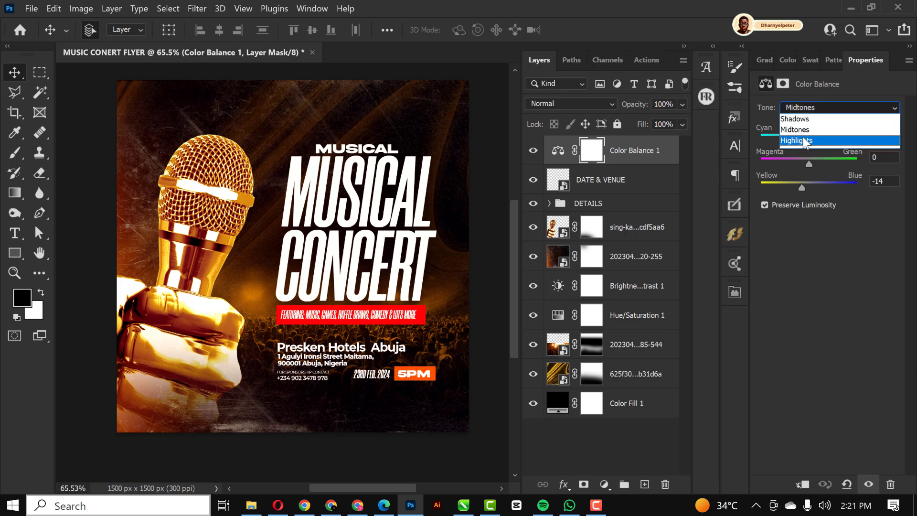
pyautogui.click(809, 130)
pyautogui.click(813, 106)
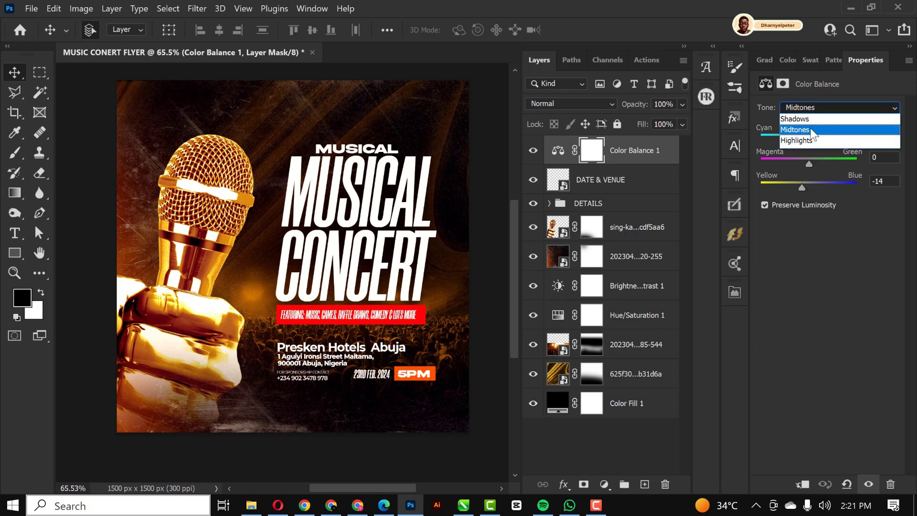
pyautogui.click(809, 136)
pyautogui.moveTo(802, 187); pyautogui.dragTo(790, 187)
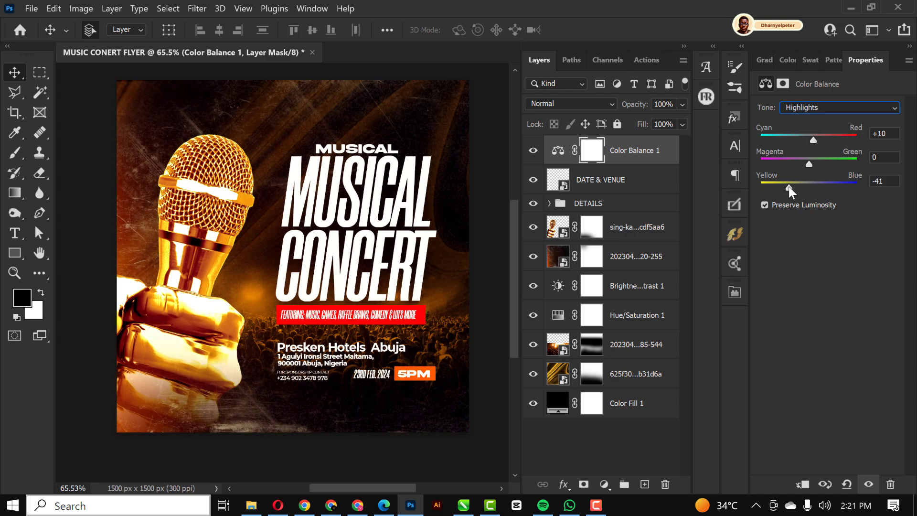
pyautogui.click(497, 146)
# Step: Enlarge the DATE & VENUE layer and the DETAILS group together slightly, keeping their upper-left corner in place
pyautogui.click(624, 183)
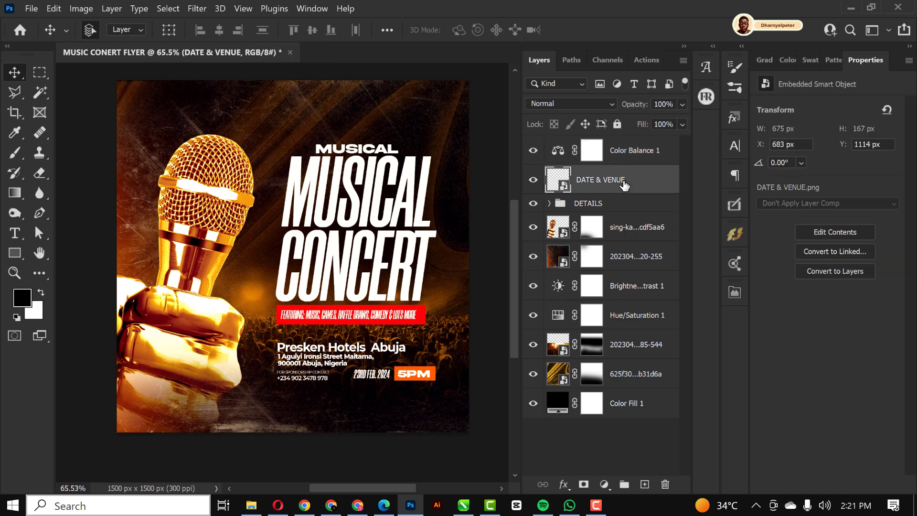
pyautogui.keyDown('ctrl'); pyautogui.click(612, 207); pyautogui.keyUp('ctrl')
pyautogui.hotkey('ctrl', 't')
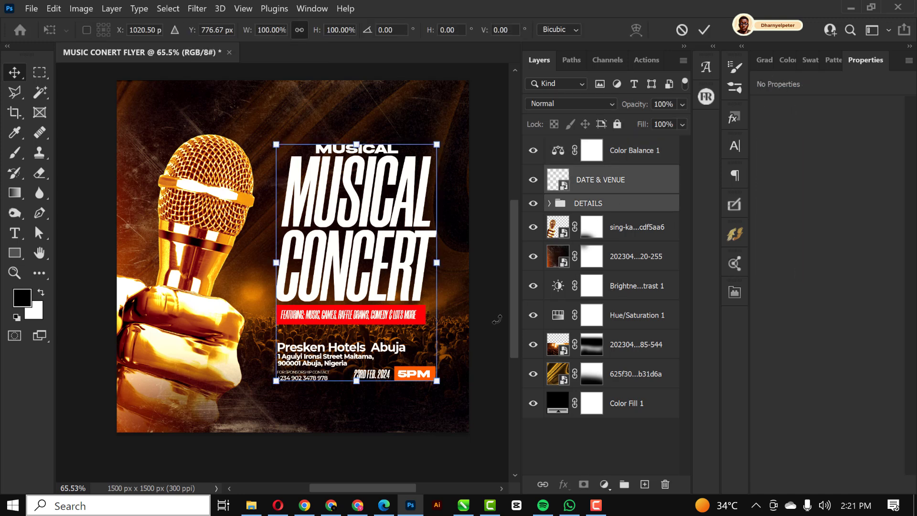
pyautogui.moveTo(438, 382)
pyautogui.mouseDown()
pyautogui.moveTo(451, 400)
pyautogui.moveTo(451, 391)
pyautogui.mouseUp()
pyautogui.press('Return')
pyautogui.scroll(-1, 313, 210)
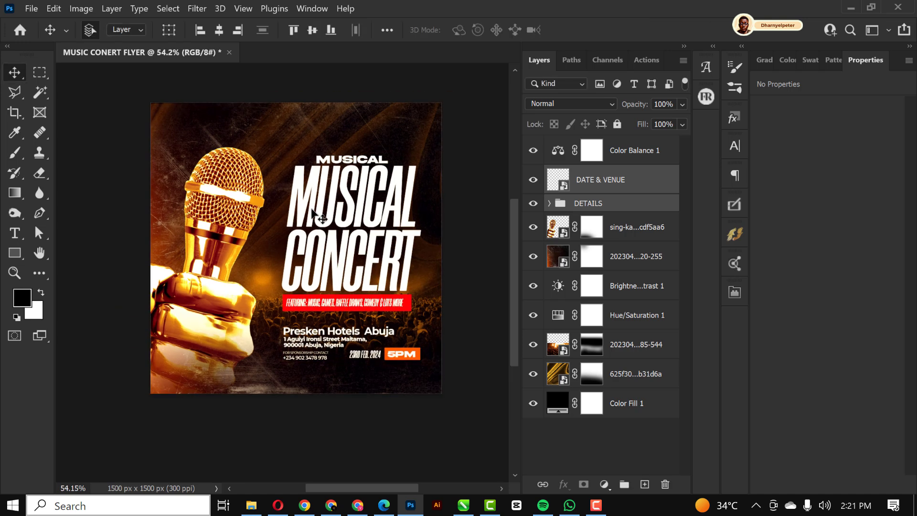
pyautogui.scroll(1, 313, 211)
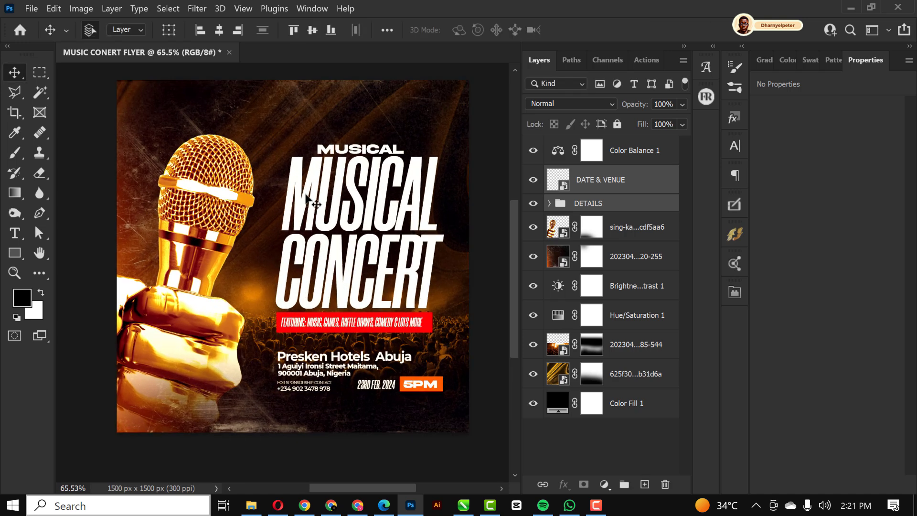
pyautogui.scroll(-1, 313, 210)
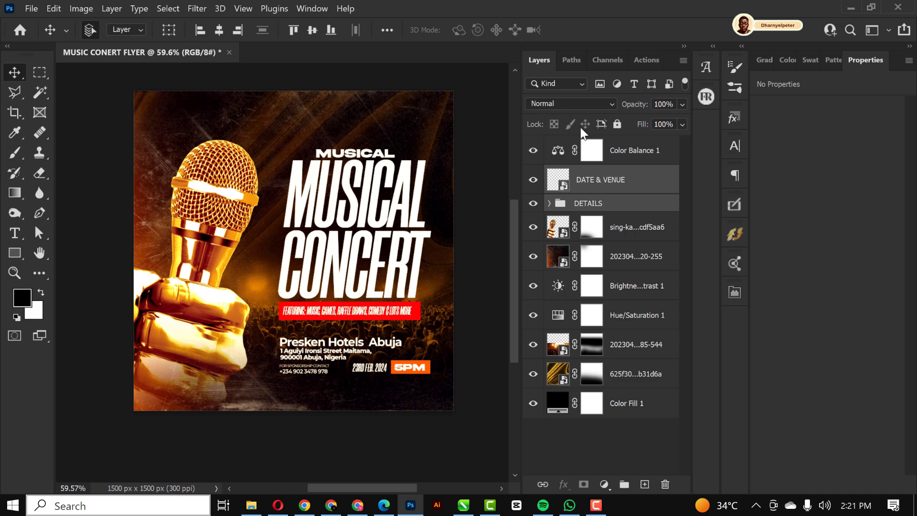
# Step: Add a new layer above Color Balance and darken the flyer's edges with soft 800 px black brush strokes at 23% flow
pyautogui.click(600, 152)
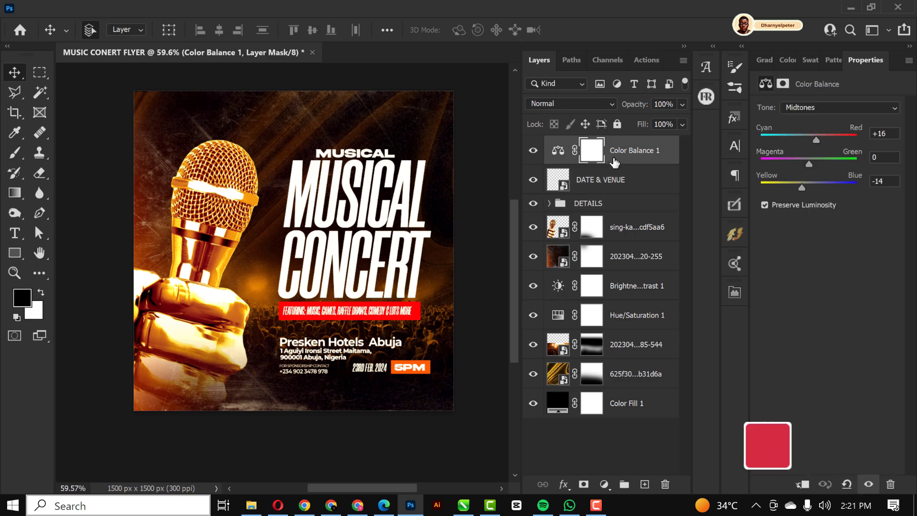
pyautogui.click(645, 485)
pyautogui.press('b')
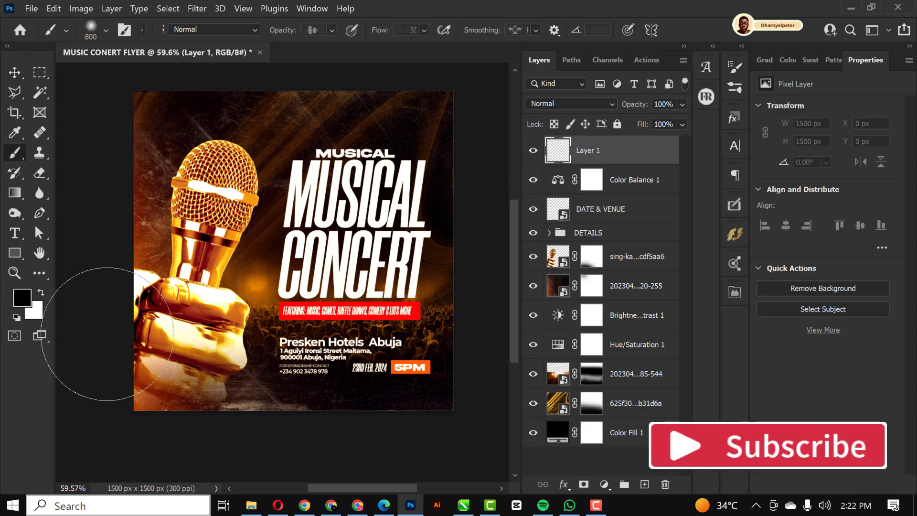
pyautogui.moveTo(226, 436)
pyautogui.mouseDown()
pyautogui.moveTo(139, 429)
pyautogui.moveTo(277, 451)
pyautogui.moveTo(305, 441)
pyautogui.moveTo(345, 453)
pyautogui.mouseUp()
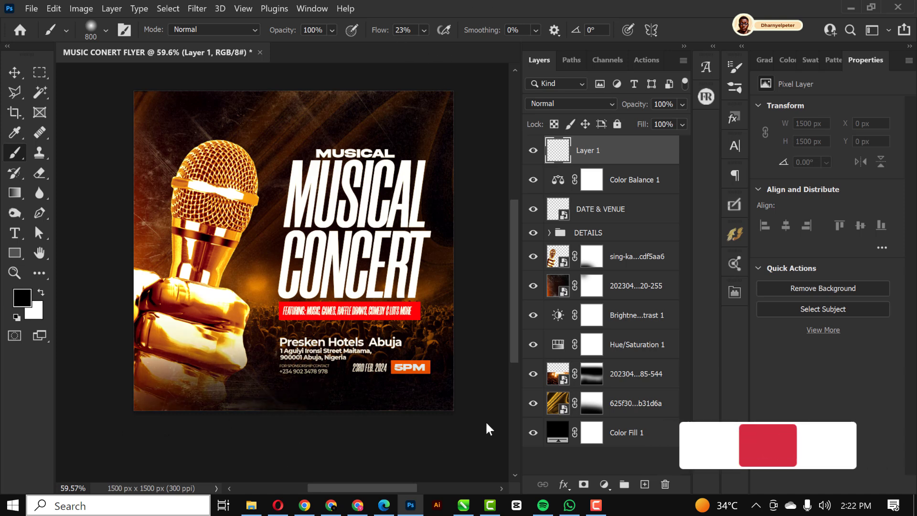
pyautogui.moveTo(486, 420)
pyautogui.mouseDown()
pyautogui.moveTo(383, 449)
pyautogui.moveTo(524, 425)
pyautogui.mouseUp()
pyautogui.moveTo(498, 100); pyautogui.dragTo(467, 86)
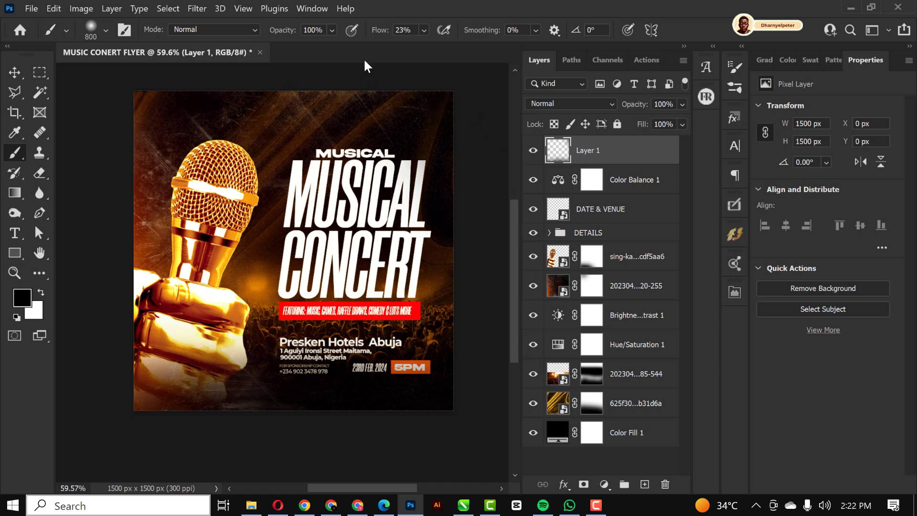
pyautogui.moveTo(365, 53); pyautogui.dragTo(361, 90)
pyautogui.moveTo(246, 46); pyautogui.dragTo(278, 57)
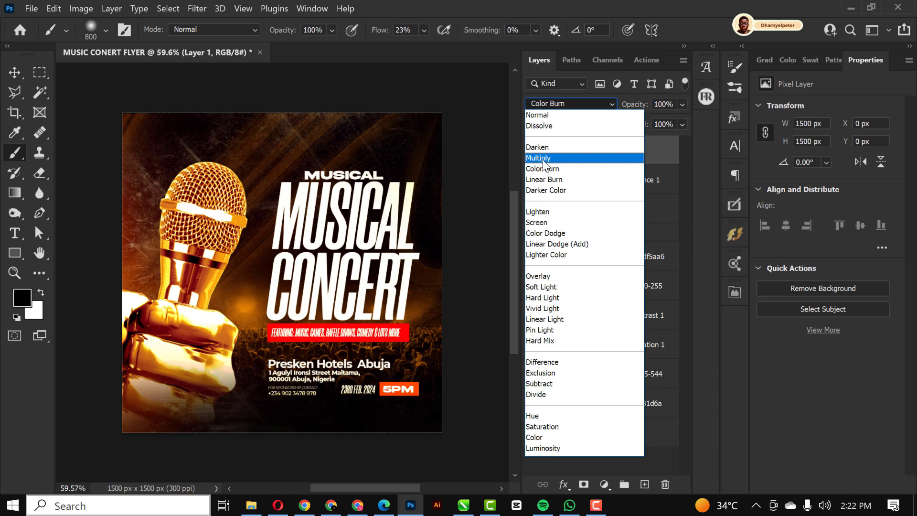
# Step: Try the Multiply blend mode on the dark edge-shading layer, compare it by toggling visibility, and return the layer to Normal
pyautogui.click(538, 158)
pyautogui.click(15, 73)
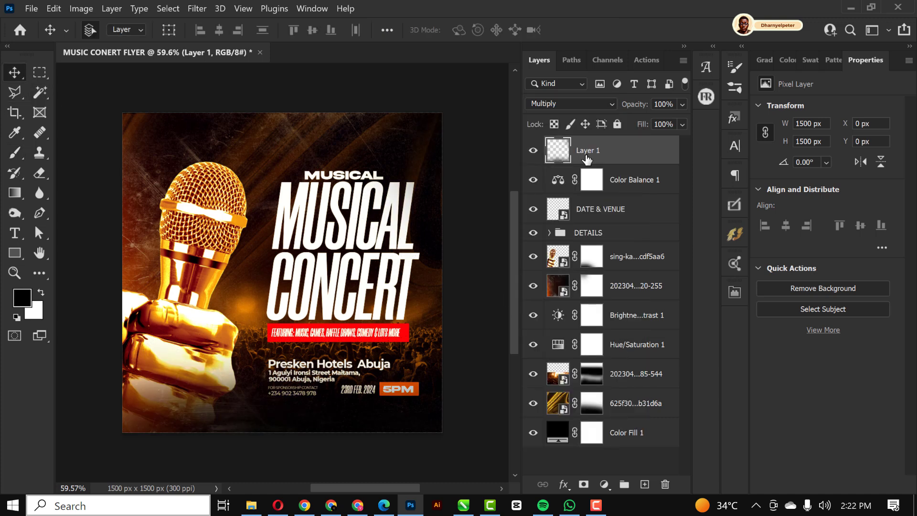
pyautogui.click(533, 151)
pyautogui.click(533, 151)
pyautogui.click(339, 209)
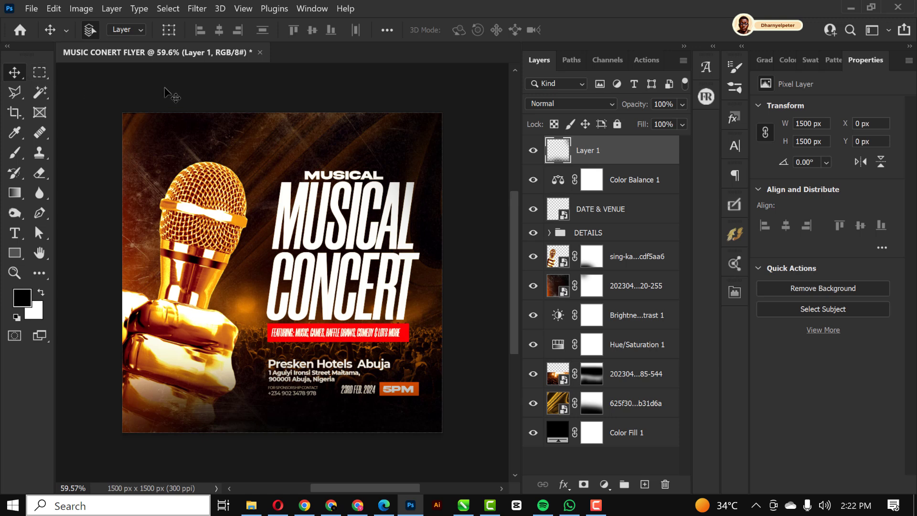
# Step: Replace the text of the small MUSICAL heading above the main title with KINGSTON
pyautogui.hotkey('ctrl', '+')
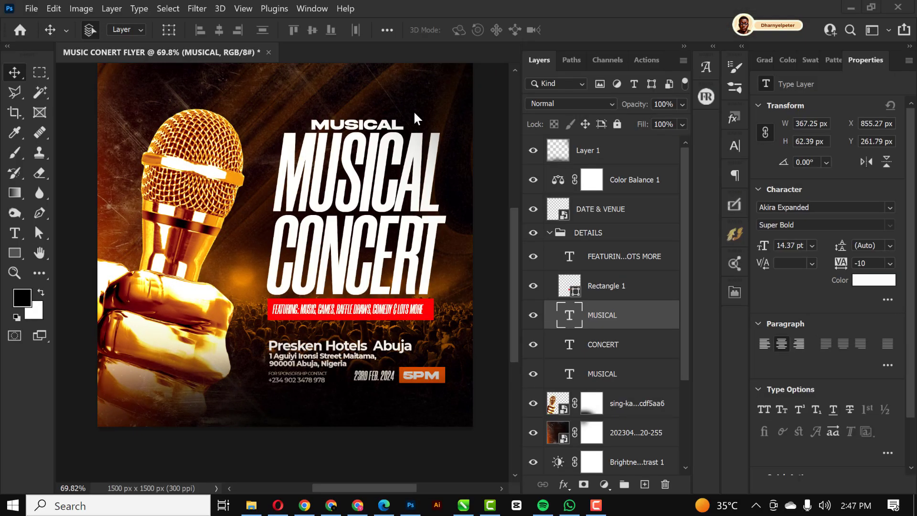
pyautogui.doubleClick(572, 318)
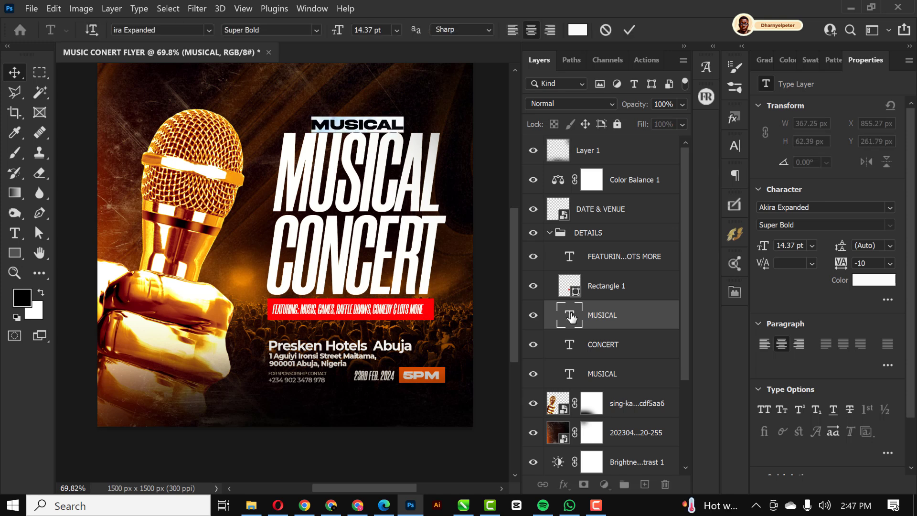
pyautogui.write('KING')
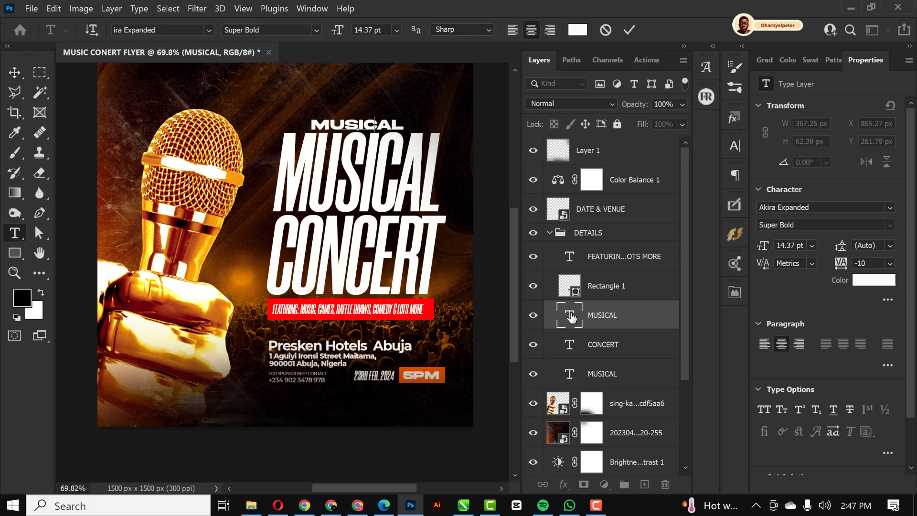
pyautogui.write('STON')
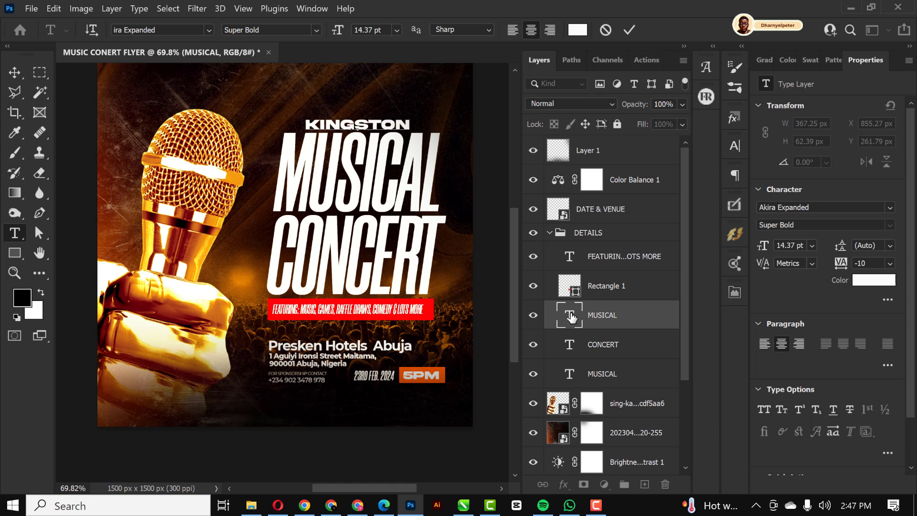
pyautogui.click(15, 72)
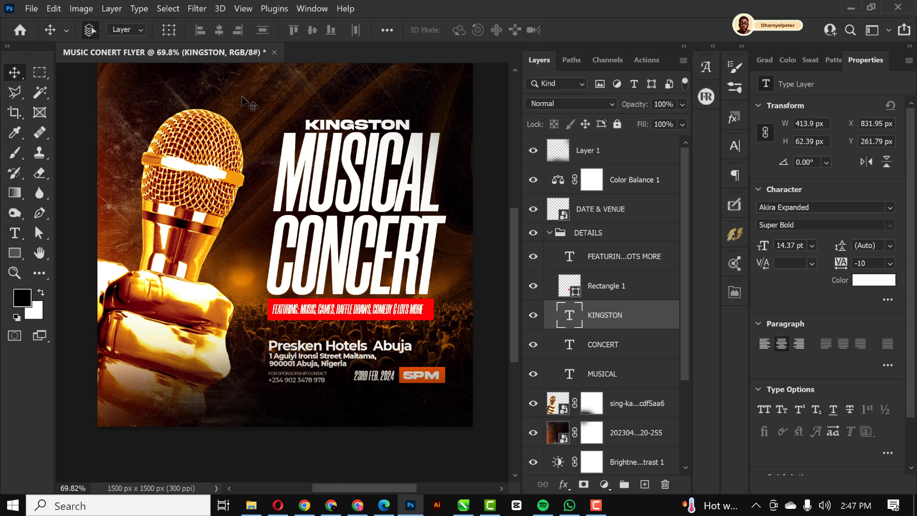